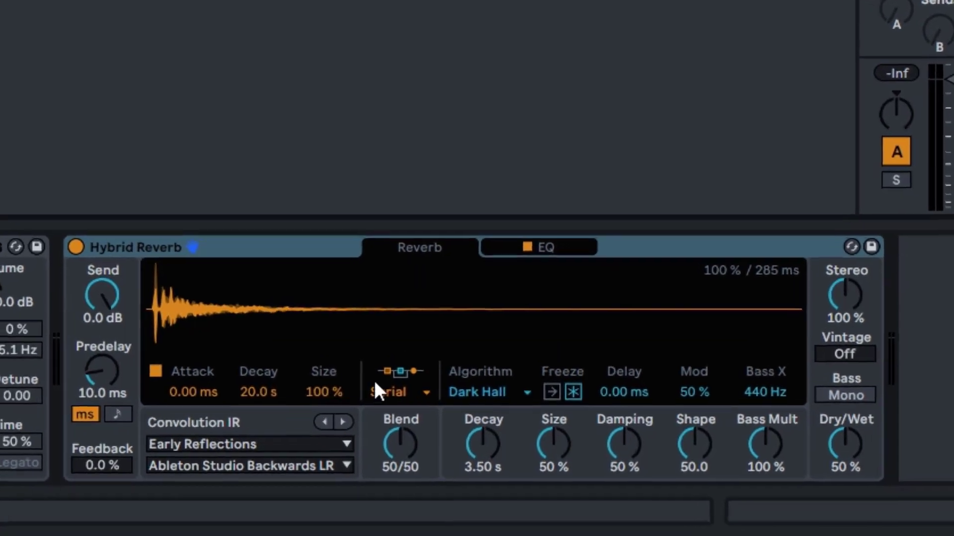
# Try the Parallel and Algorithm routings in Hybrid Reverb, and settle on Convolution
pyautogui.click(442, 414)
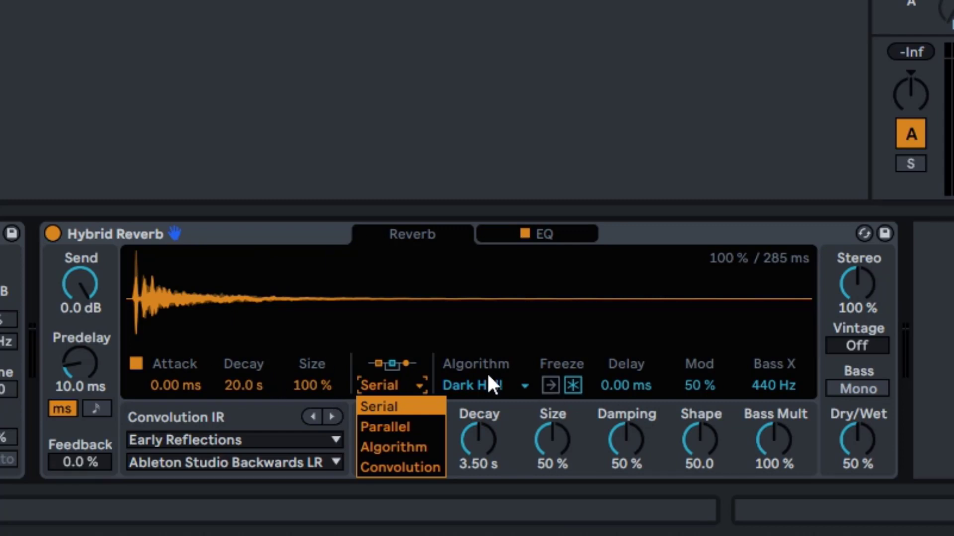
pyautogui.click(408, 426)
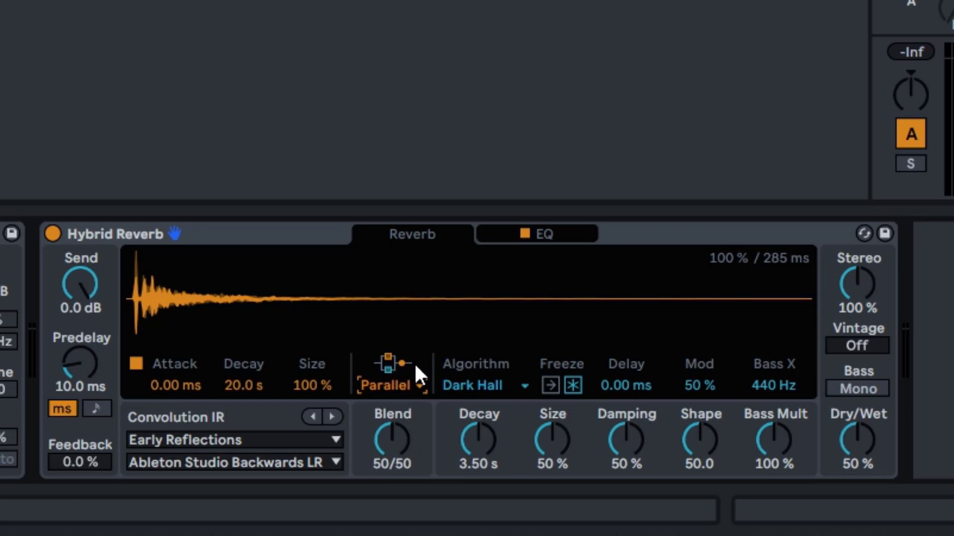
pyautogui.click(406, 387)
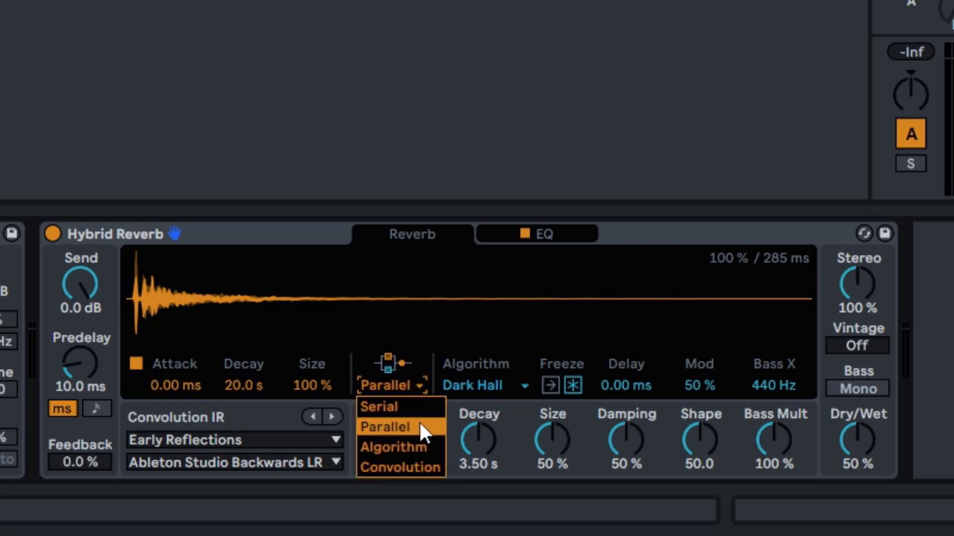
pyautogui.click(423, 446)
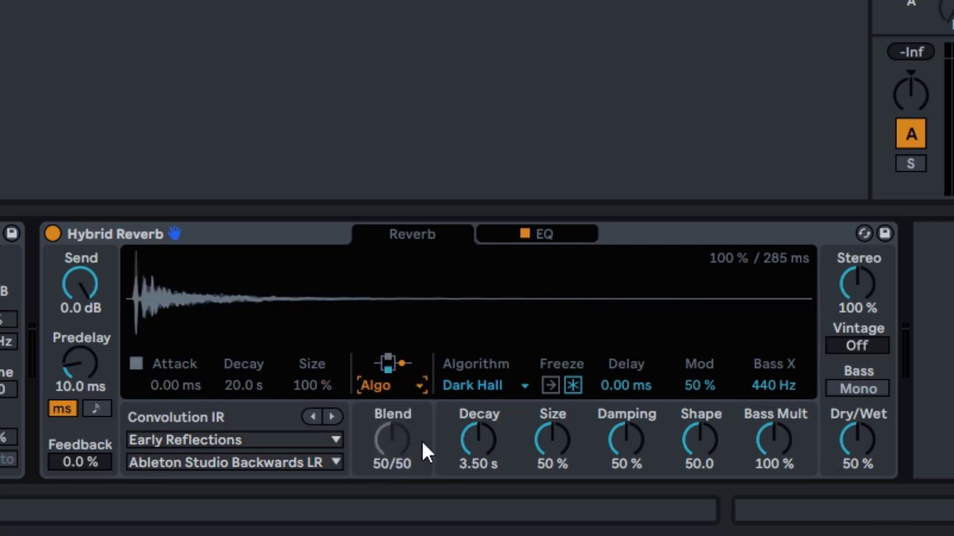
pyautogui.click(402, 386)
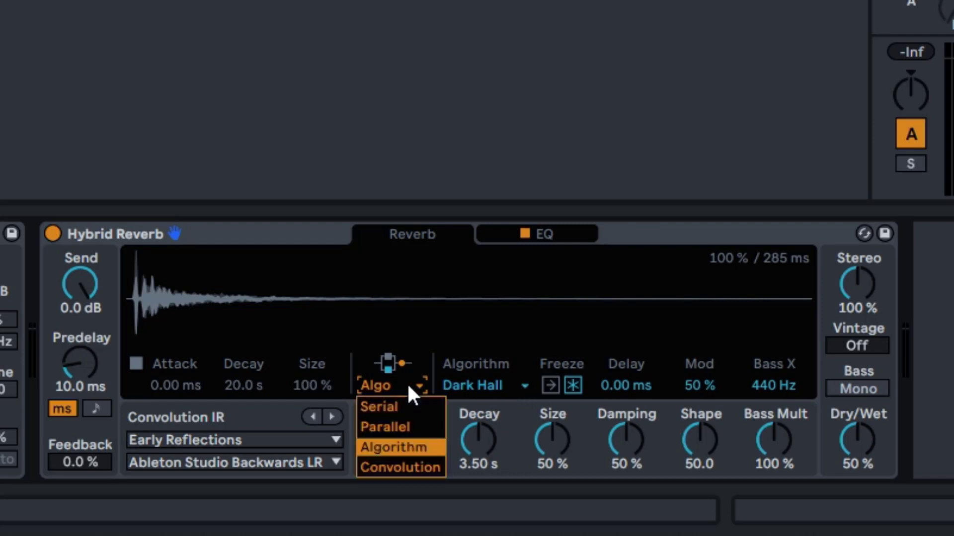
pyautogui.click(418, 466)
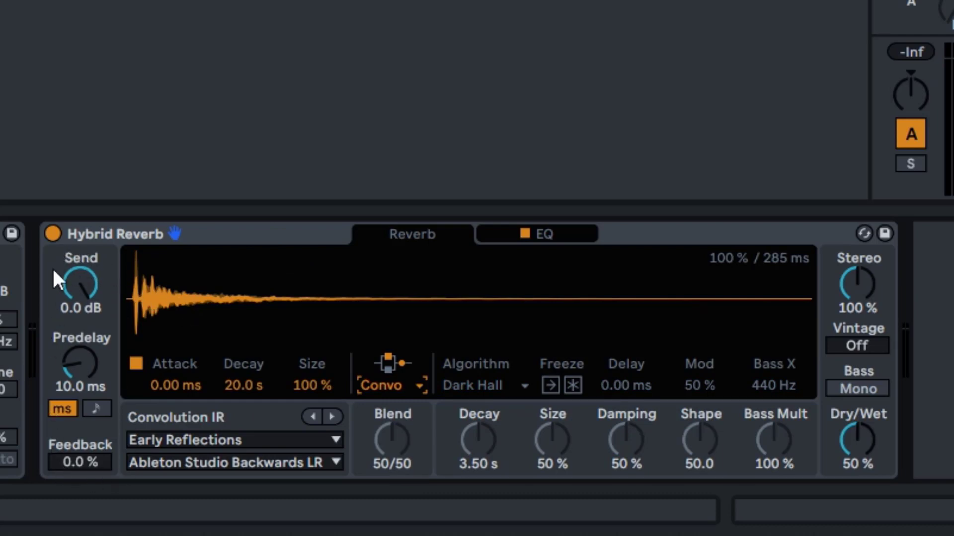
# Bypass and re-enable Hybrid Reverb to compare the sound, and test the Send level, leaving it at 0.0 dB
pyautogui.click(52, 233)
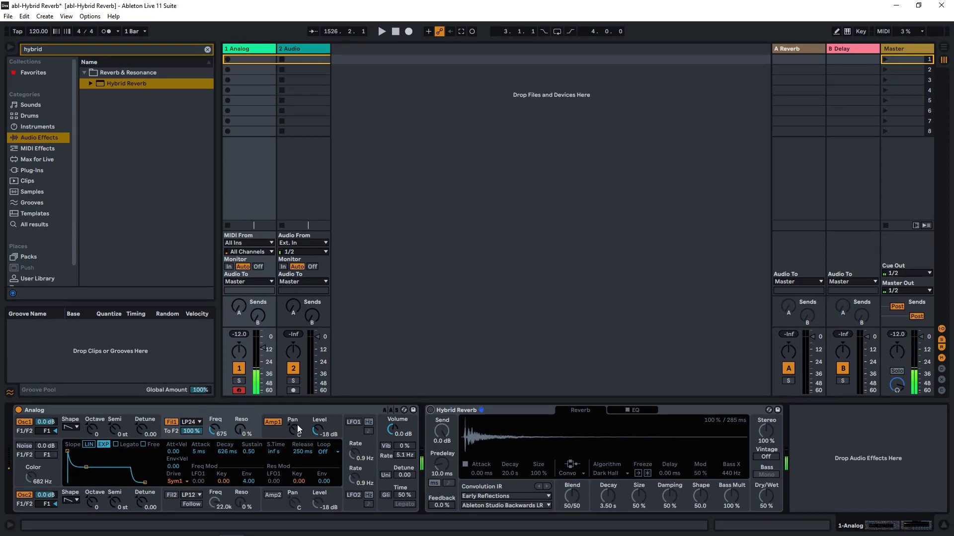
pyautogui.click(430, 410)
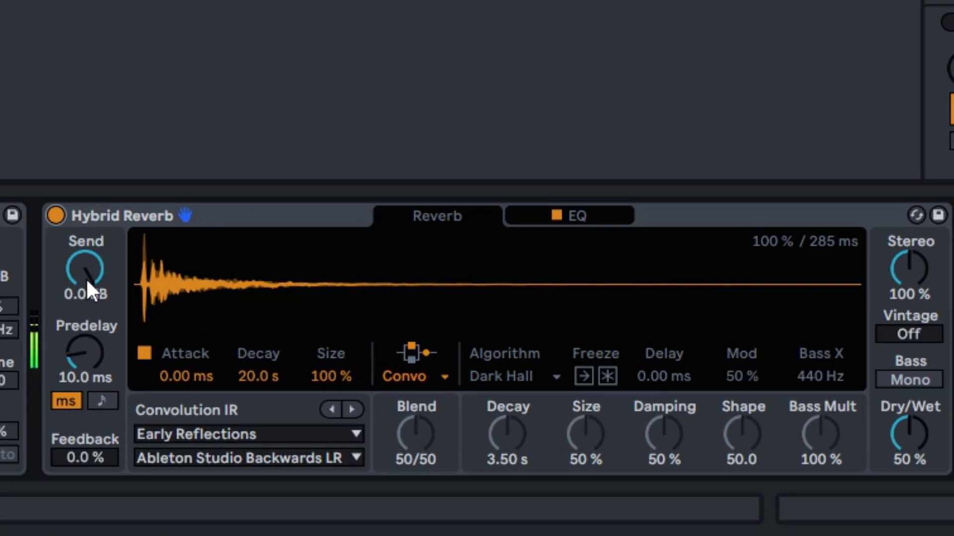
pyautogui.click(88, 282)
pyautogui.moveTo(87, 282)
pyautogui.mouseDown()
pyautogui.moveTo(87, 355)
pyautogui.moveTo(87, 298)
pyautogui.mouseUp()
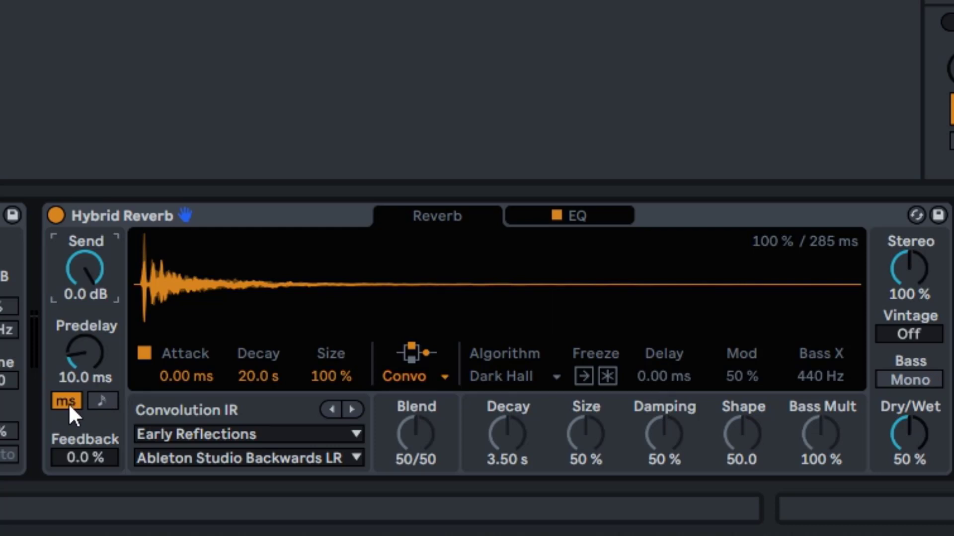
# Try the Predelay tempo-synced at 1/16, and in milliseconds mode at 4.00 s and 0.00 ms
pyautogui.click(103, 401)
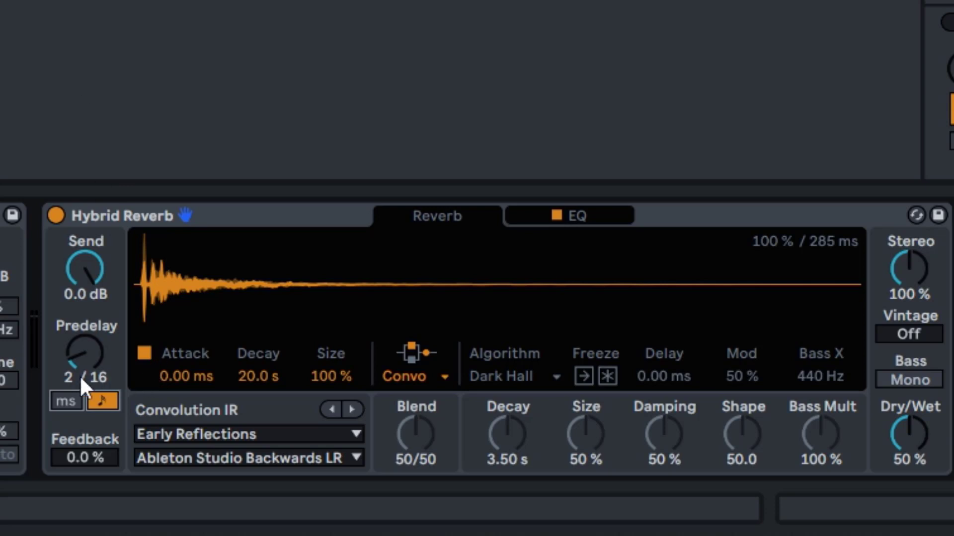
pyautogui.moveTo(89, 344)
pyautogui.mouseDown()
pyautogui.moveTo(88, 354)
pyautogui.moveTo(89, 279)
pyautogui.moveTo(89, 349)
pyautogui.mouseUp()
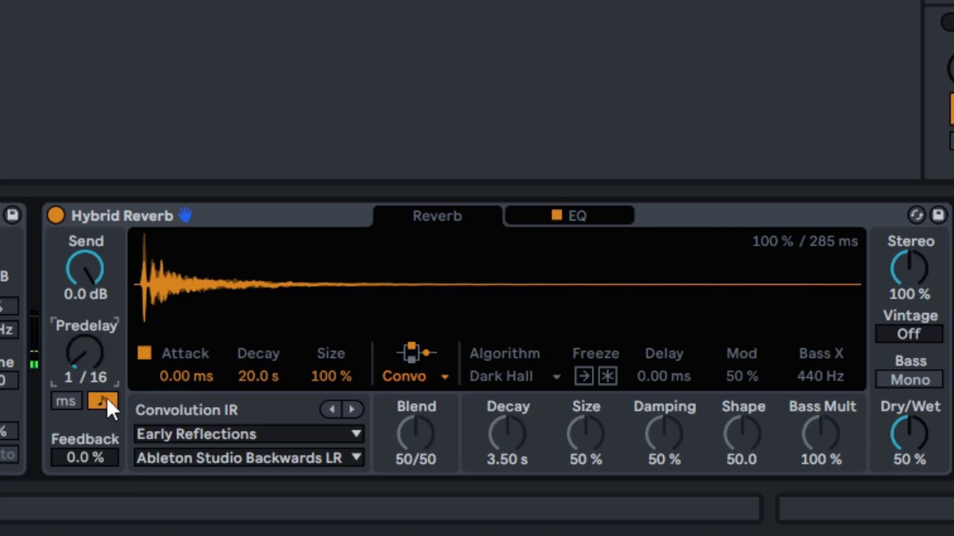
pyautogui.click(67, 401)
pyautogui.moveTo(79, 352); pyautogui.dragTo(79, 392)
pyautogui.moveTo(83, 353); pyautogui.dragTo(83, 253)
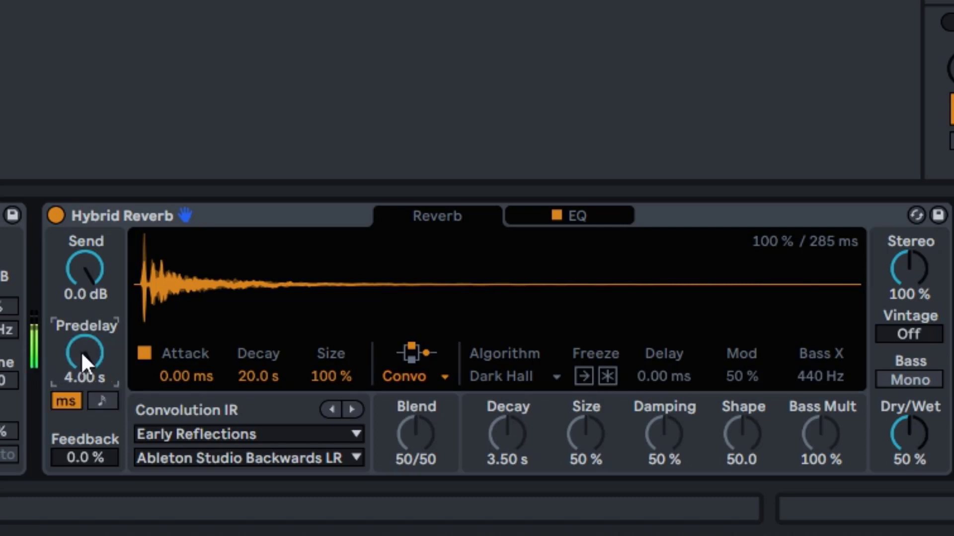
pyautogui.moveTo(81, 350); pyautogui.dragTo(81, 392)
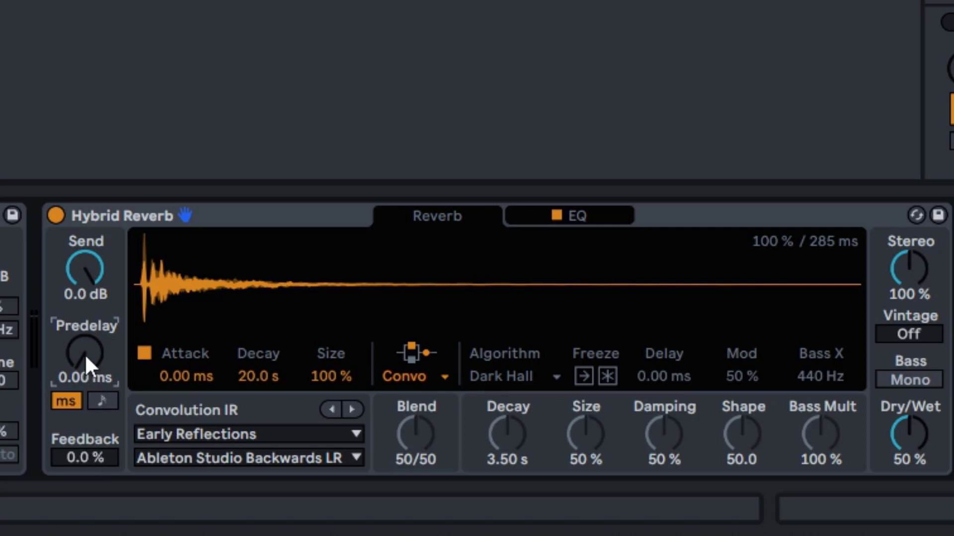
# Set the reverb's Predelay to 3.34 ms and its Feedback to 95 %
pyautogui.moveTo(83, 353); pyautogui.dragTo(84, 341)
pyautogui.moveTo(85, 456); pyautogui.dragTo(85, 374)
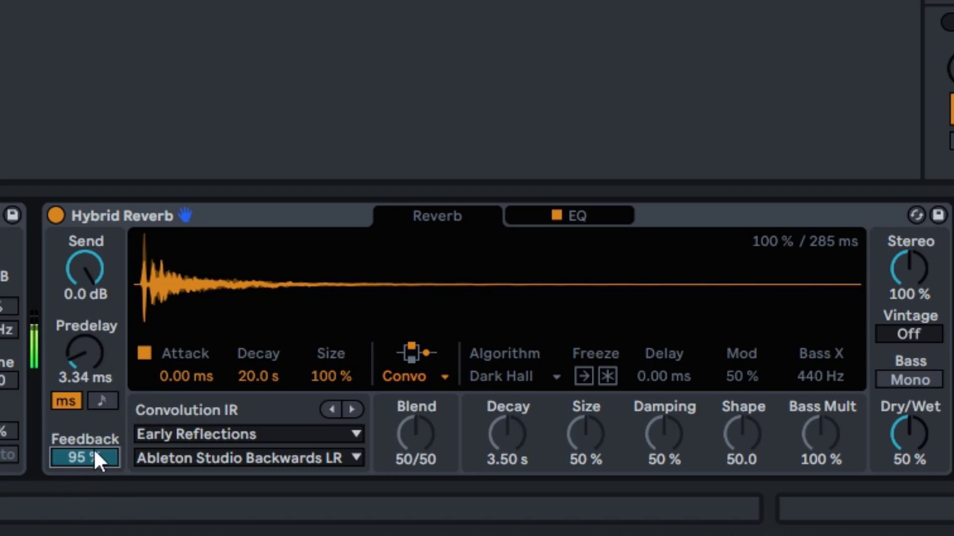
pyautogui.moveTo(96, 454); pyautogui.dragTo(96, 454)
# Load the Noirlac Monks Dining Hall LR impulse response from the Real Places category
pyautogui.click(247, 436)
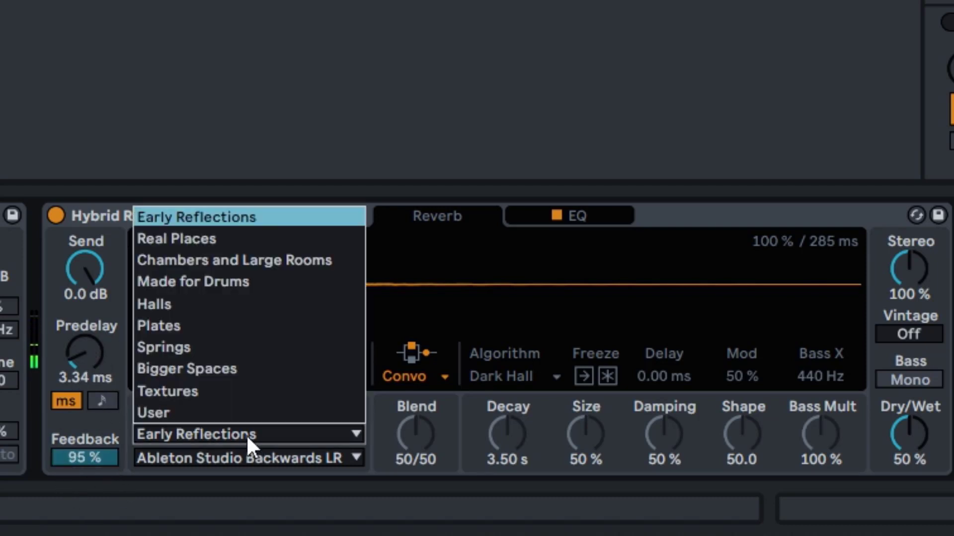
pyautogui.click(206, 230)
pyautogui.click(235, 466)
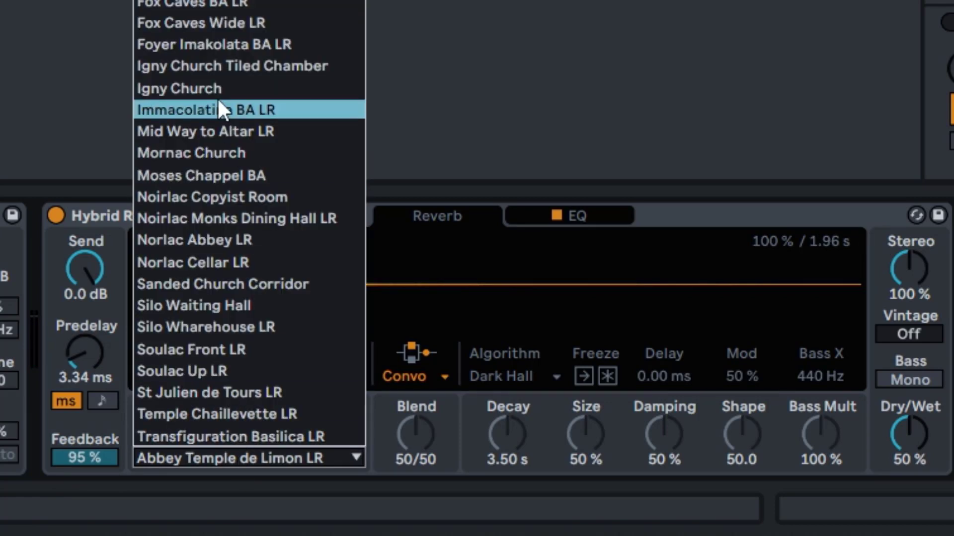
pyautogui.click(233, 218)
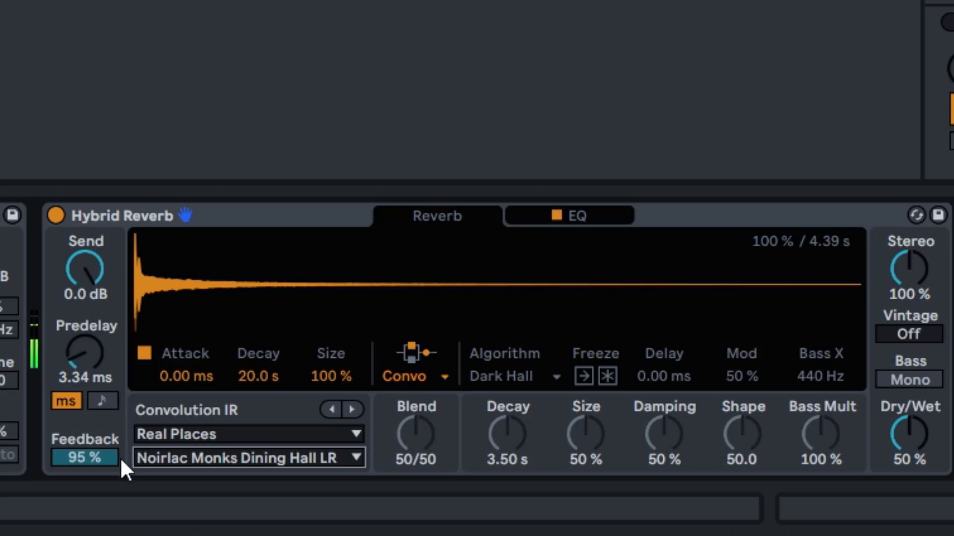
# Try the Feedback at 76 % and 95 % with the Predelay raised to 51.0 ms
pyautogui.moveTo(103, 458)
pyautogui.mouseDown()
pyautogui.moveTo(103, 512)
pyautogui.moveTo(103, 474)
pyautogui.mouseUp()
pyautogui.moveTo(85, 353); pyautogui.dragTo(85, 322)
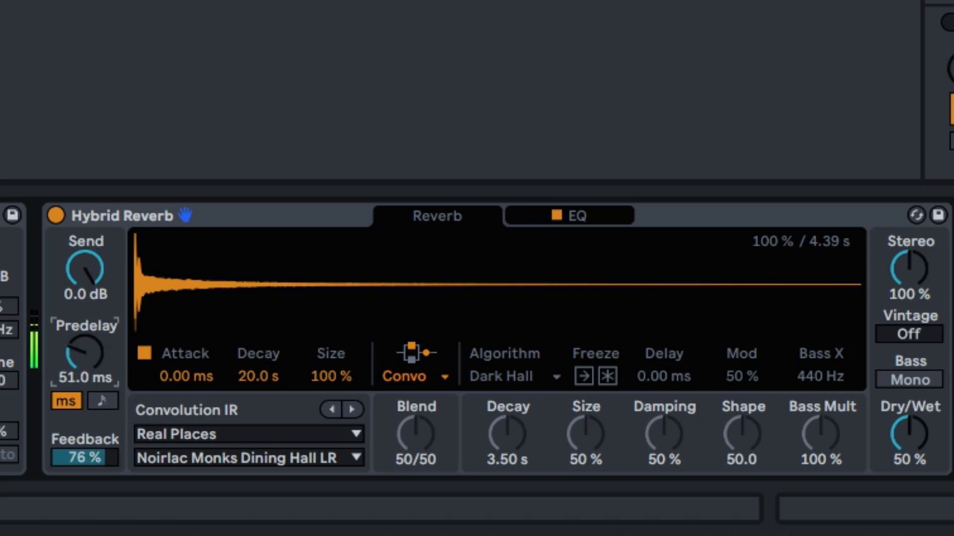
pyautogui.moveTo(92, 448)
pyautogui.mouseDown()
pyautogui.moveTo(93, 484)
pyautogui.moveTo(92, 439)
pyautogui.mouseUp()
# Reset the Predelay to 0.00 ms and bring the Feedback down to 0.0 %
pyautogui.click(84, 356)
pyautogui.press('Delete')
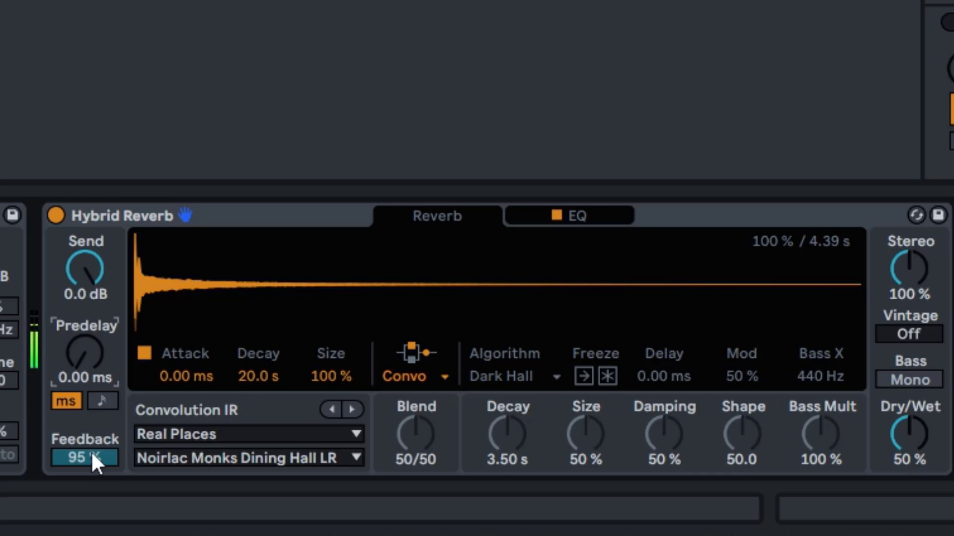
pyautogui.moveTo(91, 449); pyautogui.dragTo(91, 532)
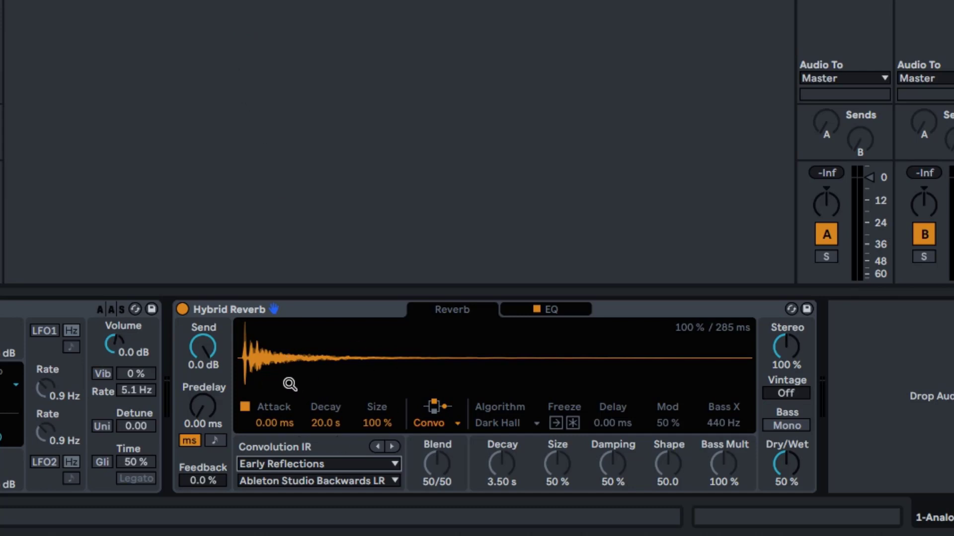
# Look through the convolution categories and the impulse responses available under Early Reflections
pyautogui.click(311, 465)
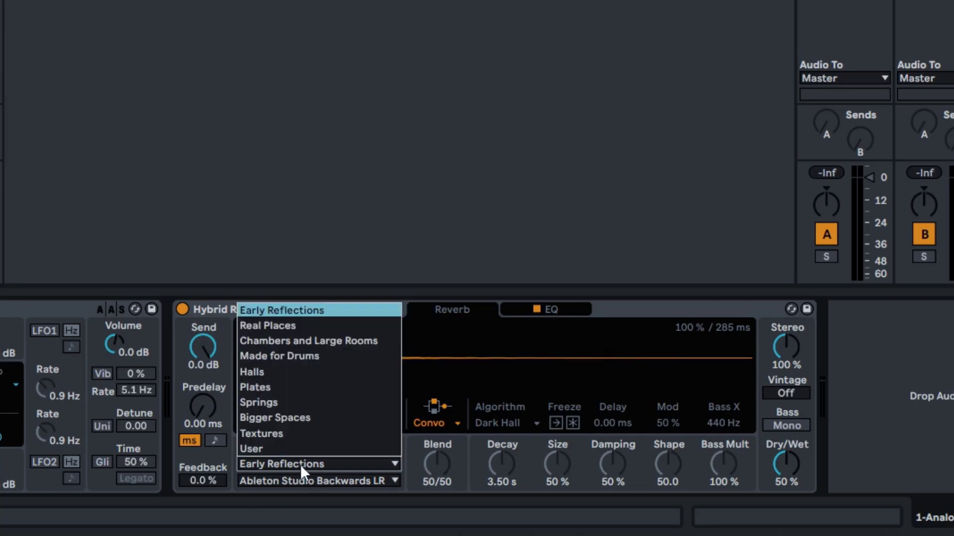
pyautogui.click(299, 310)
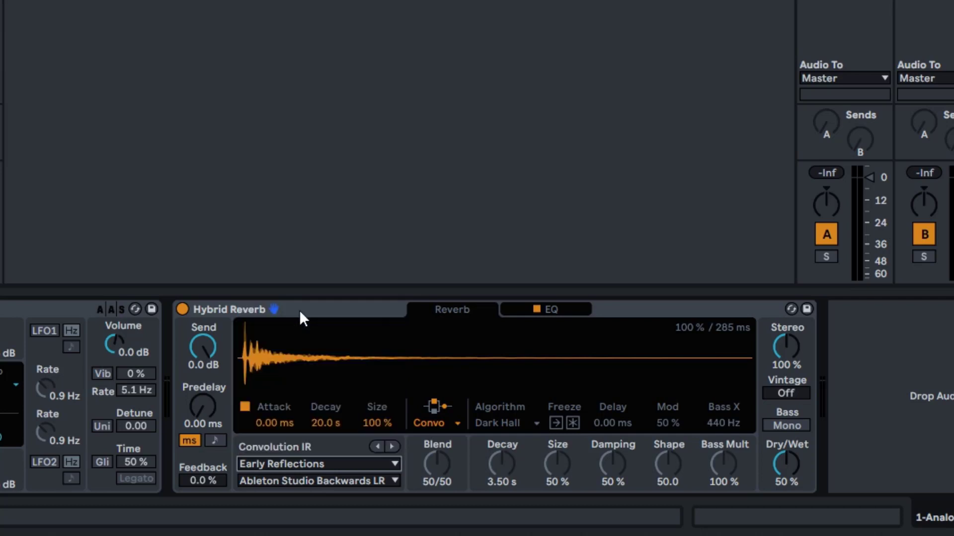
pyautogui.click(326, 481)
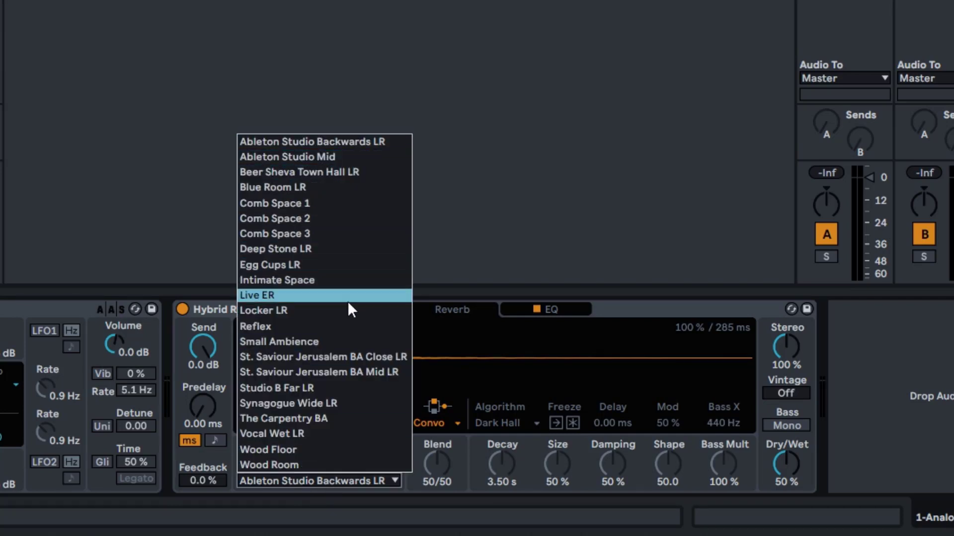
pyautogui.press('Escape')
# Switch the convolution category to Real Places and load the Cave Art Hall LR impulse response
pyautogui.click(318, 461)
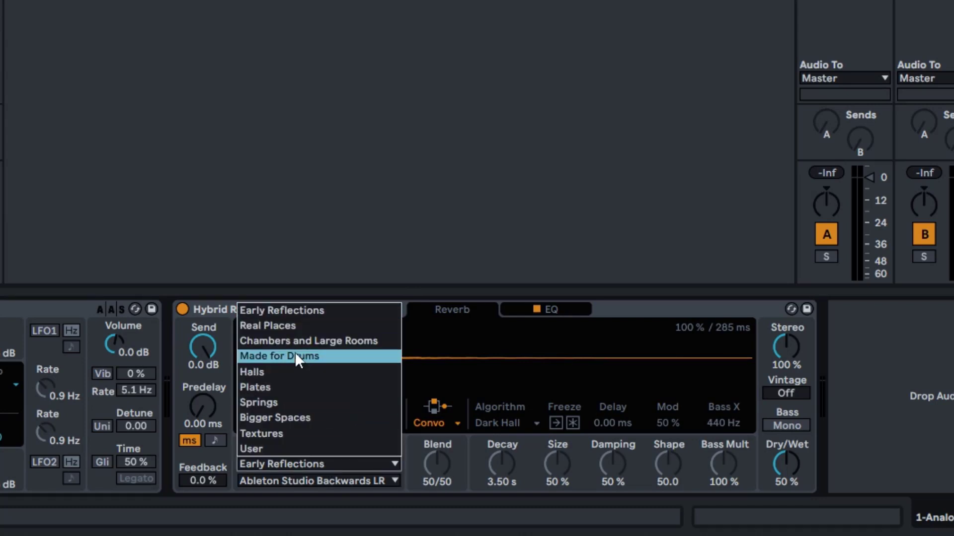
pyautogui.click(288, 326)
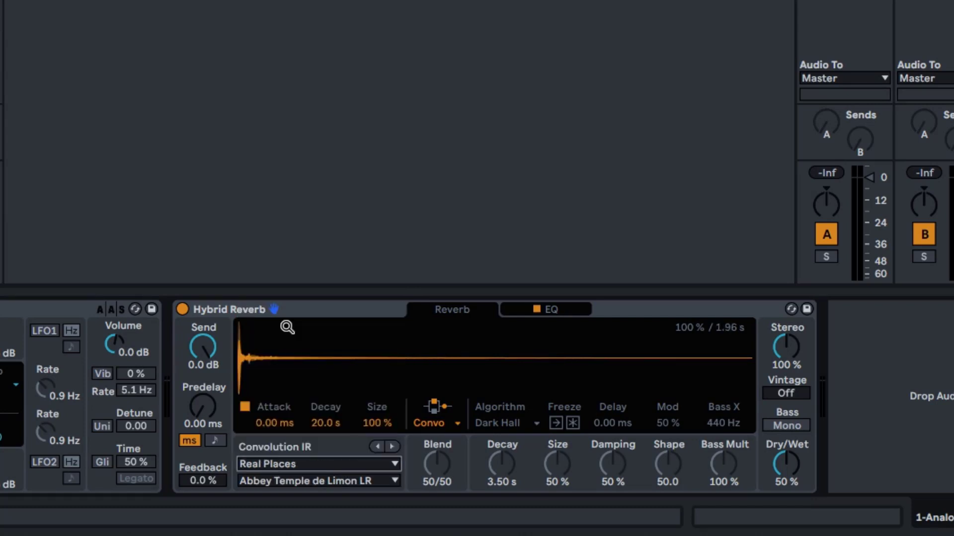
pyautogui.click(317, 479)
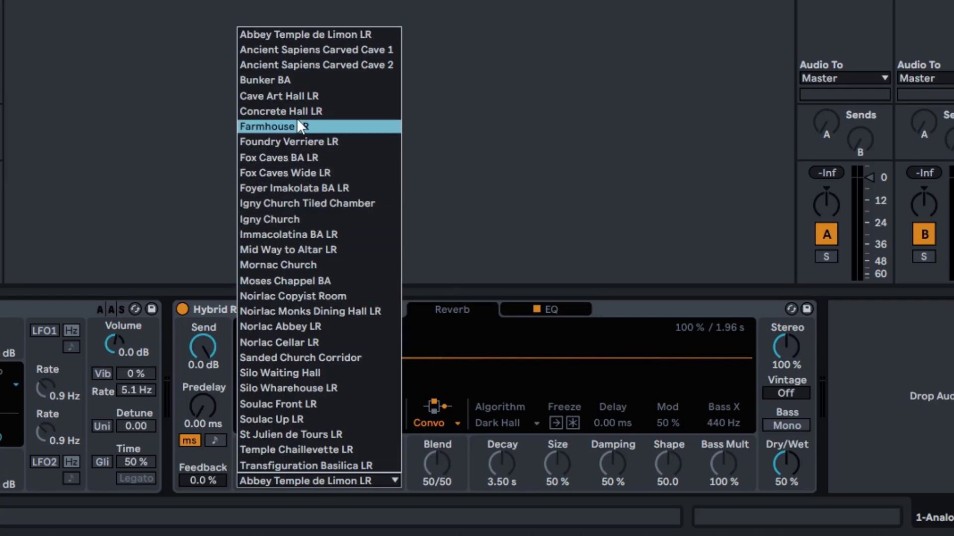
pyautogui.click(274, 96)
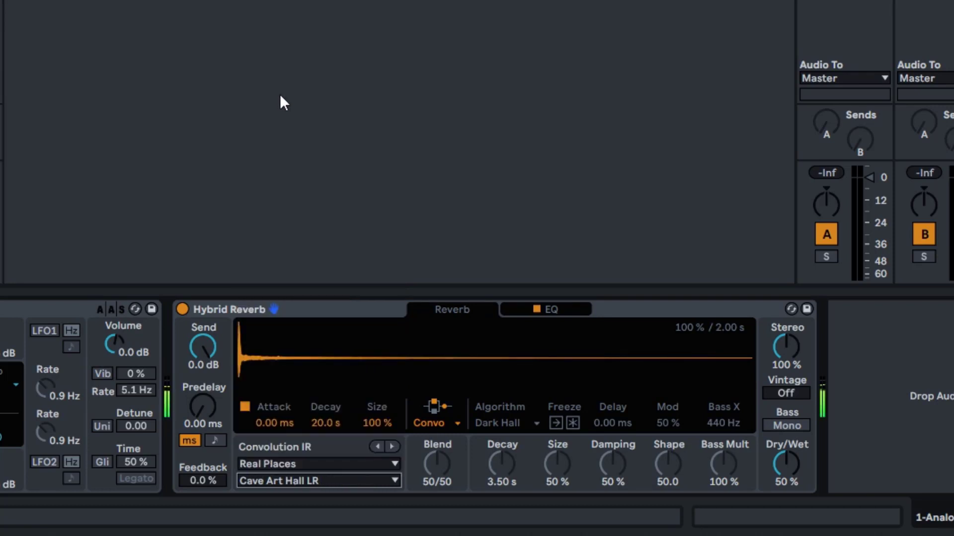
# Audition the Mornac Church impulse response and switch the convolution category to Springs
pyautogui.click(327, 483)
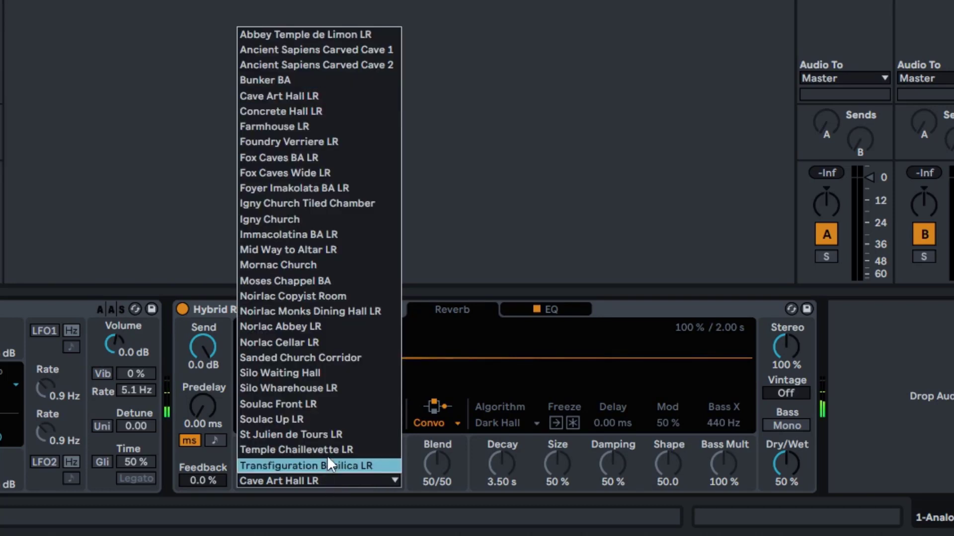
pyautogui.click(314, 264)
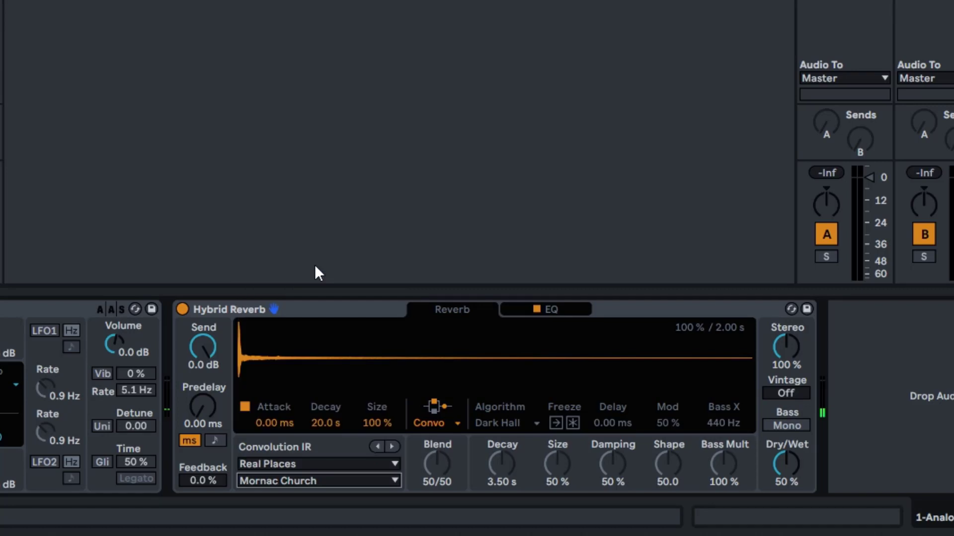
pyautogui.click(338, 462)
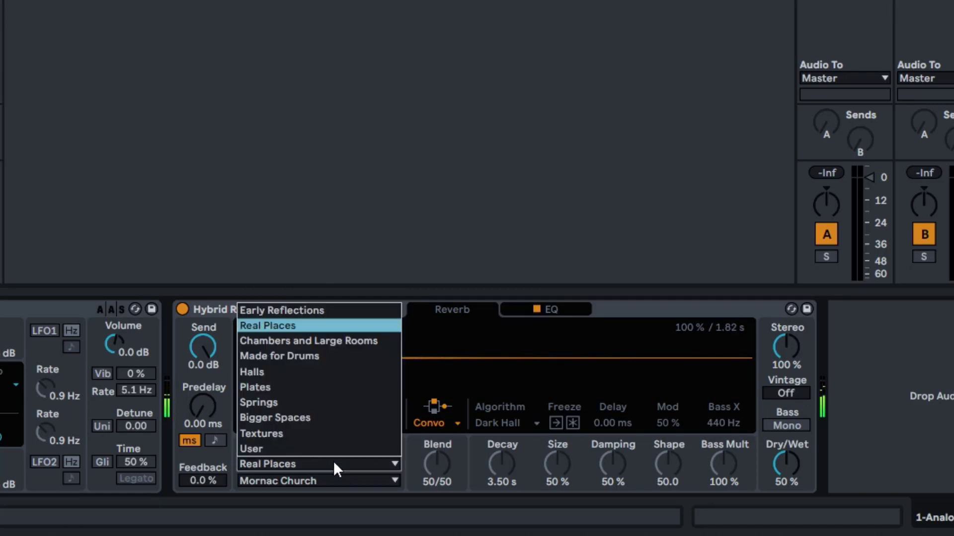
pyautogui.click(272, 403)
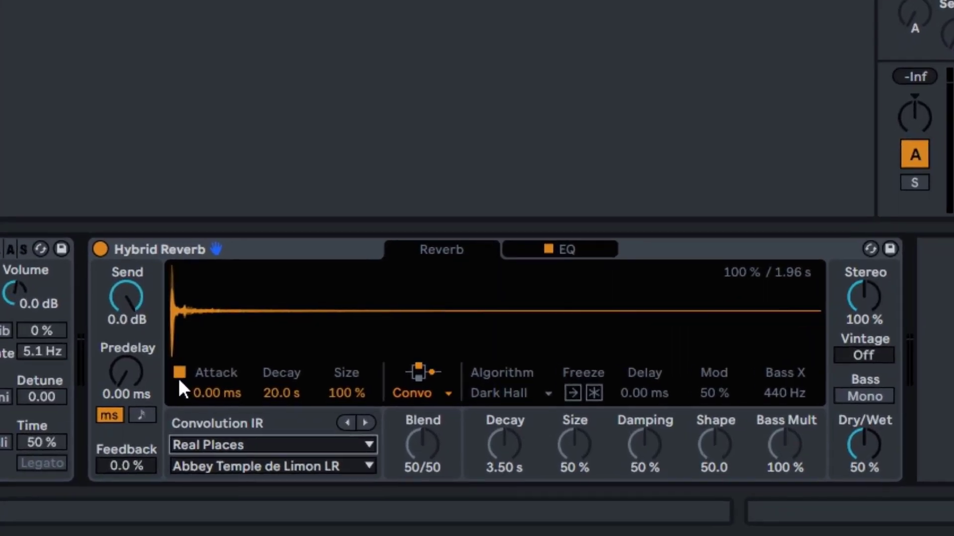
# Turn the impulse response's Attack, Decay and Size controls off and on twice to compare the sound
pyautogui.click(244, 407)
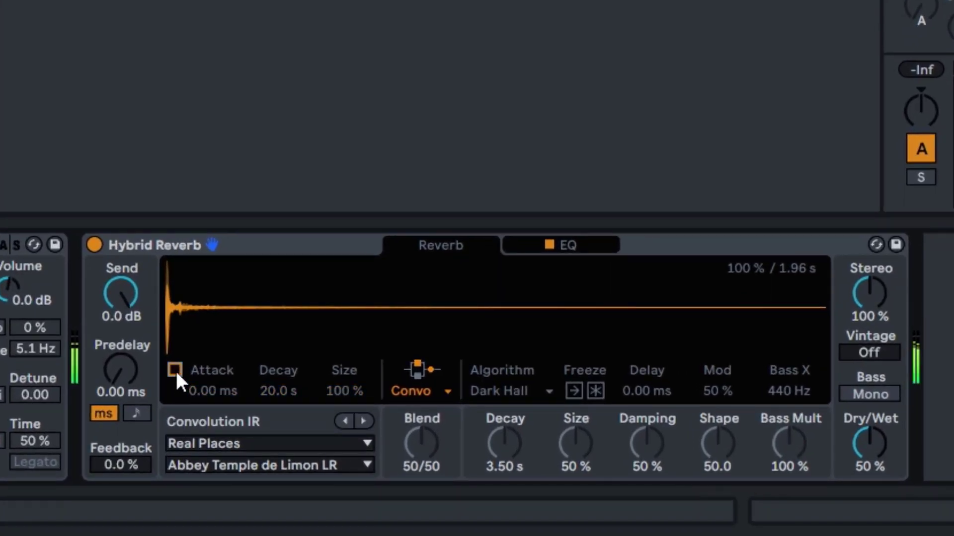
pyautogui.click(175, 370)
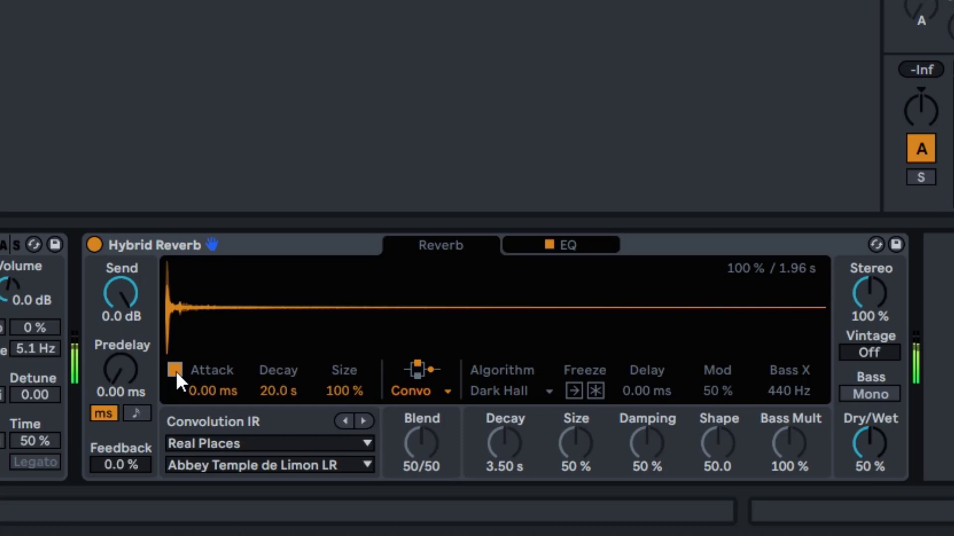
pyautogui.click(175, 369)
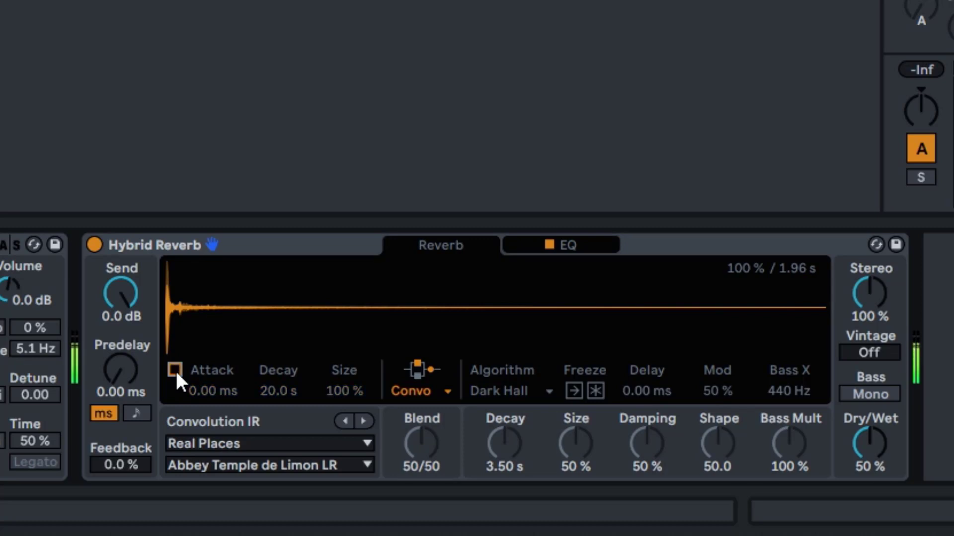
pyautogui.click(174, 369)
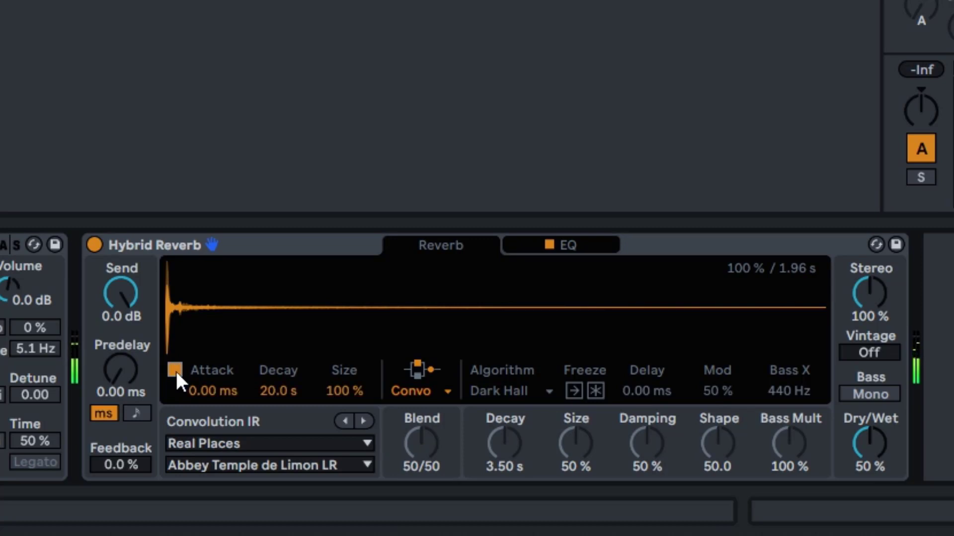
# Bypass the impulse response's Attack, Decay and Size shaping once more and re-enable it
pyautogui.click(174, 370)
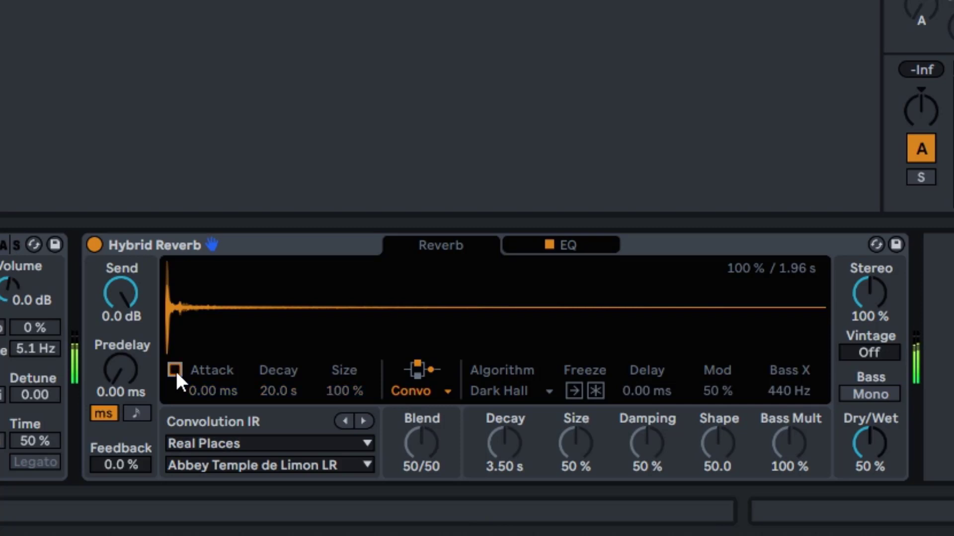
pyautogui.click(175, 370)
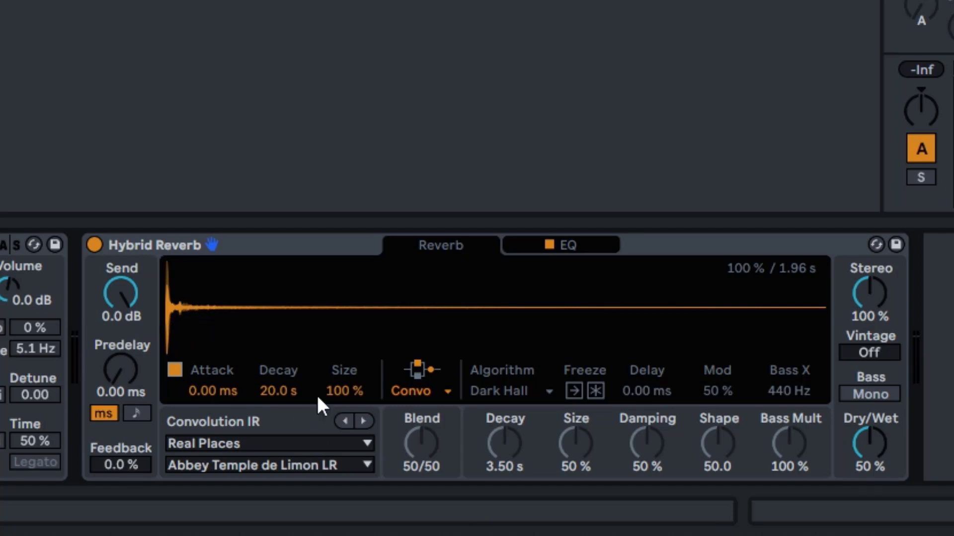
# Audition the impulse response with its Decay cut to 20.0 ms and restore the Decay to 20.0 s
pyautogui.click(274, 394)
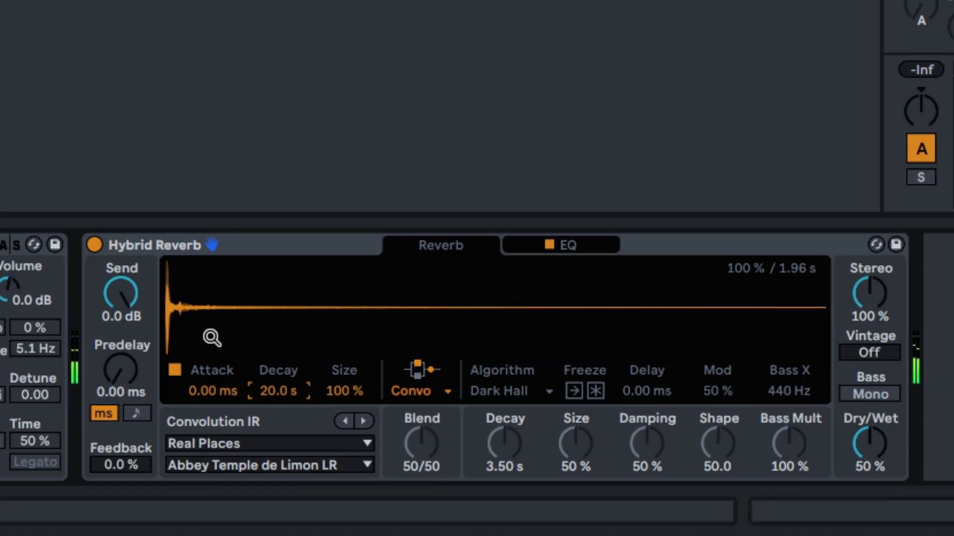
pyautogui.moveTo(208, 308); pyautogui.dragTo(208, 406)
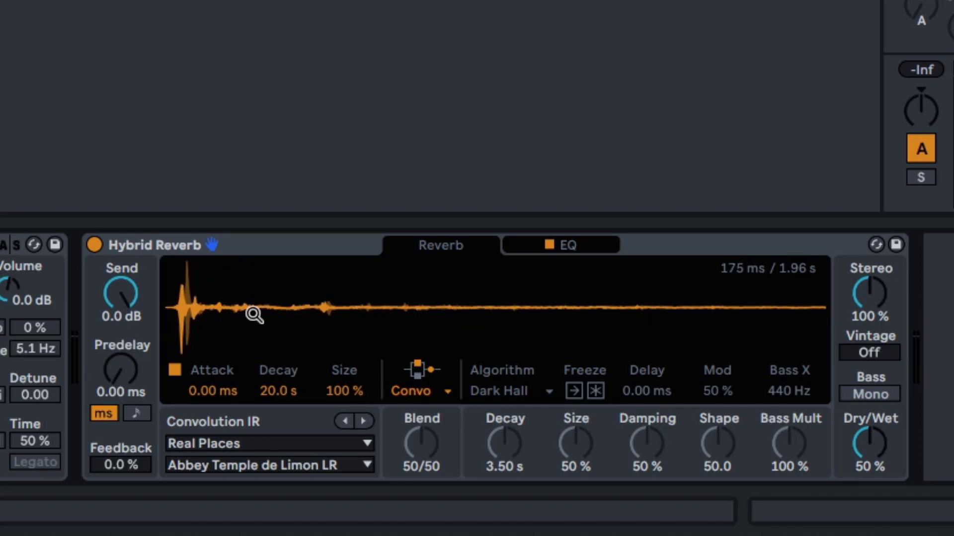
pyautogui.moveTo(292, 396); pyautogui.dragTo(291, 479)
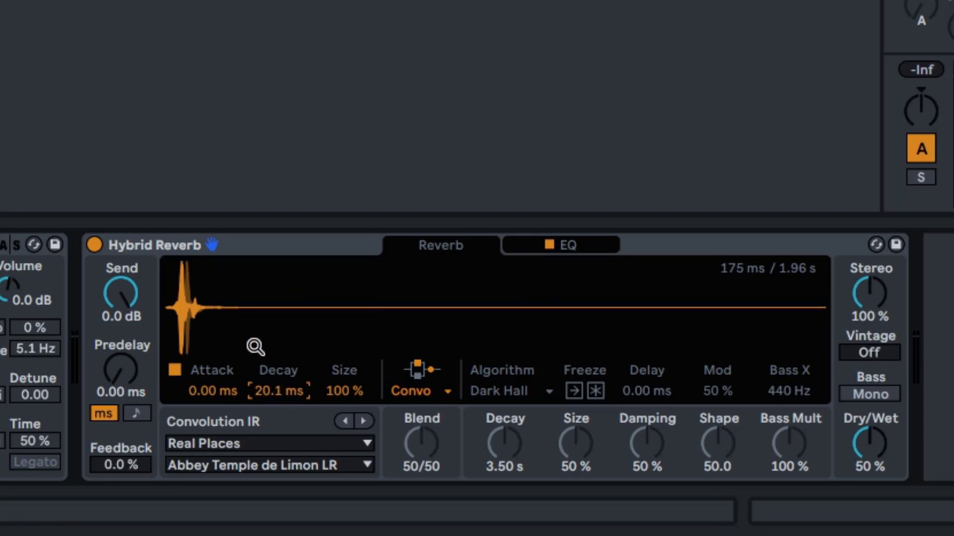
pyautogui.moveTo(286, 395); pyautogui.dragTo(286, 399)
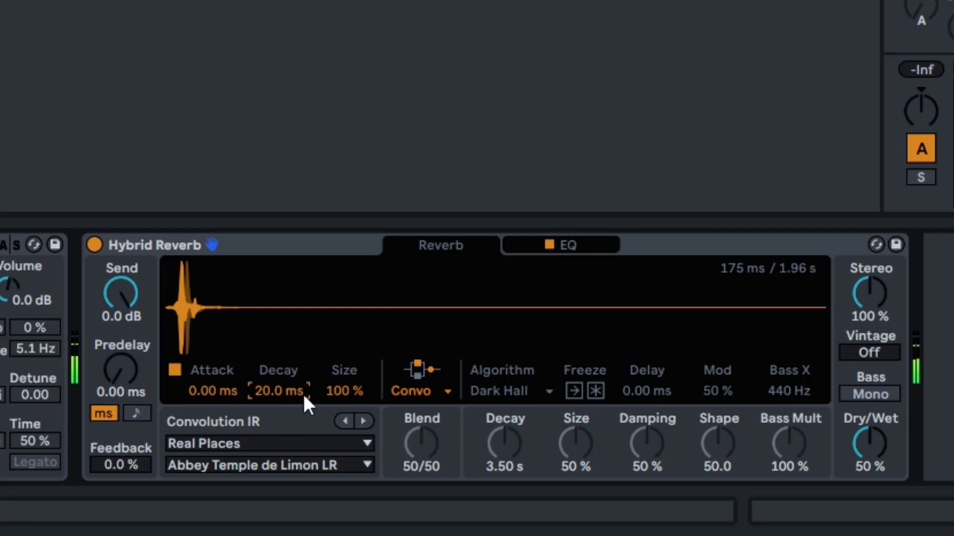
pyautogui.moveTo(293, 398)
pyautogui.mouseDown()
pyautogui.moveTo(293, 343)
pyautogui.moveTo(292, 390)
pyautogui.moveTo(296, 379)
pyautogui.mouseUp()
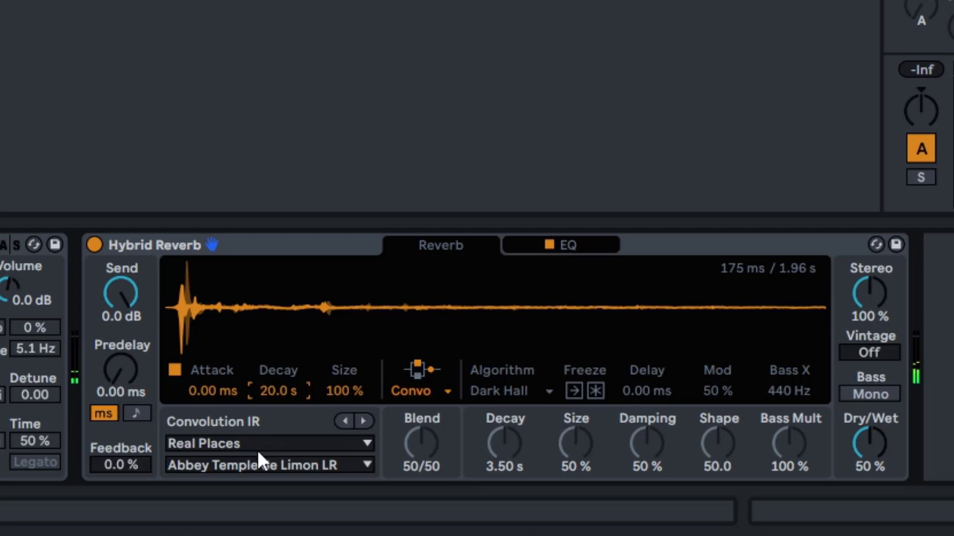
# Try an impulse response Attack of 40.0 ms, reset it to 0.00 ms and raise it to 3.00 s
pyautogui.moveTo(211, 392); pyautogui.dragTo(227, 371)
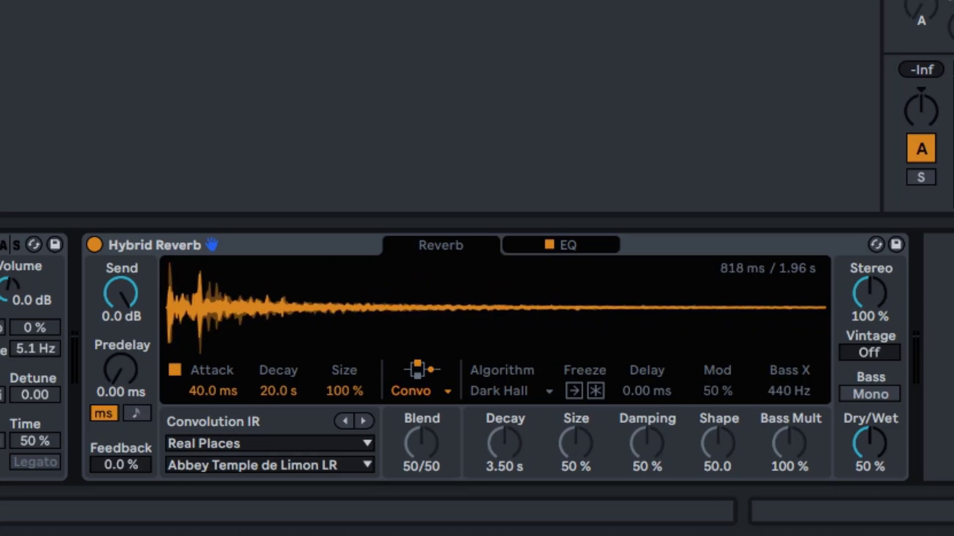
pyautogui.click(198, 392)
pyautogui.press('Delete')
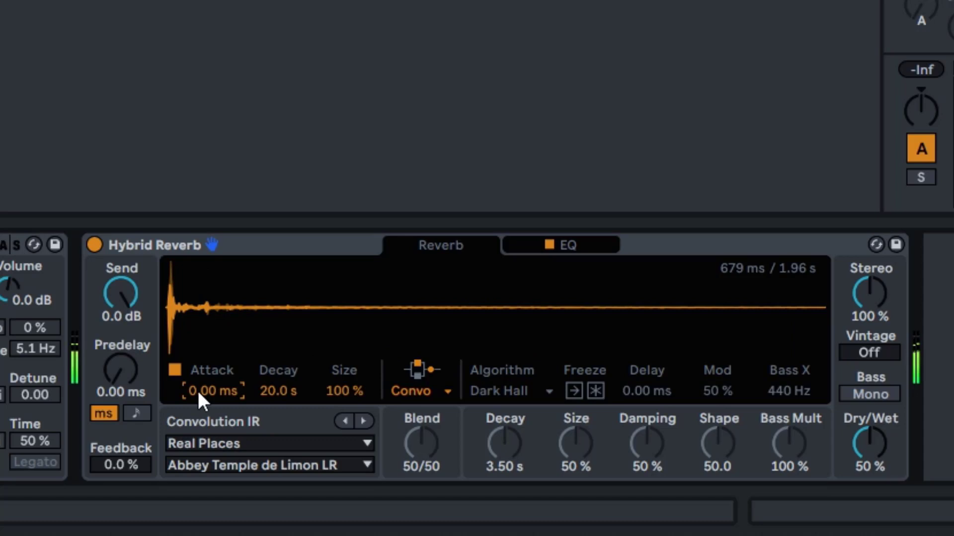
pyautogui.moveTo(198, 392); pyautogui.dragTo(199, 288)
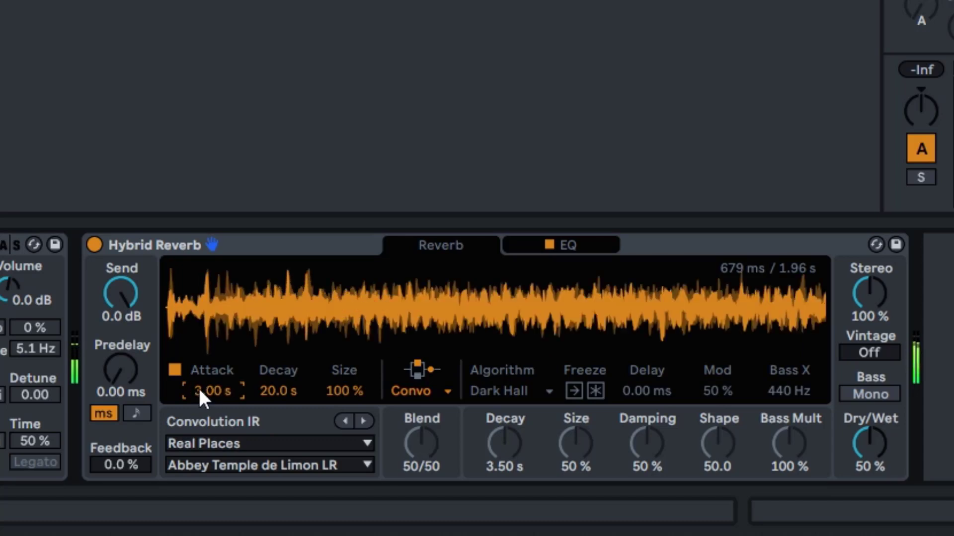
pyautogui.moveTo(269, 311); pyautogui.dragTo(268, 268)
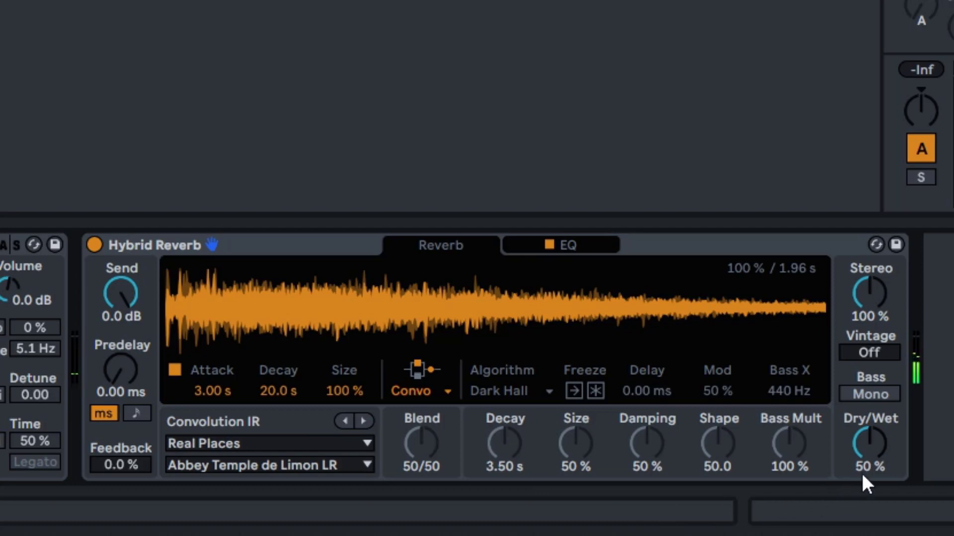
# Set Dry/Wet to 100 % and compare the impulse response's Attack at 0.00 ms and 3.00 s, ending at 0.00 ms
pyautogui.click(869, 462)
pyautogui.moveTo(868, 448); pyautogui.dragTo(869, 397)
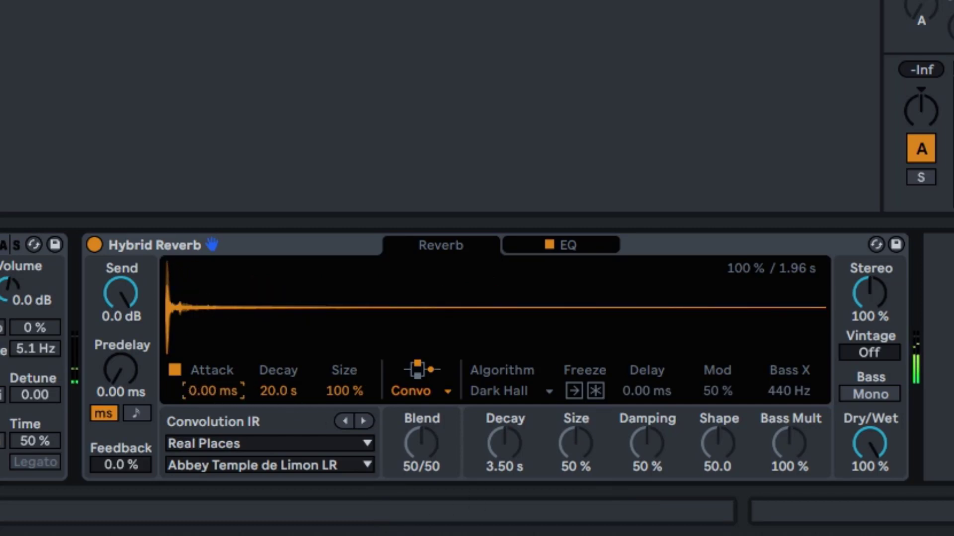
pyautogui.doubleClick(210, 390)
pyautogui.moveTo(210, 390)
pyautogui.mouseDown()
pyautogui.moveTo(210, 368)
pyautogui.moveTo(210, 389)
pyautogui.mouseUp()
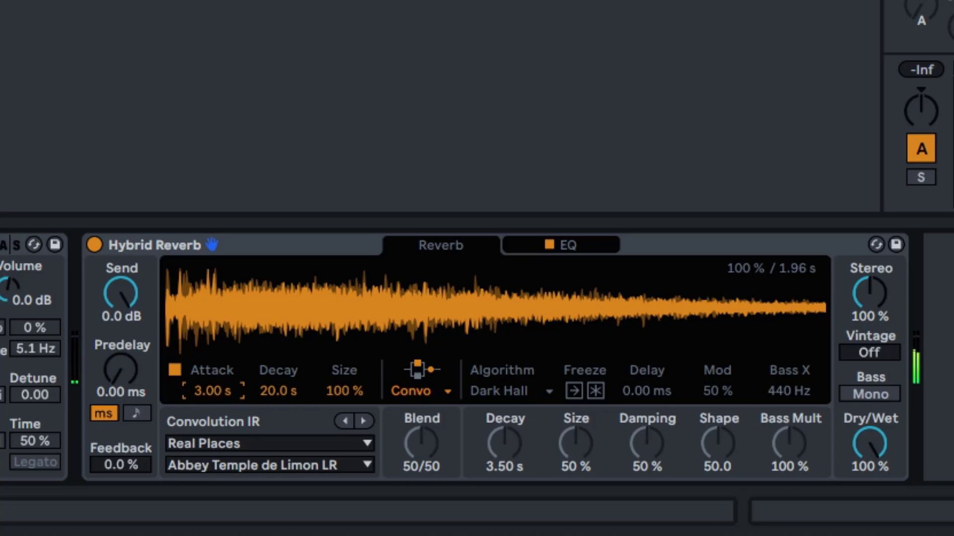
pyautogui.press('Delete')
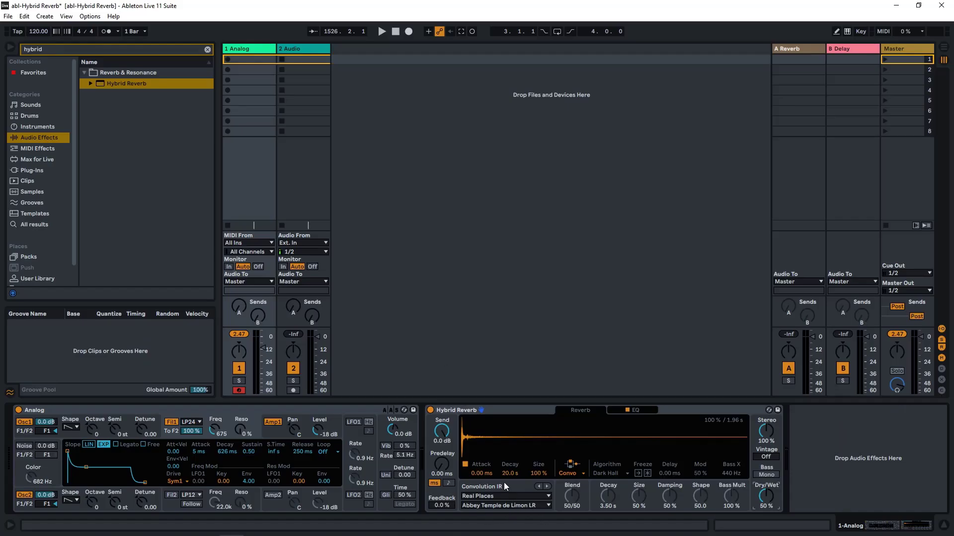
# Look through the convolution category list, including the User category, without changing the Real Places selection
pyautogui.click(502, 495)
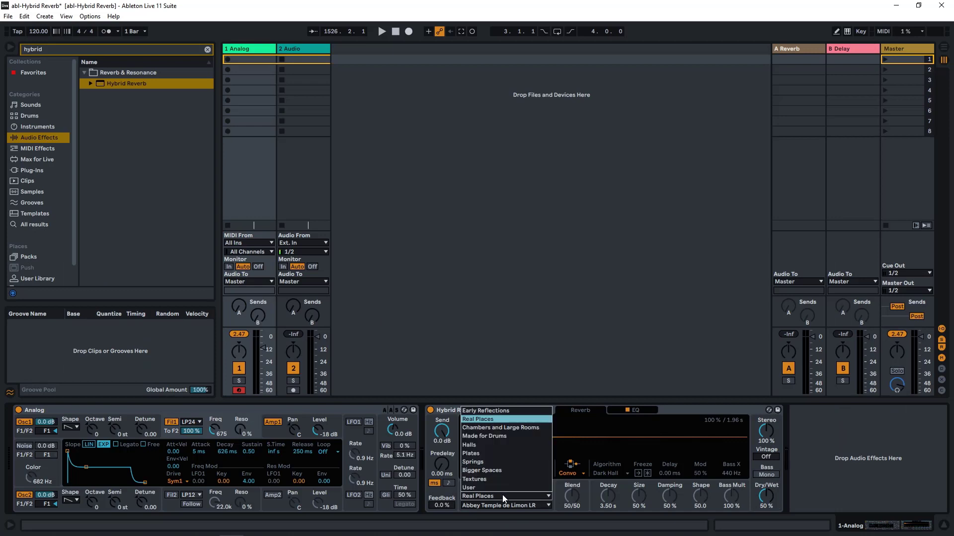
pyautogui.click(496, 307)
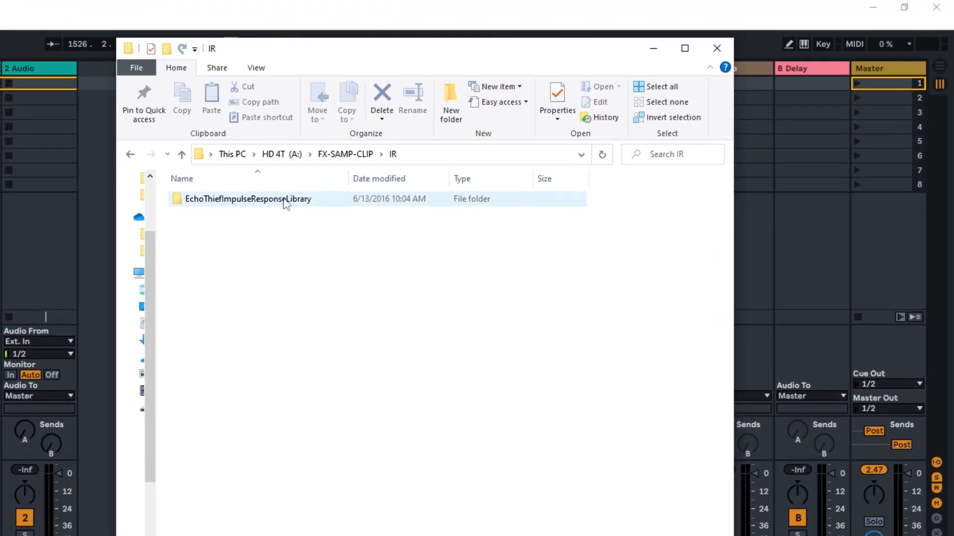
# Switch to File Explorer and open the Underground folder inside EchoThiefImpulseResponseLibrary
pyautogui.moveTo(268, 201)
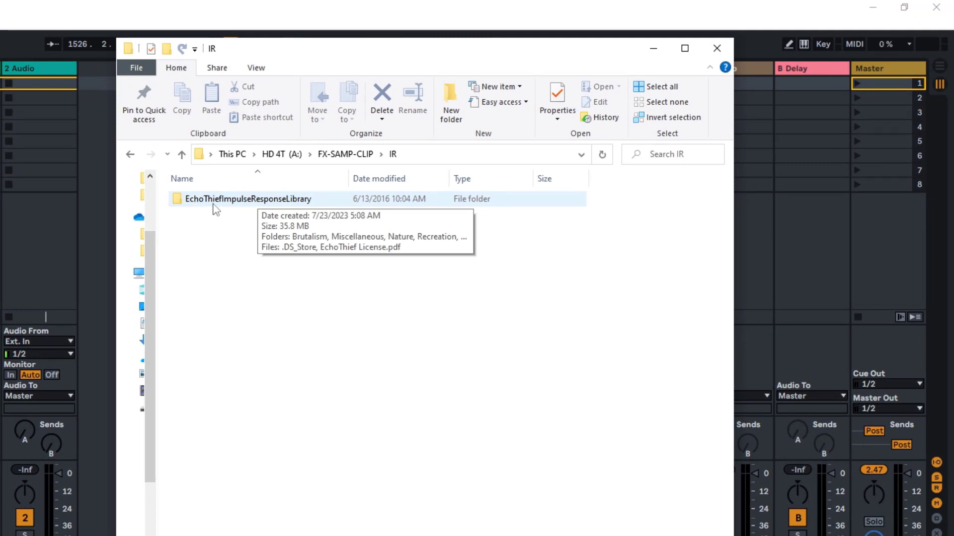
pyautogui.doubleClick(215, 203)
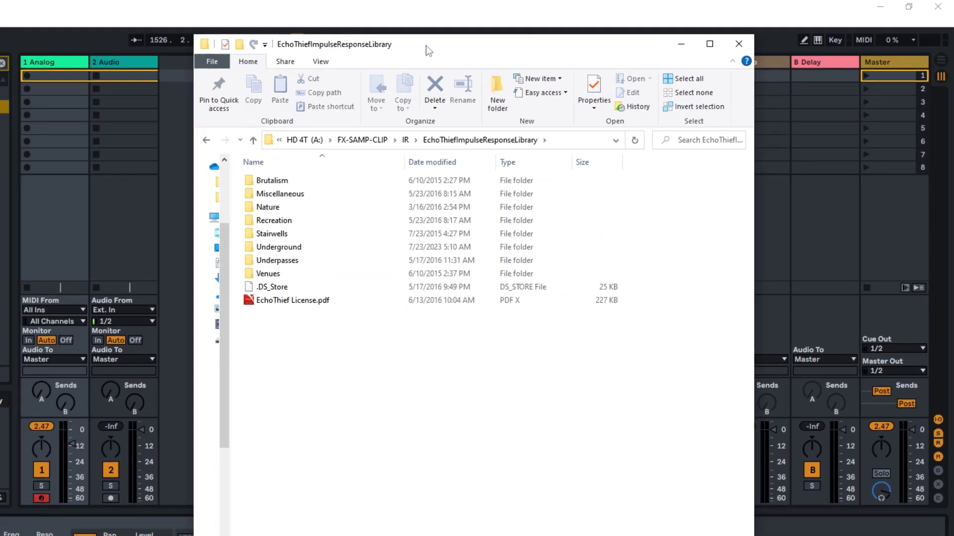
pyautogui.moveTo(373, 50); pyautogui.dragTo(577, 45)
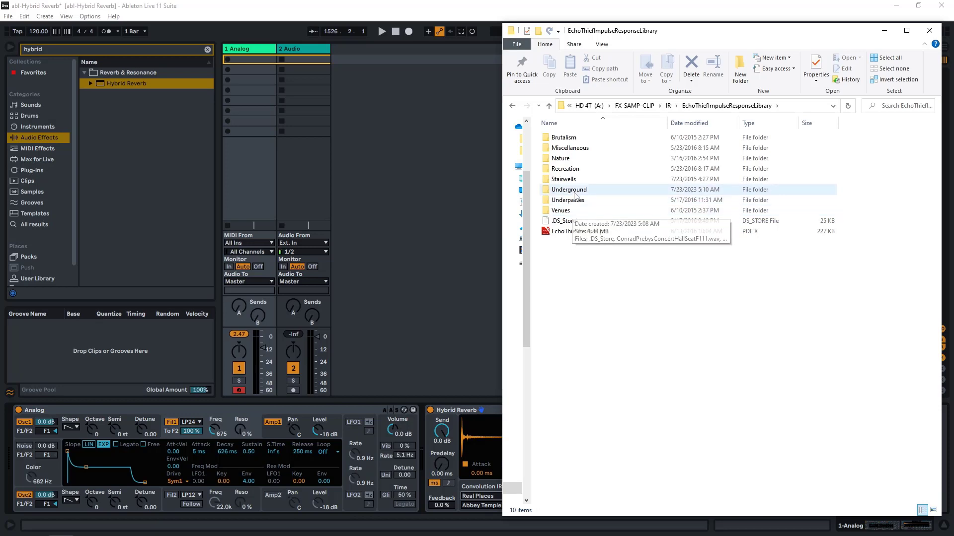
pyautogui.doubleClick(575, 193)
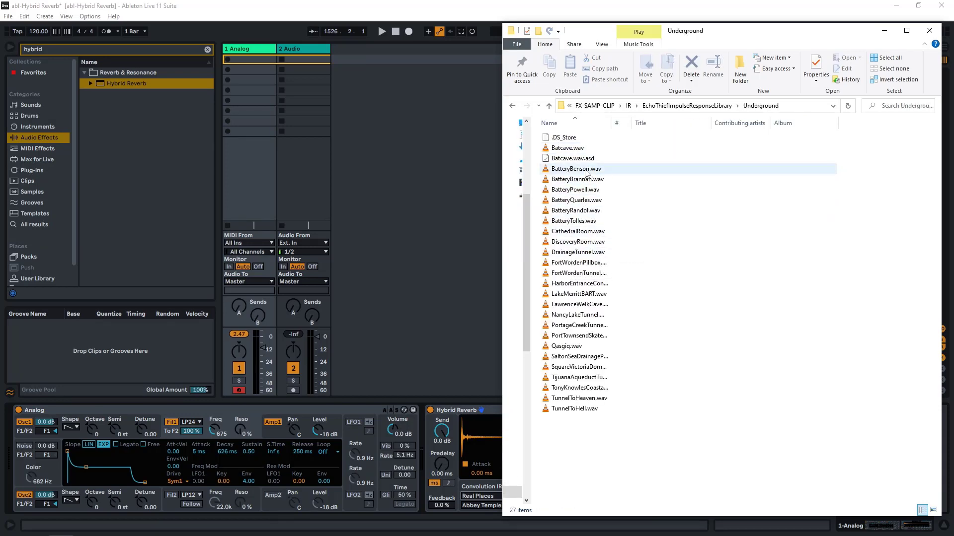
# Shrink the Explorer window clear of Hybrid Reverb, load Batcave.wav as the convolution impulse response and minimize Explorer
pyautogui.moveTo(743, 31); pyautogui.dragTo(251, 21)
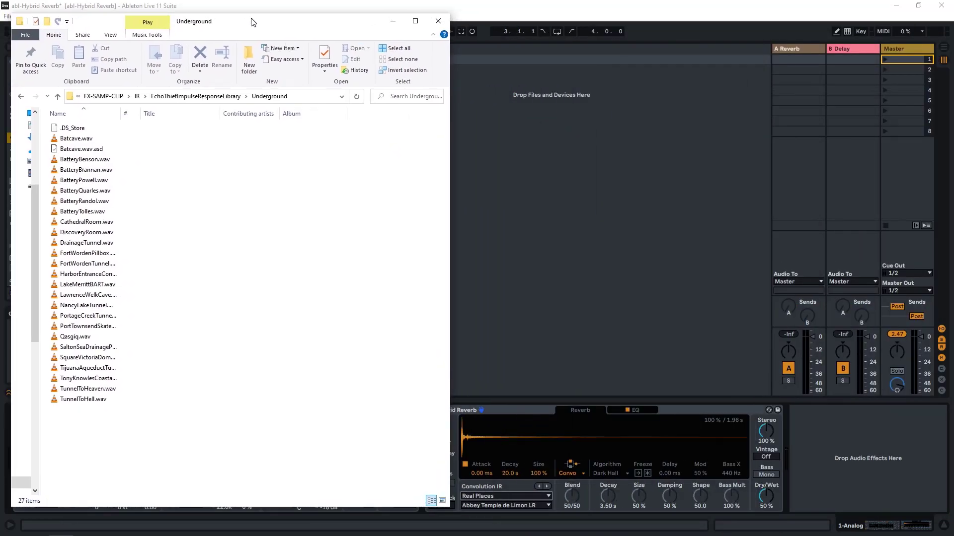
pyautogui.moveTo(451, 147); pyautogui.dragTo(307, 148)
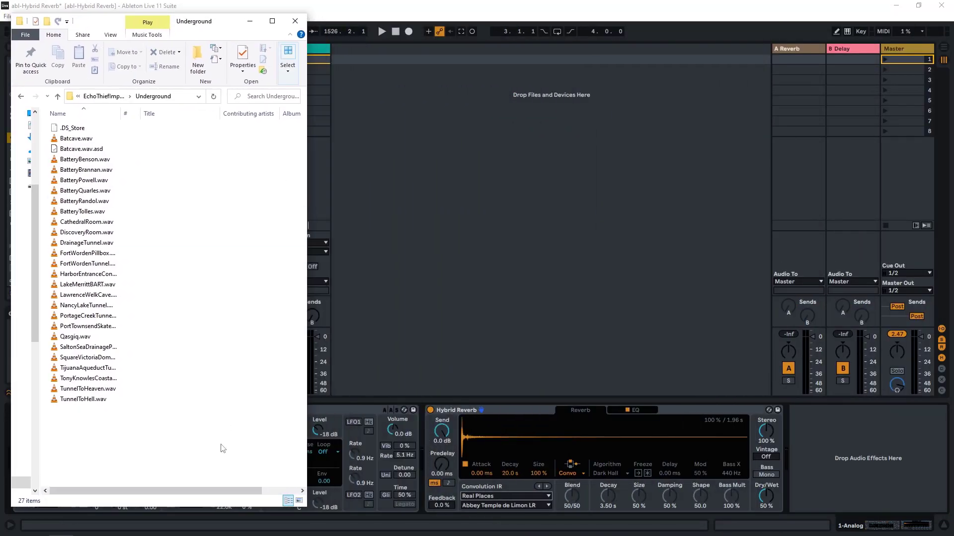
pyautogui.moveTo(213, 507); pyautogui.dragTo(213, 367)
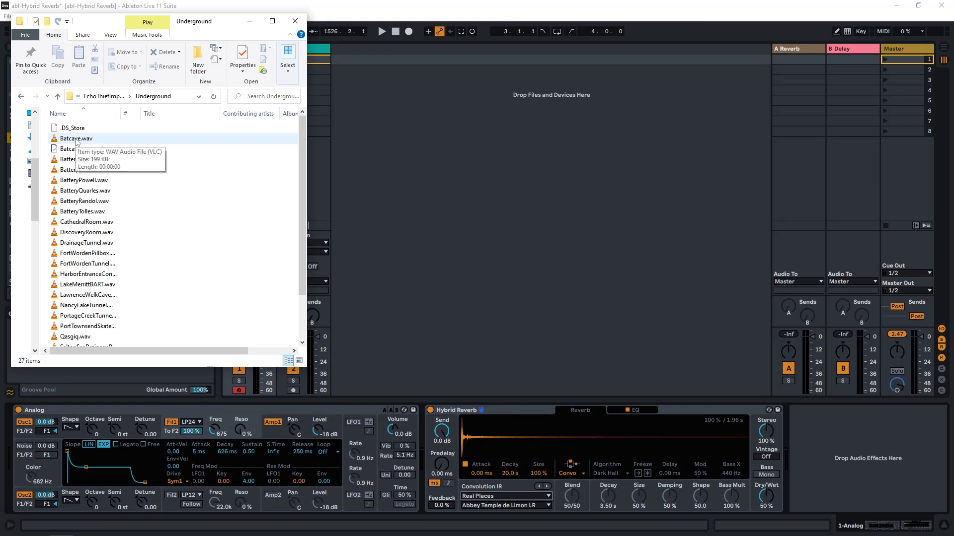
pyautogui.moveTo(76, 140); pyautogui.dragTo(514, 436)
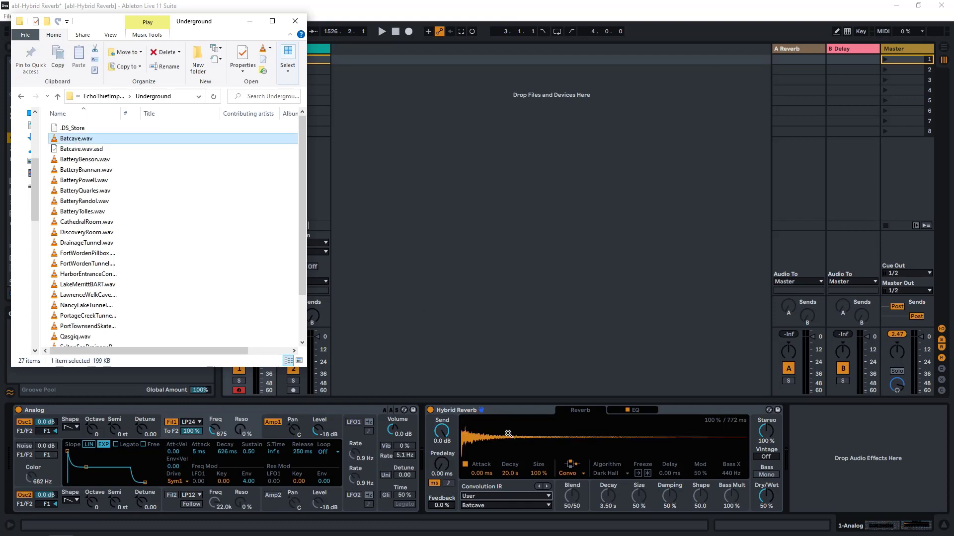
pyautogui.click(250, 22)
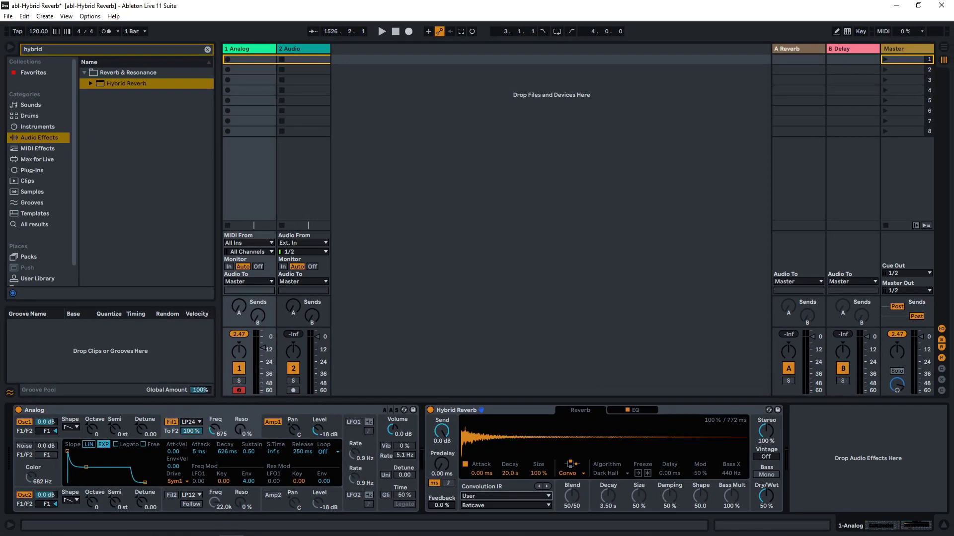
# Examine the wav files in the Underground folder and the matching impulse responses in Hybrid Reverb's User category
pyautogui.click(61, 535)
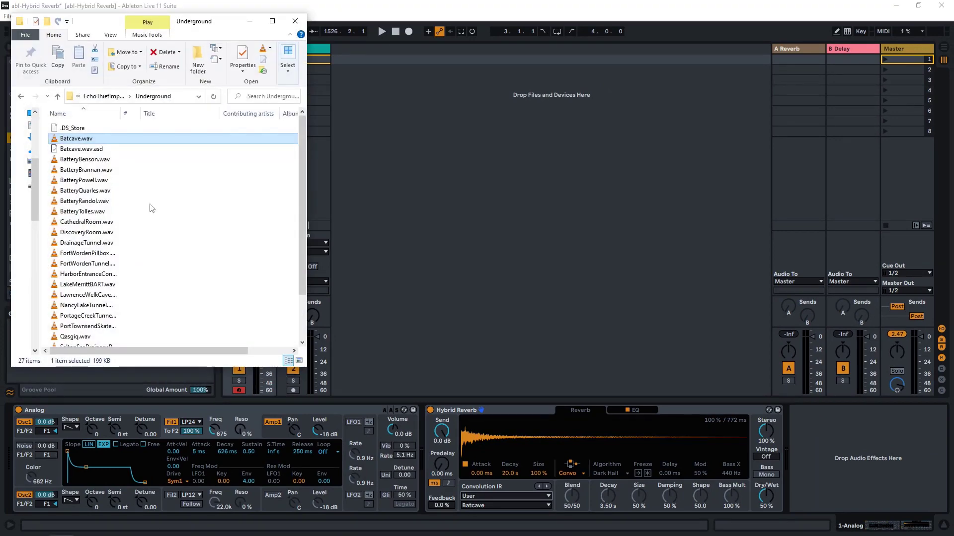
pyautogui.click(93, 180)
pyautogui.scroll(-2, 92, 180)
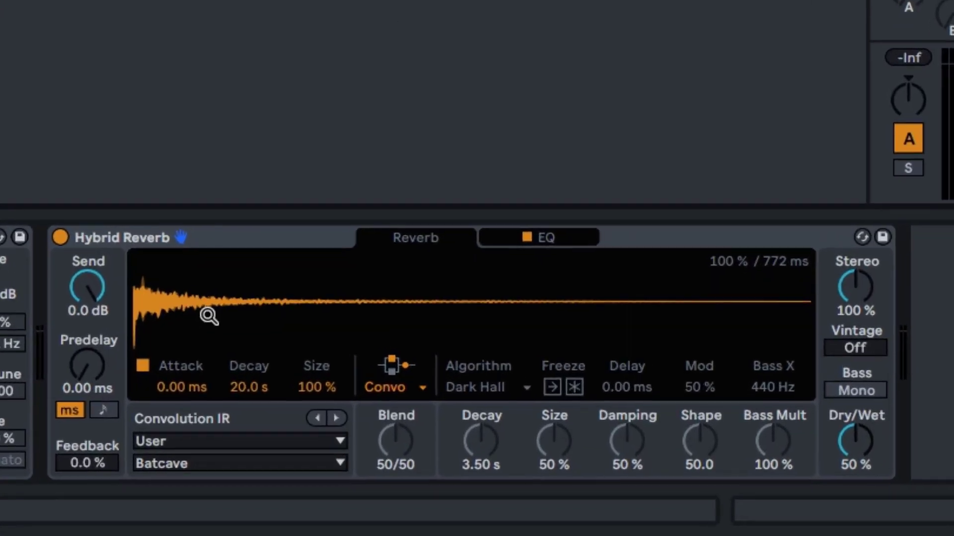
pyautogui.click(224, 460)
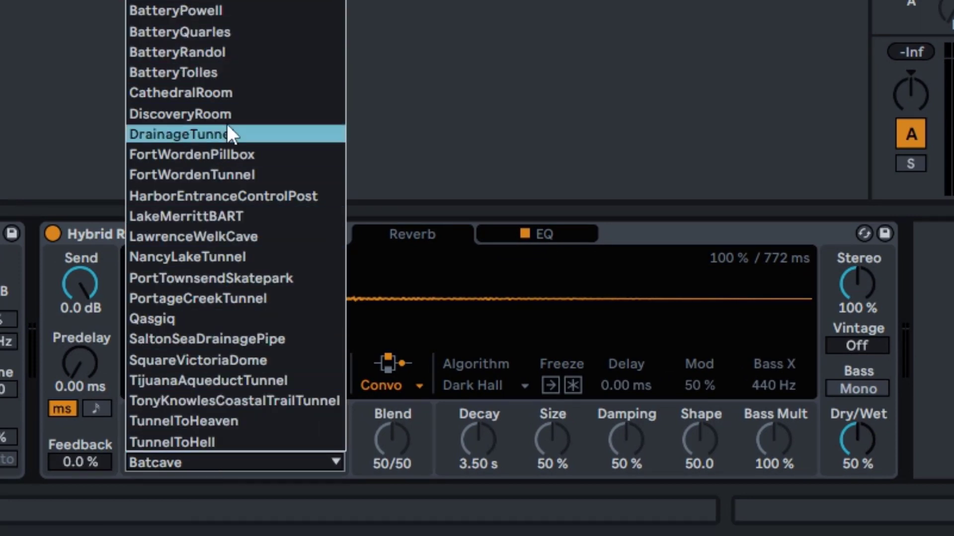
pyautogui.click(494, 21)
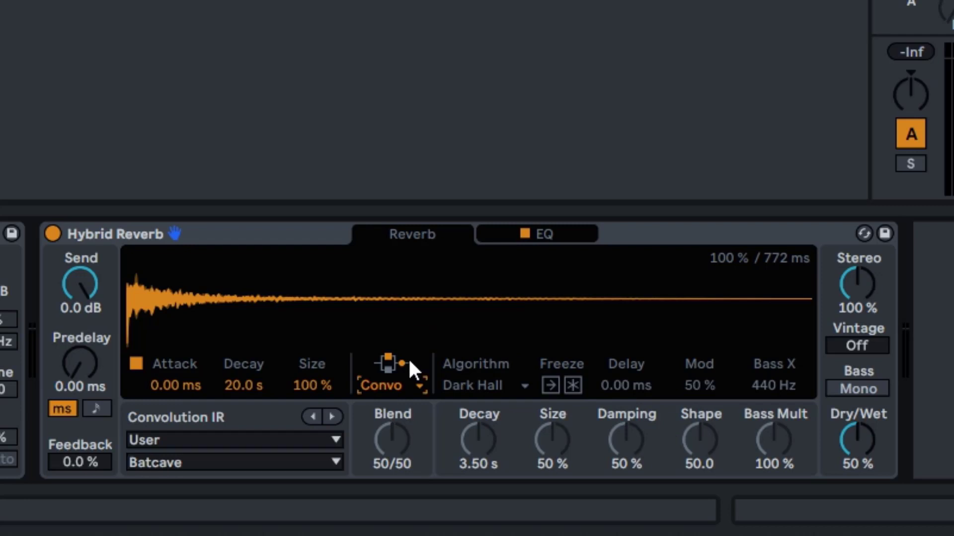
# Switch Hybrid Reverb's routing from Convolution to Algorithm
pyautogui.click(403, 380)
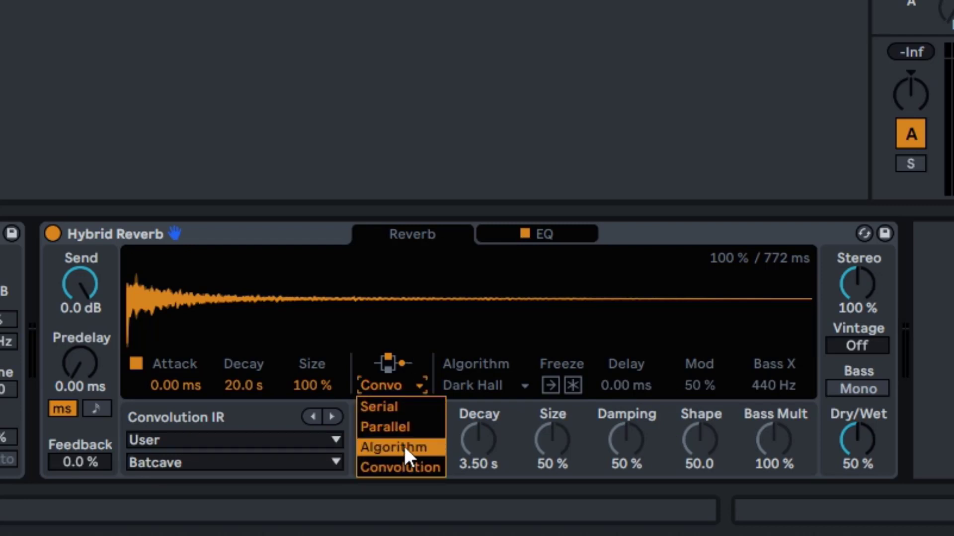
pyautogui.click(406, 450)
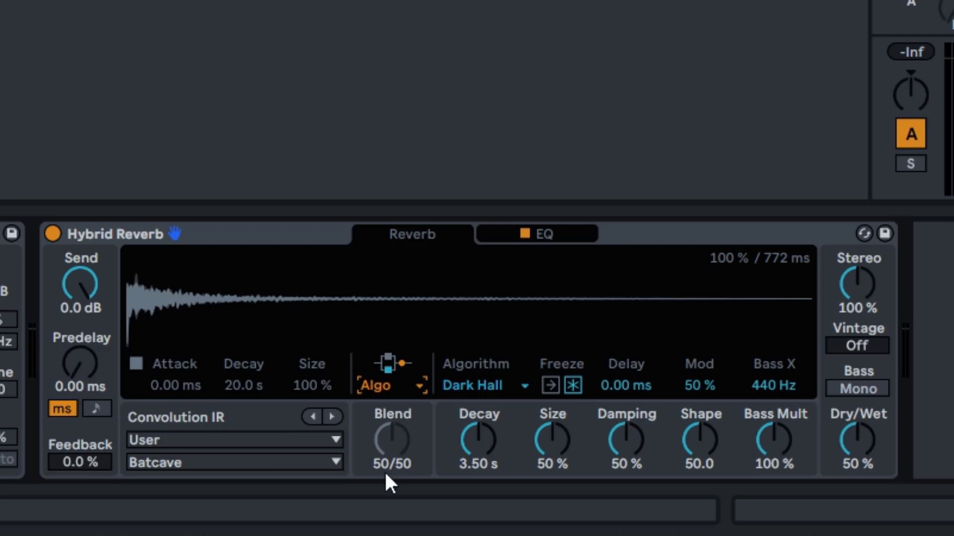
# Try Parallel routing with a 29/71 Blend, restoring the 50/50 Blend and the Algorithm routing
pyautogui.click(381, 392)
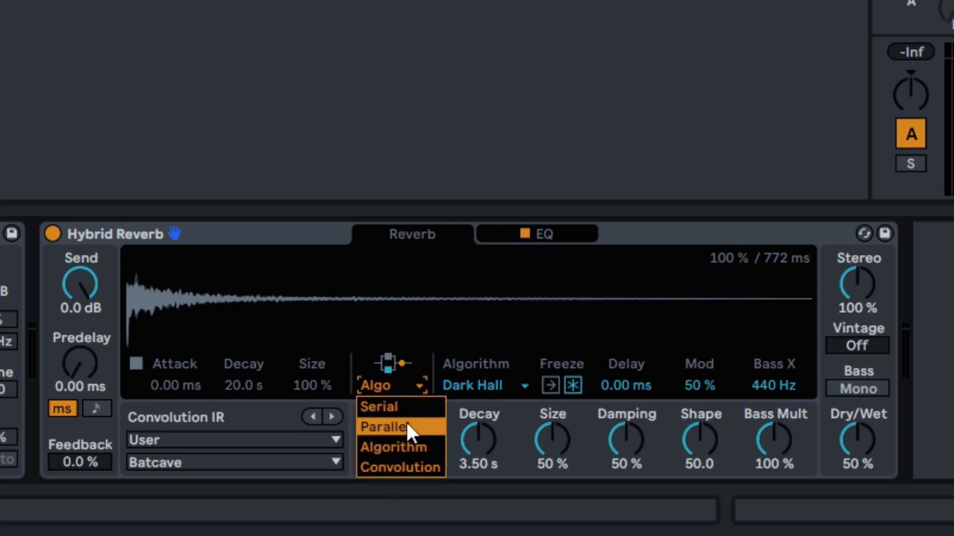
pyautogui.click(406, 420)
pyautogui.moveTo(404, 419); pyautogui.dragTo(404, 441)
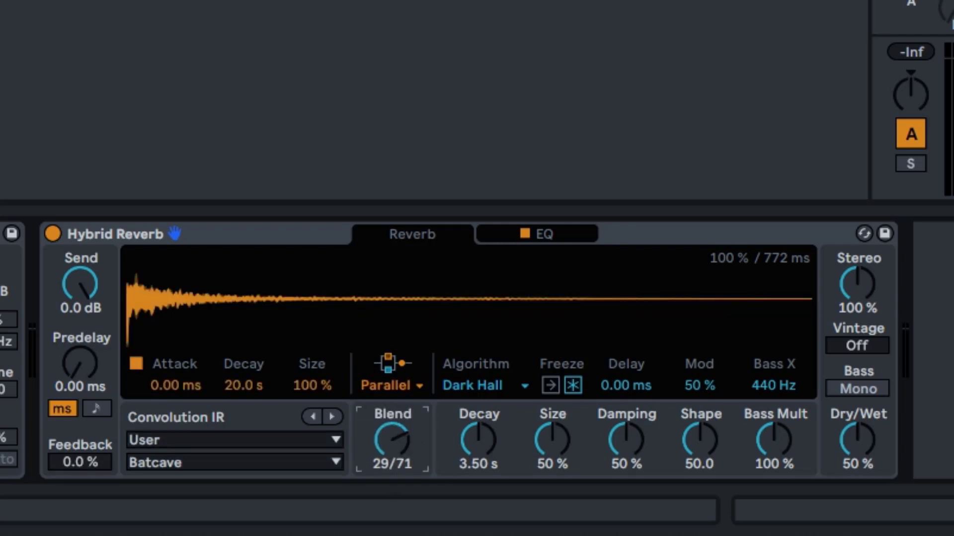
pyautogui.doubleClick(395, 440)
pyautogui.click(403, 385)
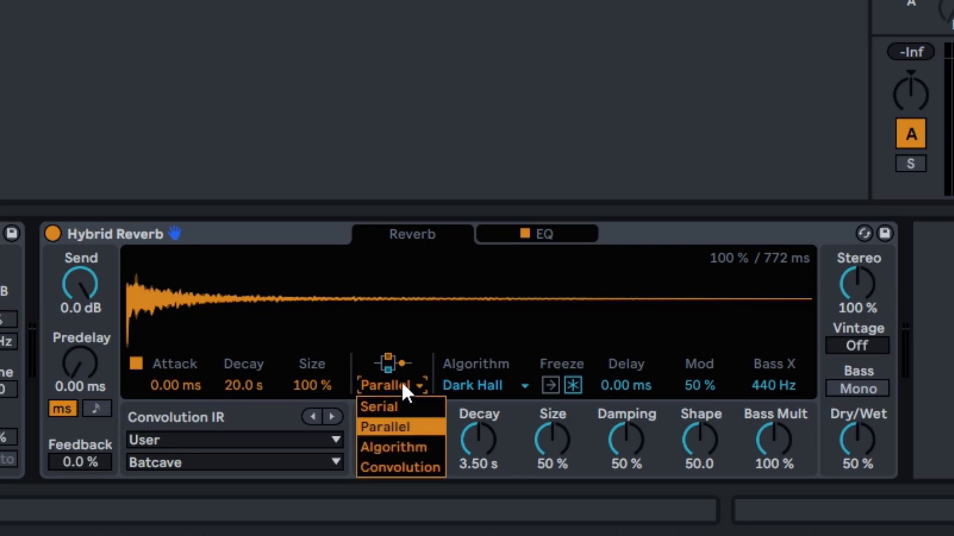
pyautogui.click(417, 447)
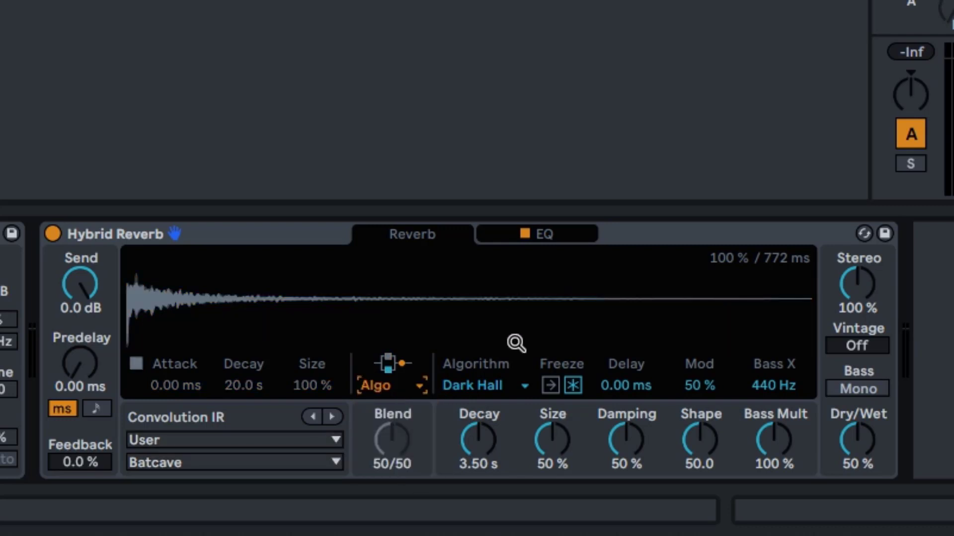
# Look through Hybrid Reverb's available algorithms and try Quartz, restoring Dark Hall
pyautogui.click(490, 384)
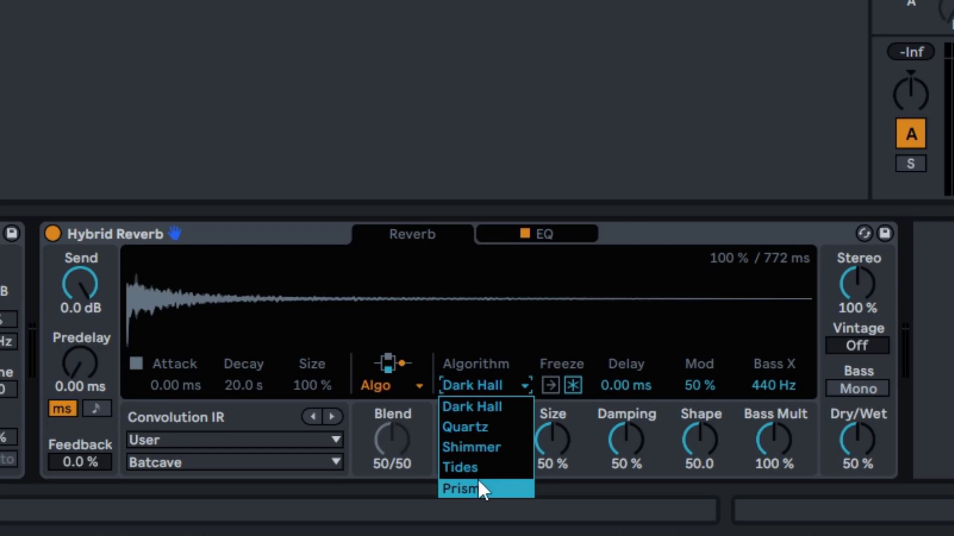
pyautogui.click(638, 359)
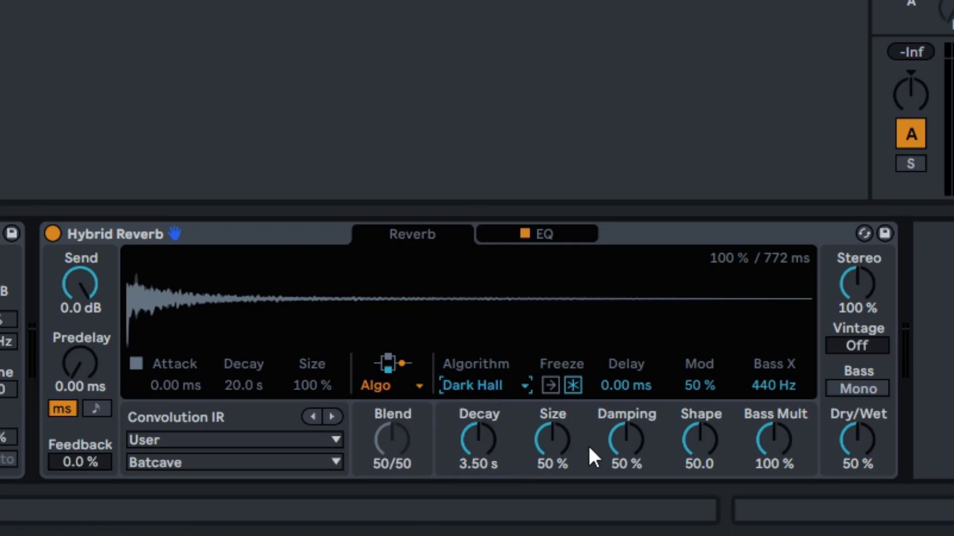
pyautogui.click(501, 387)
pyautogui.click(473, 426)
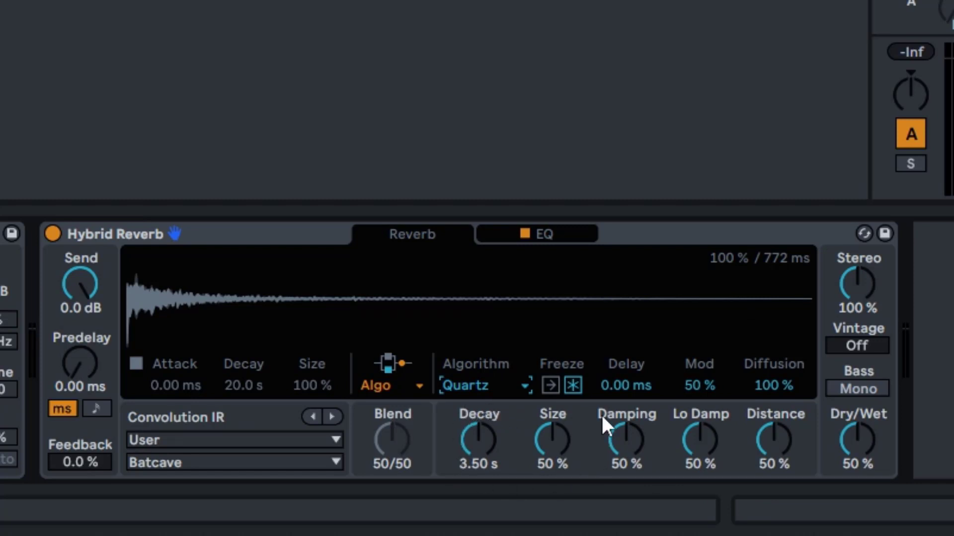
pyautogui.hotkey('ctrl', 'z')
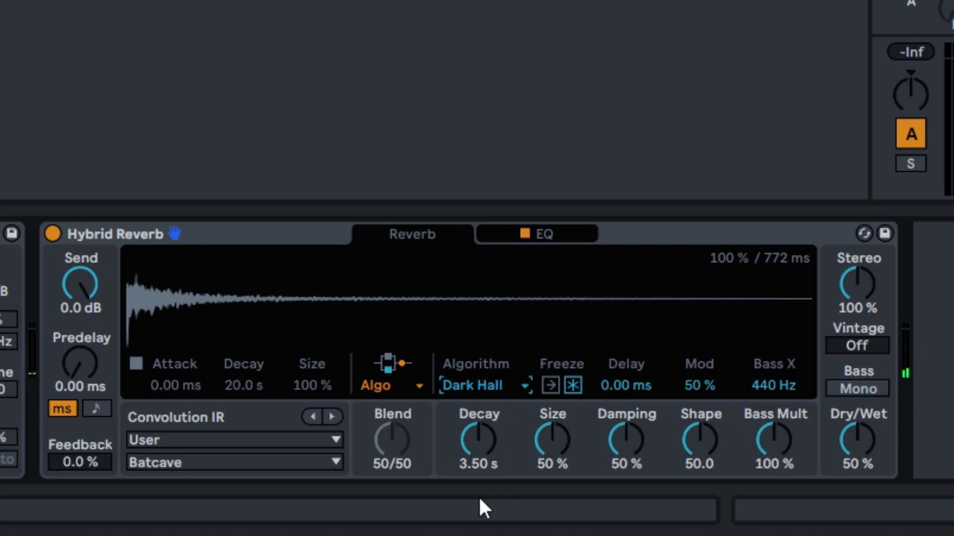
# Audition the Dark Hall algorithm with its Decay shortened to 100 ms, restoring the Decay to 3.50 s
pyautogui.click(471, 456)
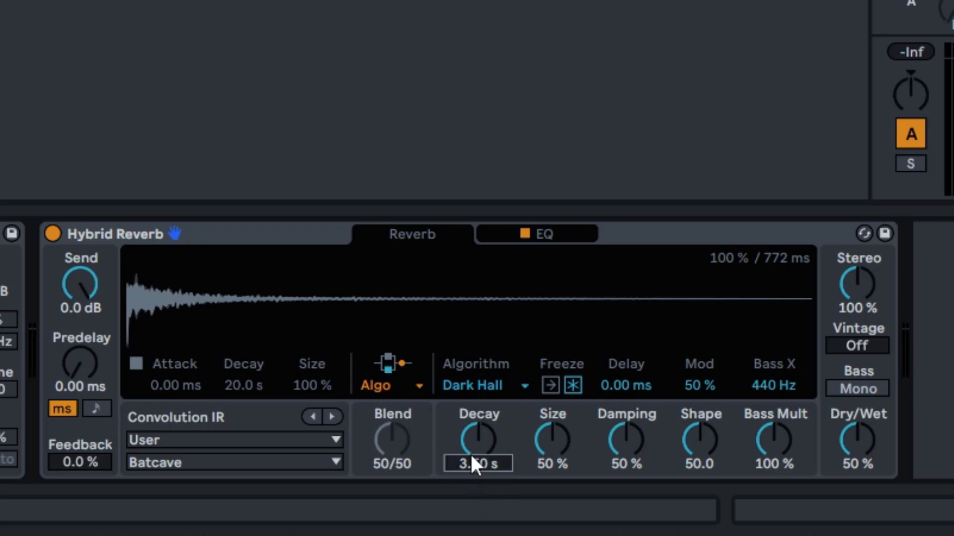
pyautogui.moveTo(475, 441); pyautogui.dragTo(474, 516)
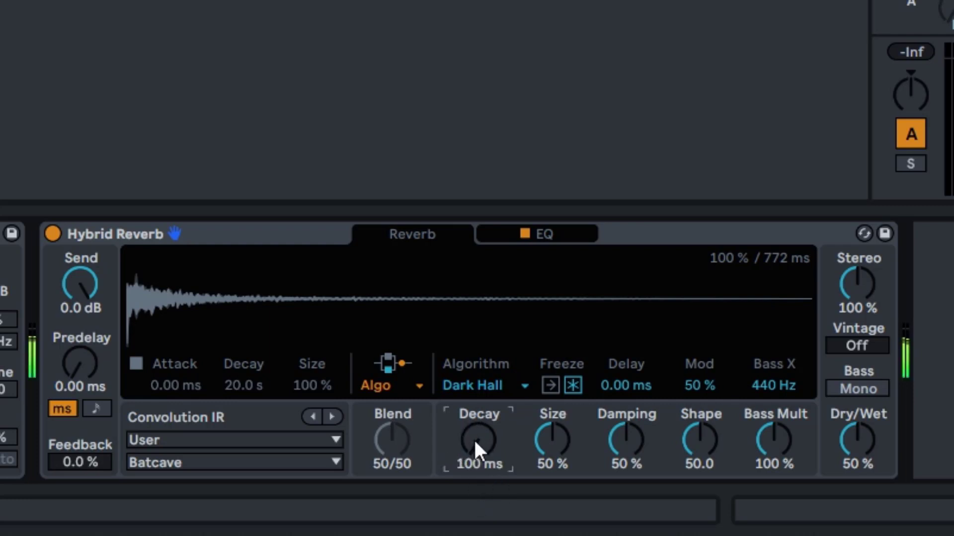
pyautogui.moveTo(472, 438); pyautogui.dragTo(473, 339)
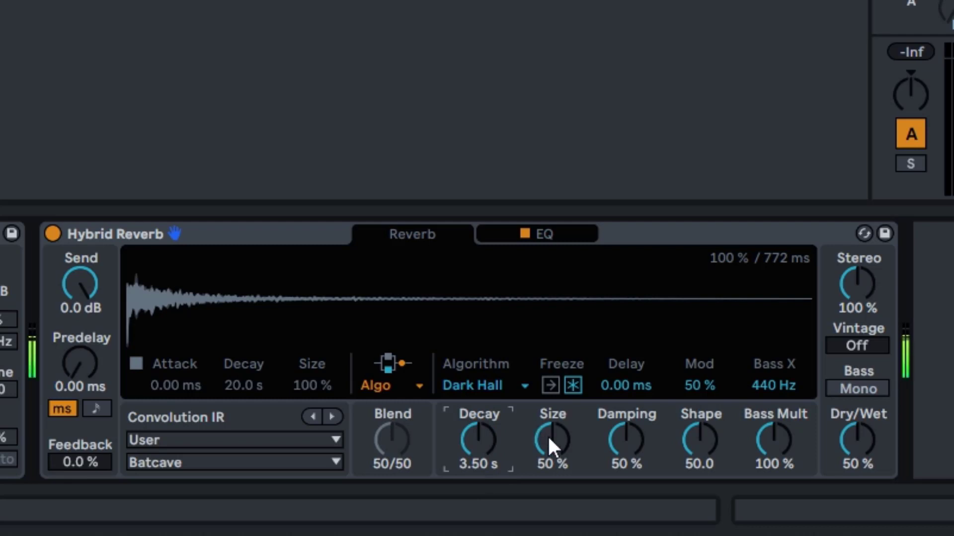
# Compare the Dark Hall Size at 0% and 100%, returning it to 50%
pyautogui.moveTo(548, 434); pyautogui.dragTo(548, 477)
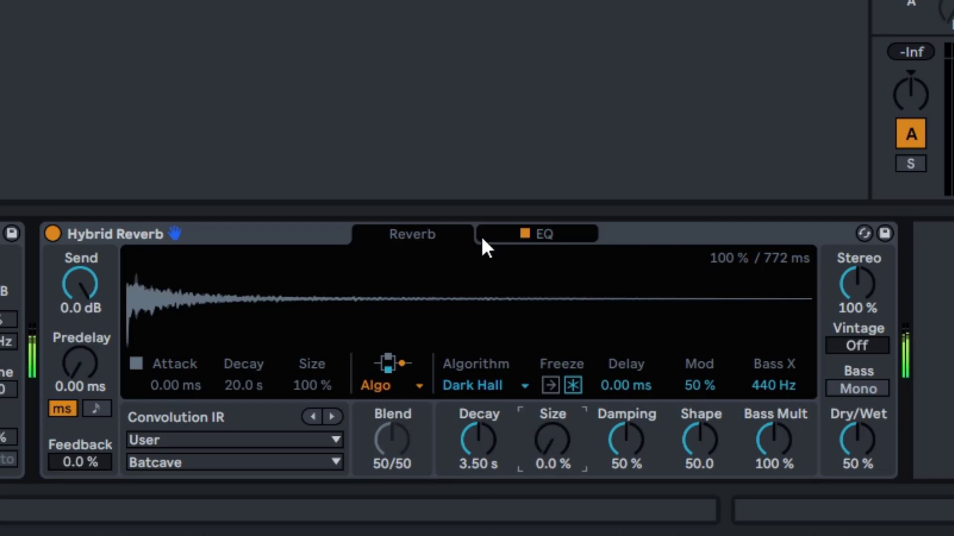
pyautogui.press('Delete')
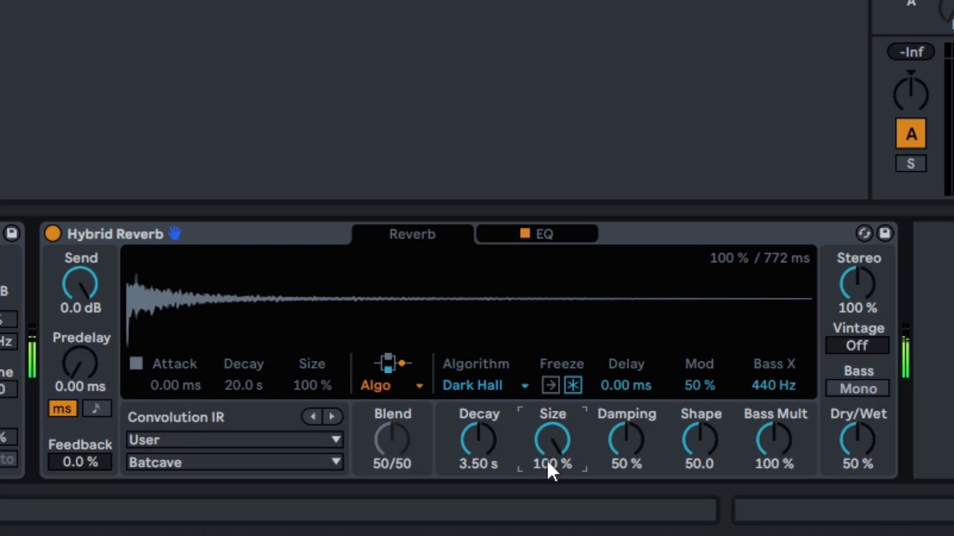
pyautogui.moveTo(553, 442); pyautogui.dragTo(553, 532)
pyautogui.moveTo(553, 434); pyautogui.dragTo(553, 358)
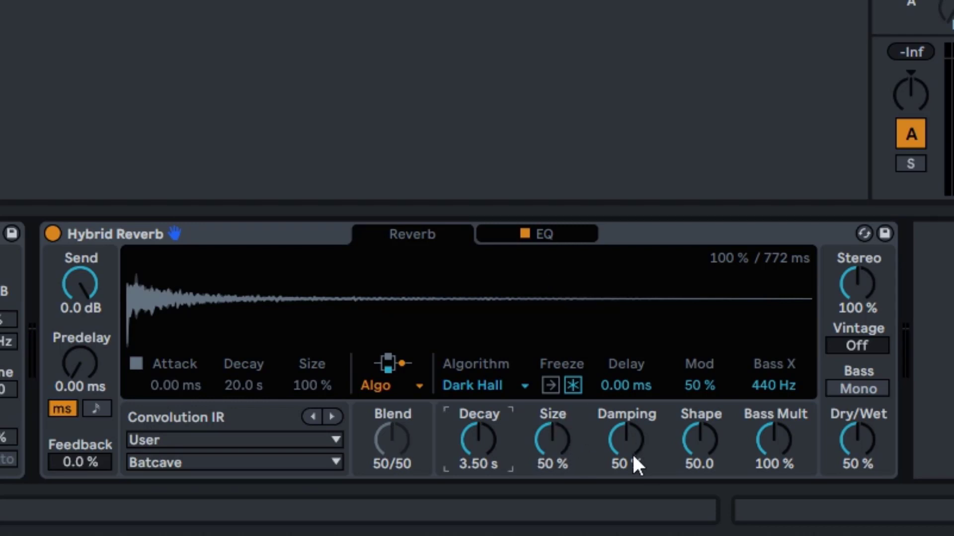
# Try the Prism algorithm to compare its parameters, returning to Dark Hall
pyautogui.click(499, 386)
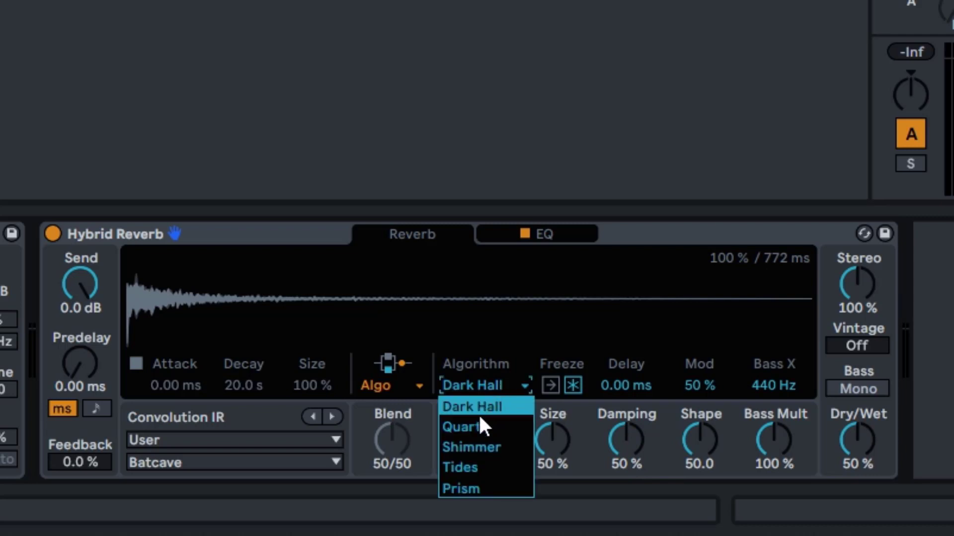
pyautogui.click(472, 490)
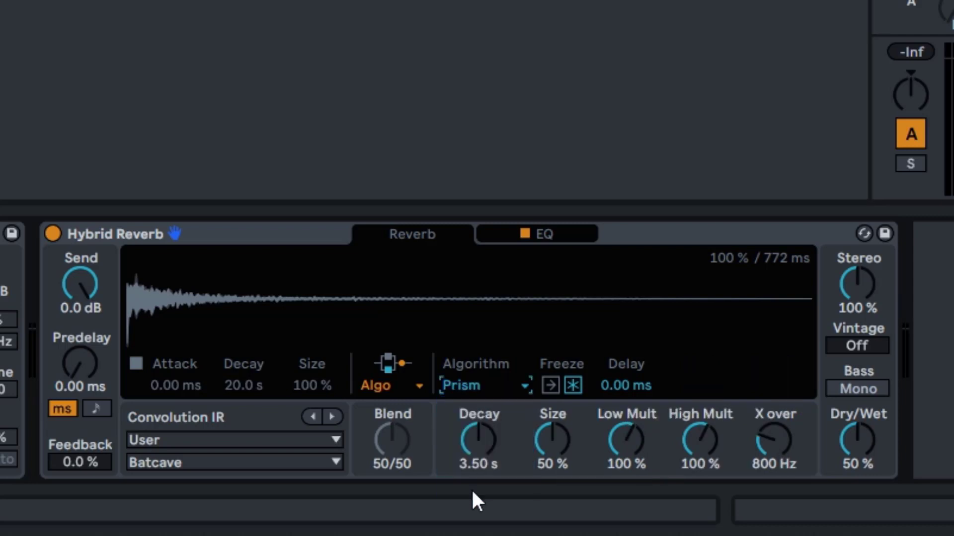
pyautogui.click(484, 384)
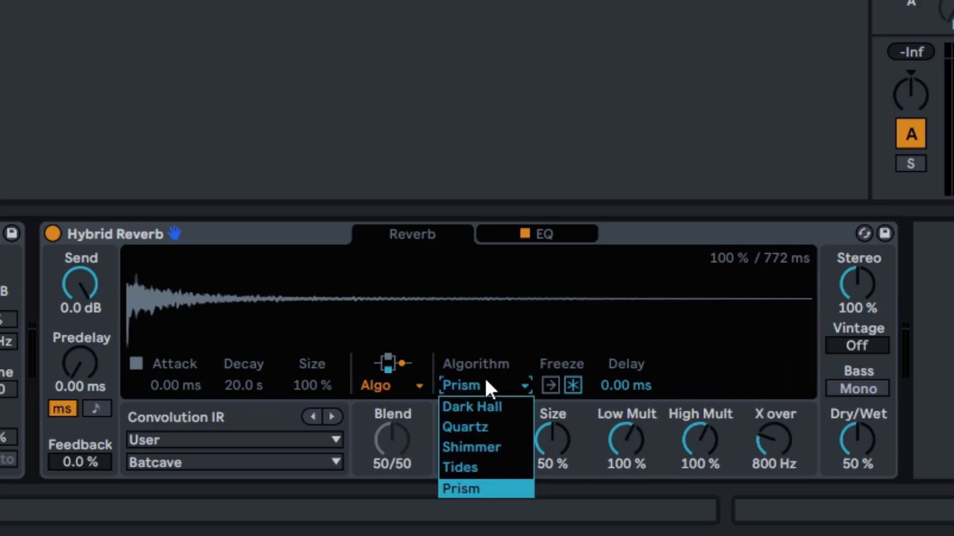
pyautogui.click(479, 404)
# With Decay at 10.3 s and Dry/Wet at 100%, audition Damping at 0% and 100%, resetting Damping to 50%
pyautogui.moveTo(473, 440); pyautogui.dragTo(473, 387)
pyautogui.moveTo(849, 437); pyautogui.dragTo(849, 387)
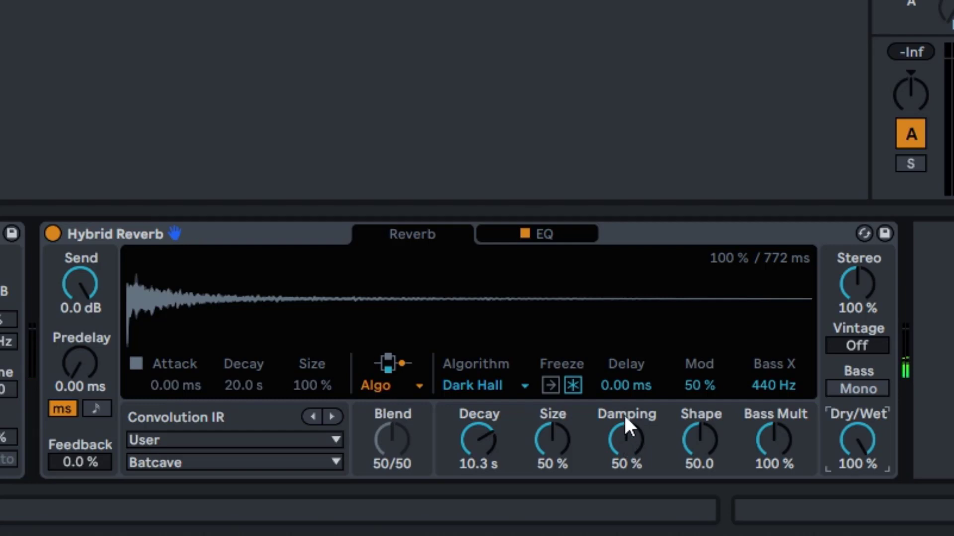
pyautogui.click(615, 444)
pyautogui.moveTo(616, 444); pyautogui.dragTo(616, 493)
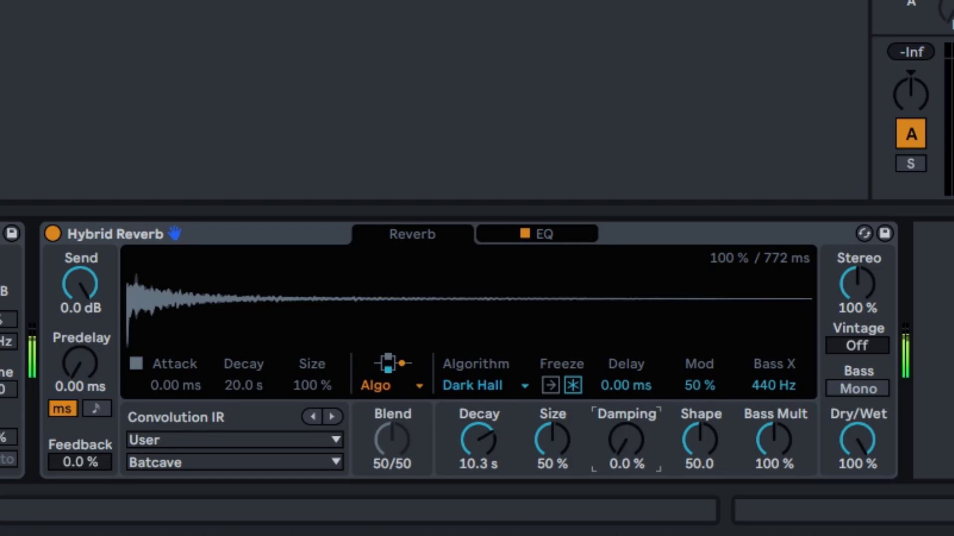
pyautogui.moveTo(616, 493); pyautogui.dragTo(616, 393)
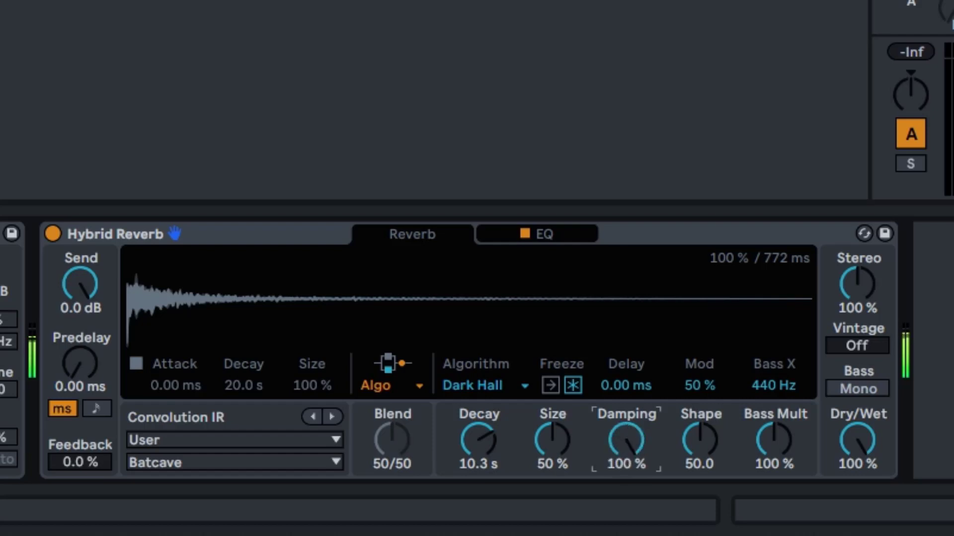
pyautogui.doubleClick(618, 442)
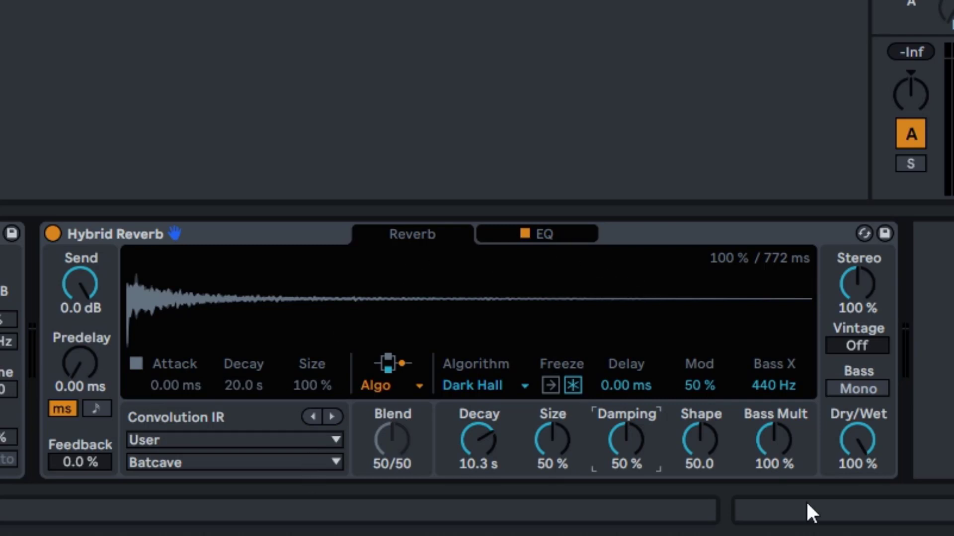
# Try Freeze on the Dark Hall tail, alone and combined with Freeze In, switching both off
pyautogui.click(573, 384)
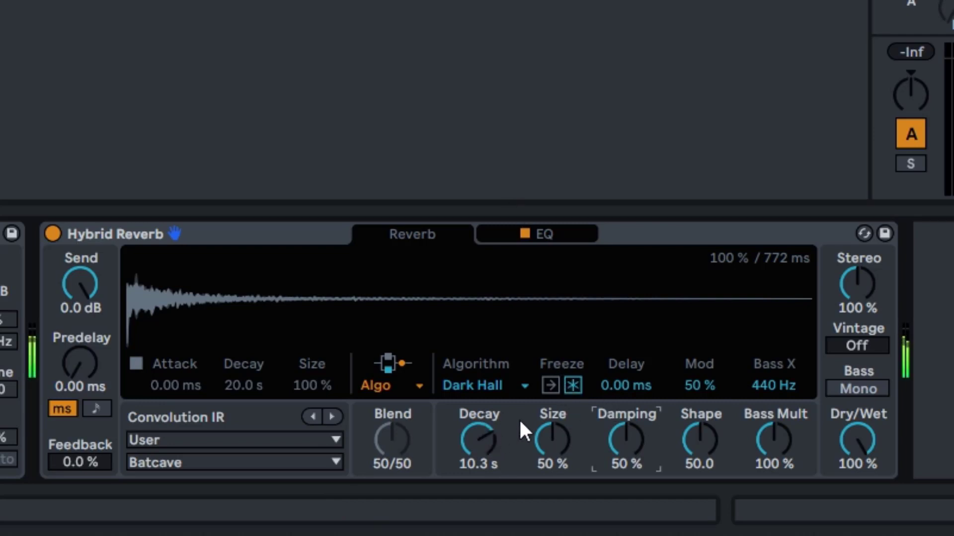
pyautogui.click(576, 388)
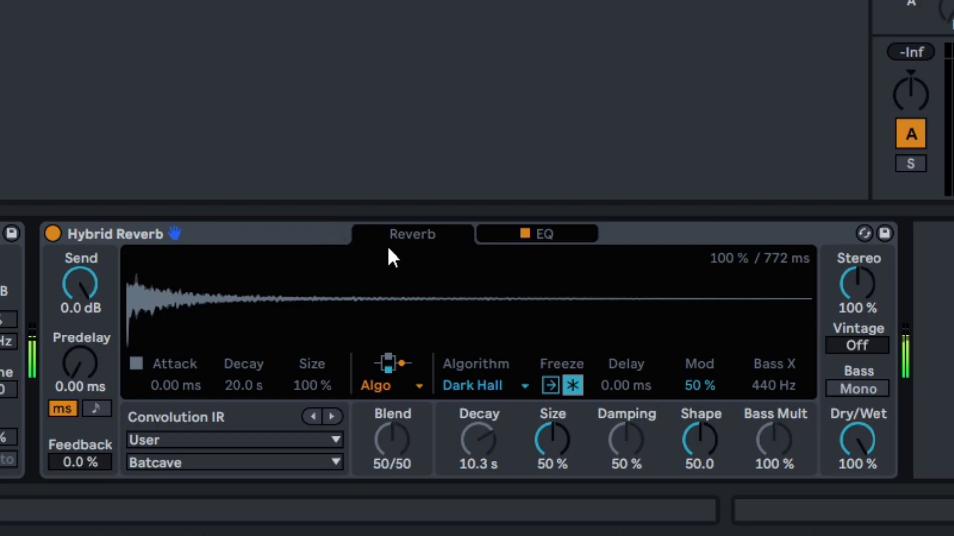
pyautogui.click(546, 384)
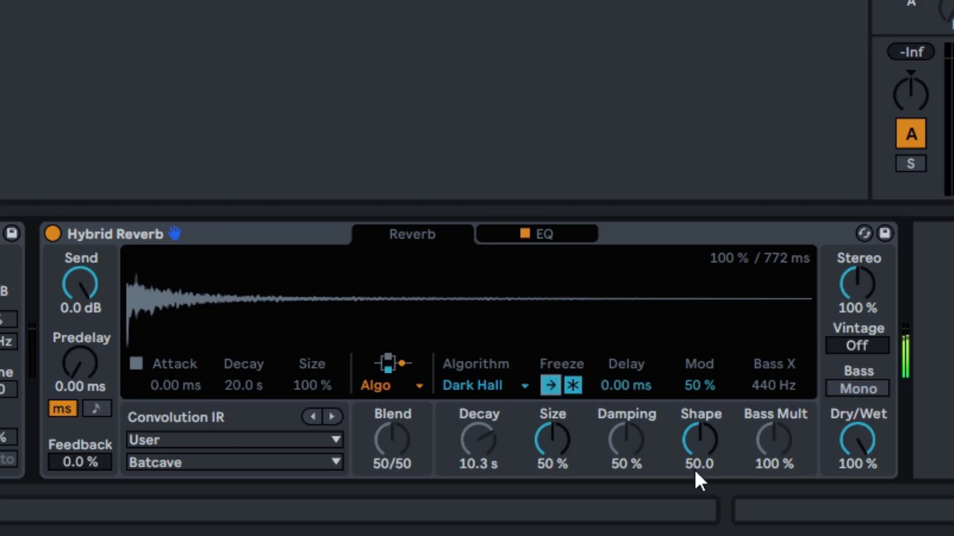
pyautogui.click(547, 386)
pyautogui.click(572, 384)
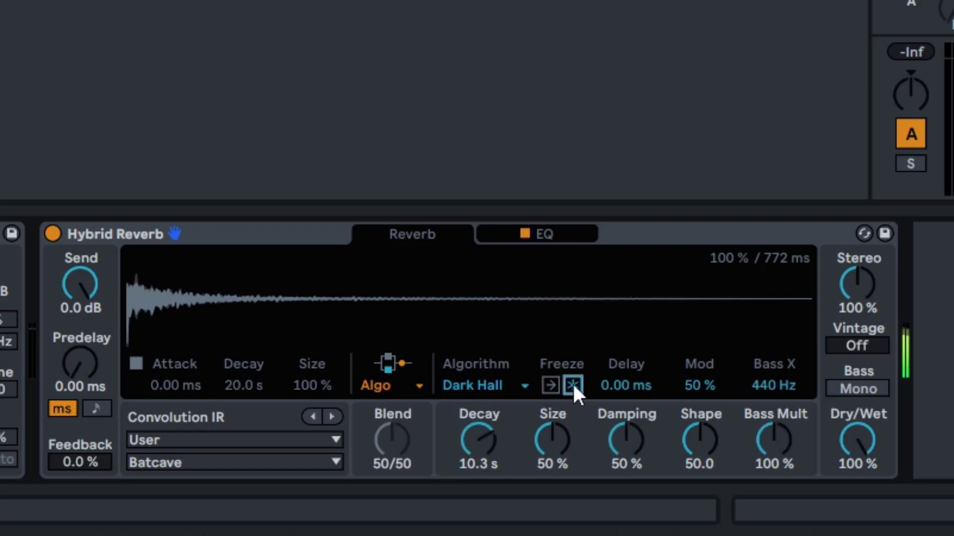
# Freeze the reverb tail again with Freeze In enabled, lower Dry/Wet to 30%, and switch Freeze off
pyautogui.click(573, 385)
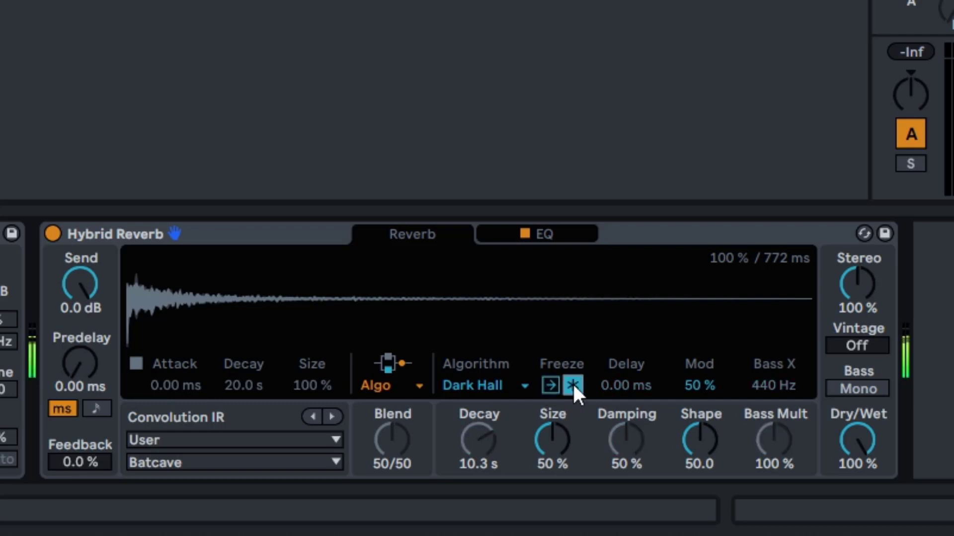
pyautogui.click(547, 388)
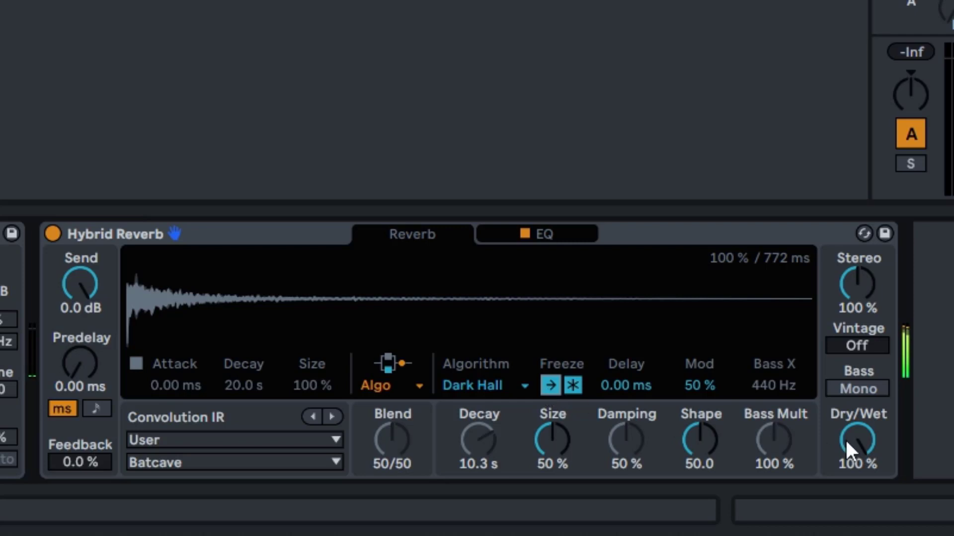
pyautogui.moveTo(845, 438); pyautogui.dragTo(845, 509)
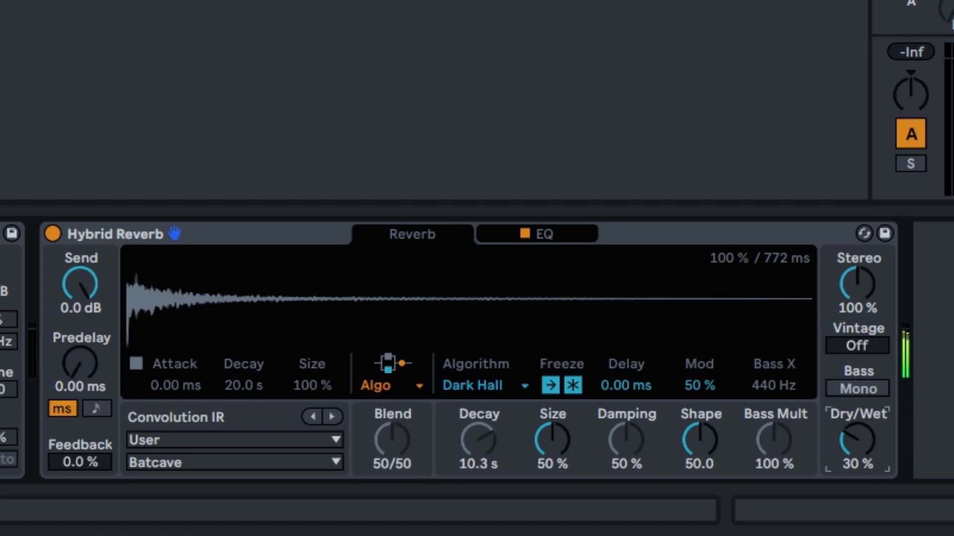
pyautogui.click(571, 386)
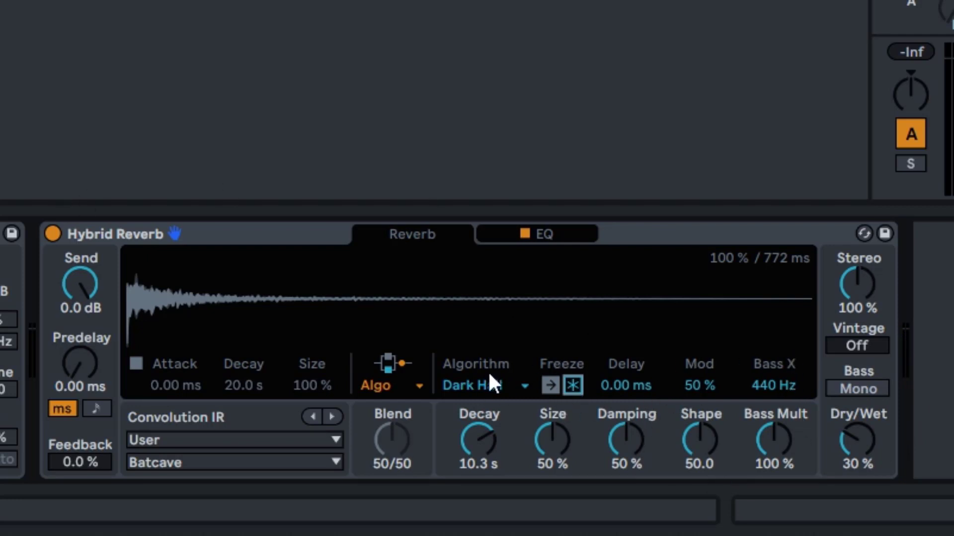
# Switch the algorithm to Quartz for comparison and return to Dark Hall with Decay at 3.50 s
pyautogui.click(494, 390)
pyautogui.click(489, 423)
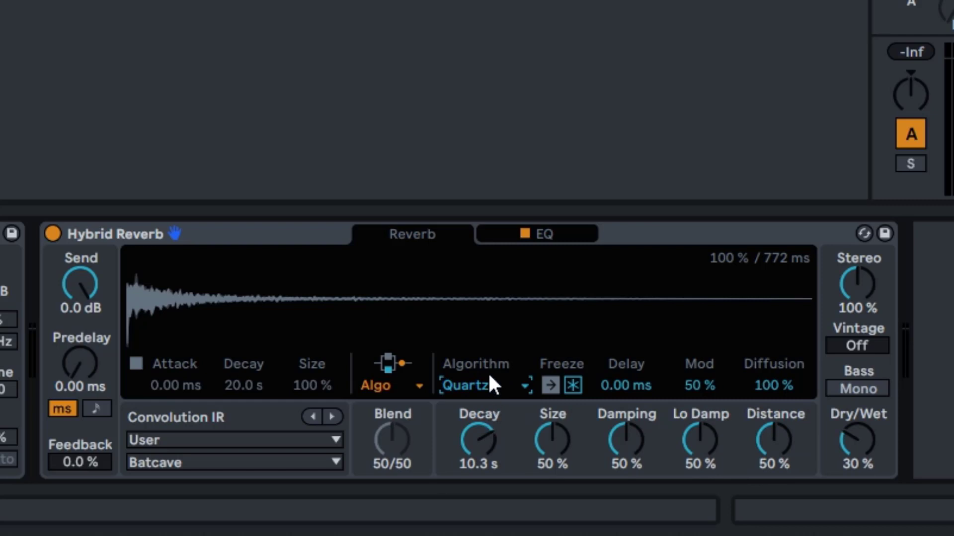
pyautogui.click(473, 392)
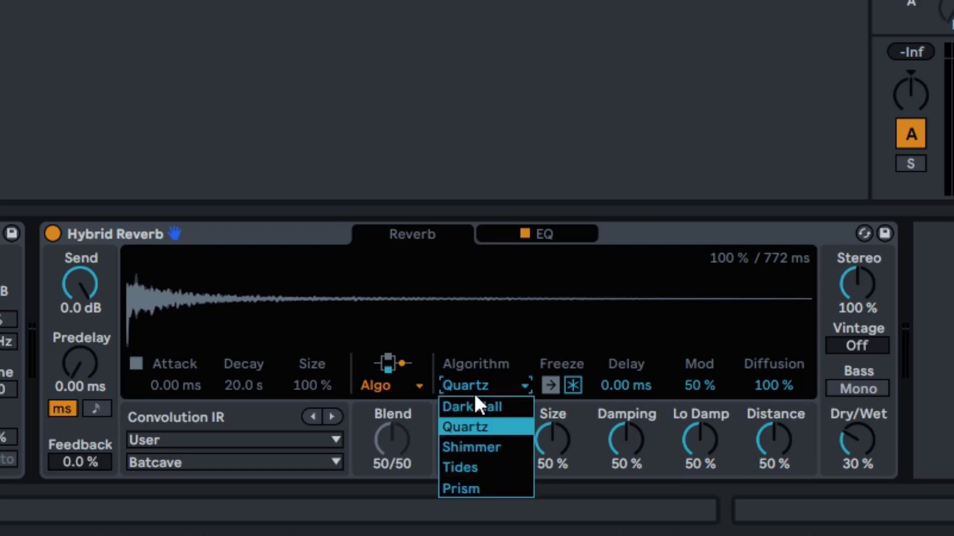
pyautogui.click(474, 405)
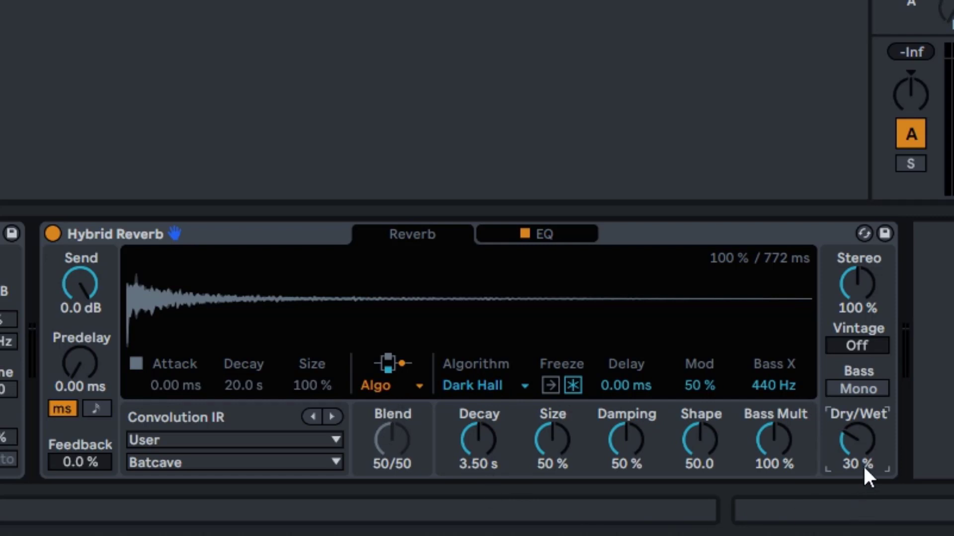
# Set Dry/Wet to 50% and audition the Stereo width at 0%, restoring it to 100%
pyautogui.moveTo(865, 469); pyautogui.dragTo(863, 443)
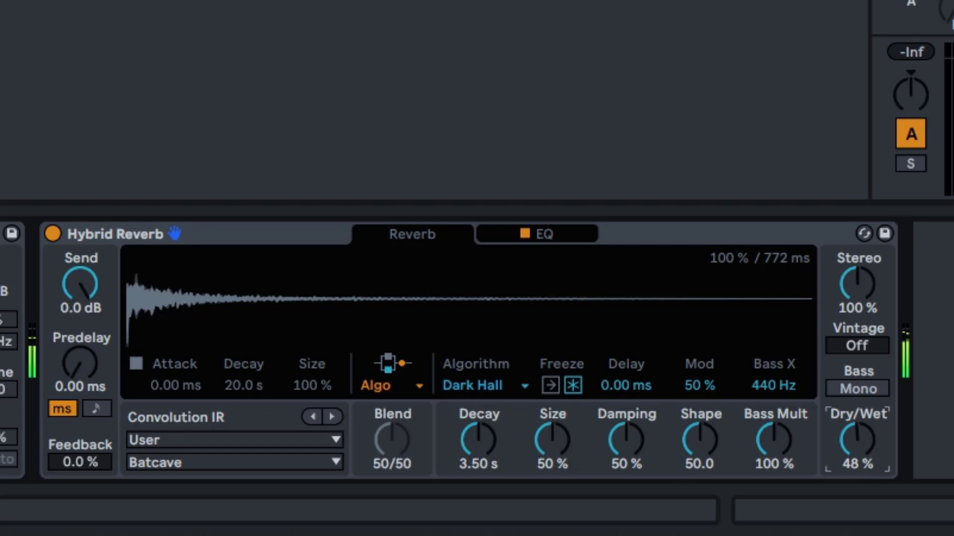
pyautogui.moveTo(863, 443); pyautogui.dragTo(863, 441)
pyautogui.moveTo(861, 281)
pyautogui.mouseDown()
pyautogui.moveTo(861, 241)
pyautogui.moveTo(861, 294)
pyautogui.mouseUp()
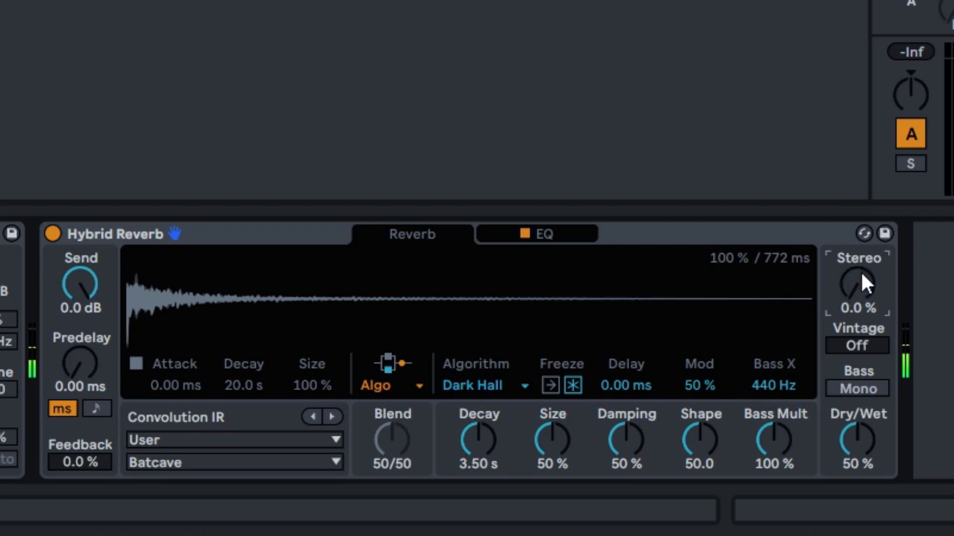
pyautogui.doubleClick(862, 271)
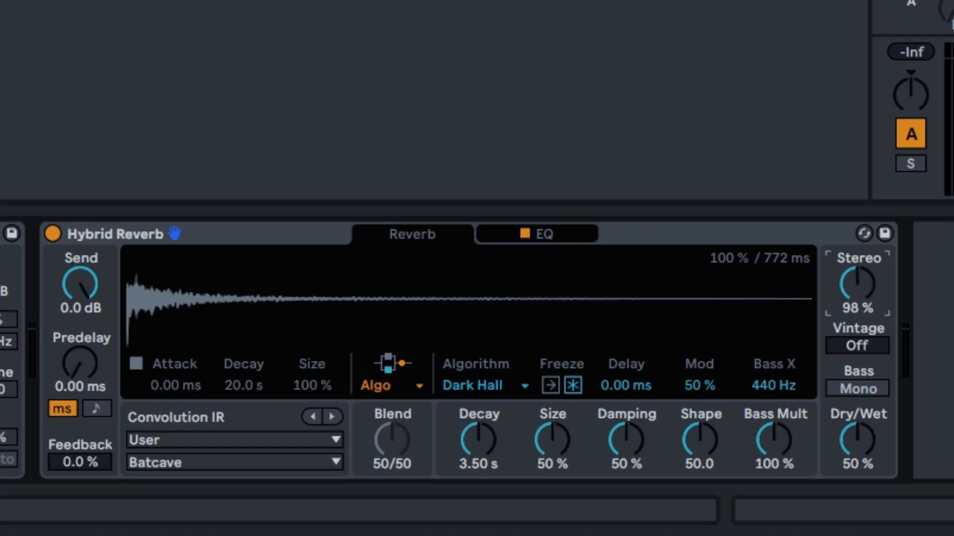
pyautogui.moveTo(857, 284); pyautogui.dragTo(857, 282)
# Set Vintage to Subtle, with Dry/Wet at 100% and Decay at 11.6 s
pyautogui.click(861, 349)
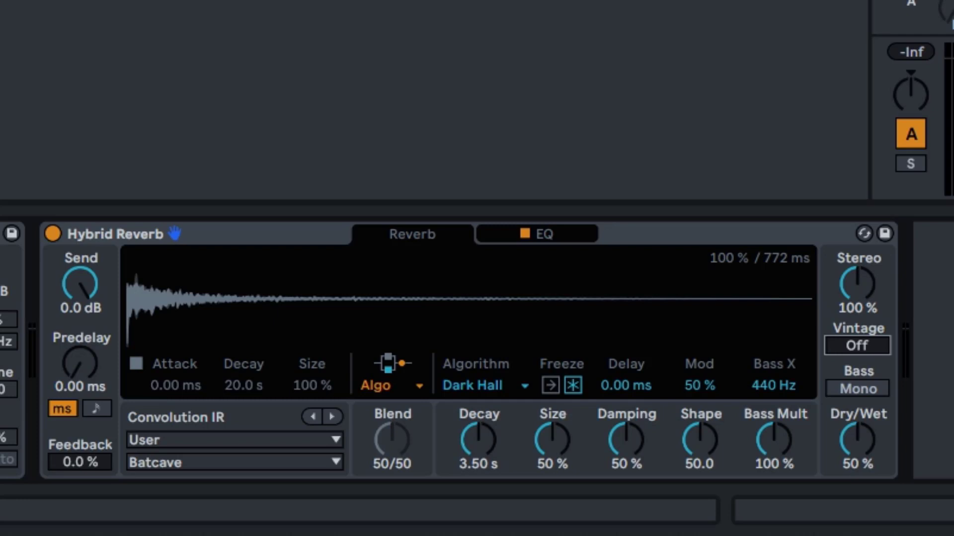
pyautogui.moveTo(857, 346); pyautogui.dragTo(858, 336)
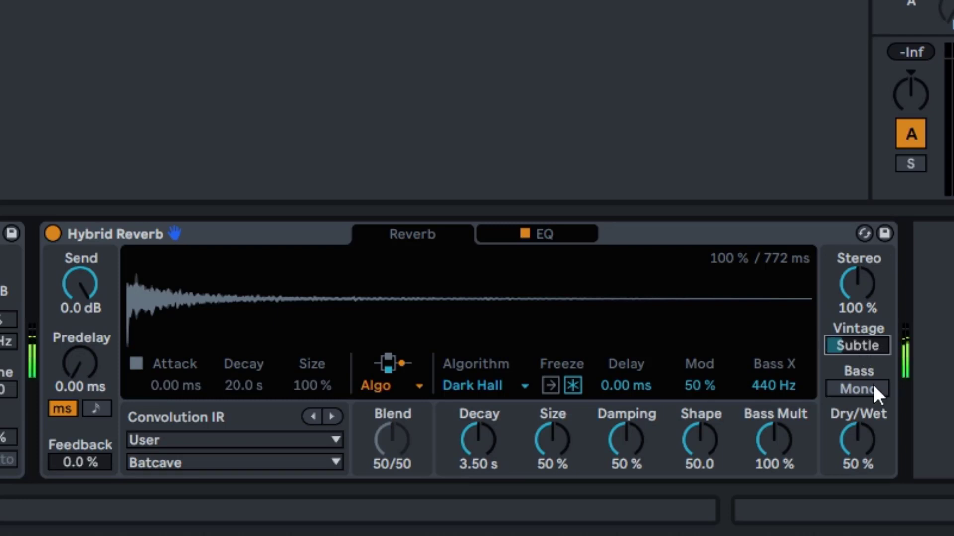
pyautogui.moveTo(861, 434); pyautogui.dragTo(861, 397)
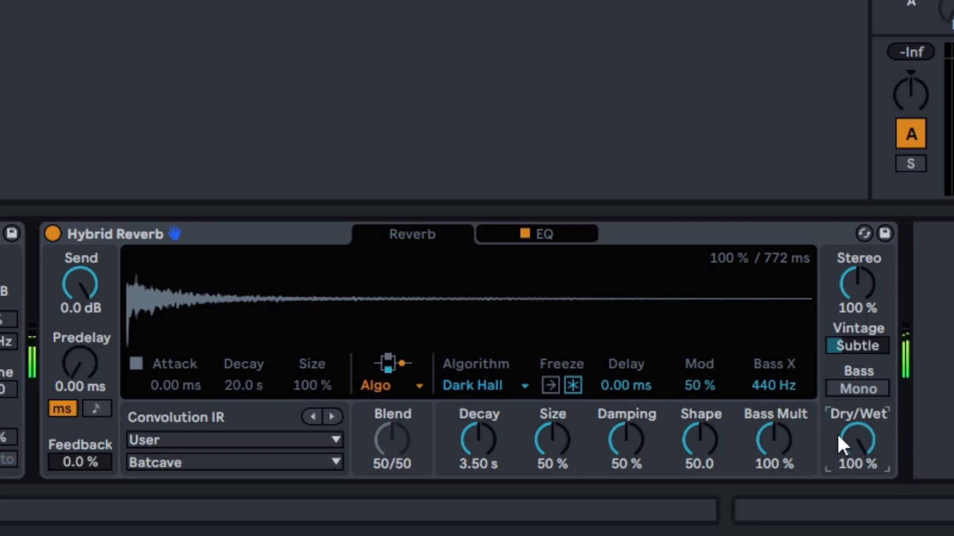
pyautogui.moveTo(478, 439)
pyautogui.mouseDown()
pyautogui.moveTo(478, 411)
pyautogui.moveTo(478, 421)
pyautogui.mouseUp()
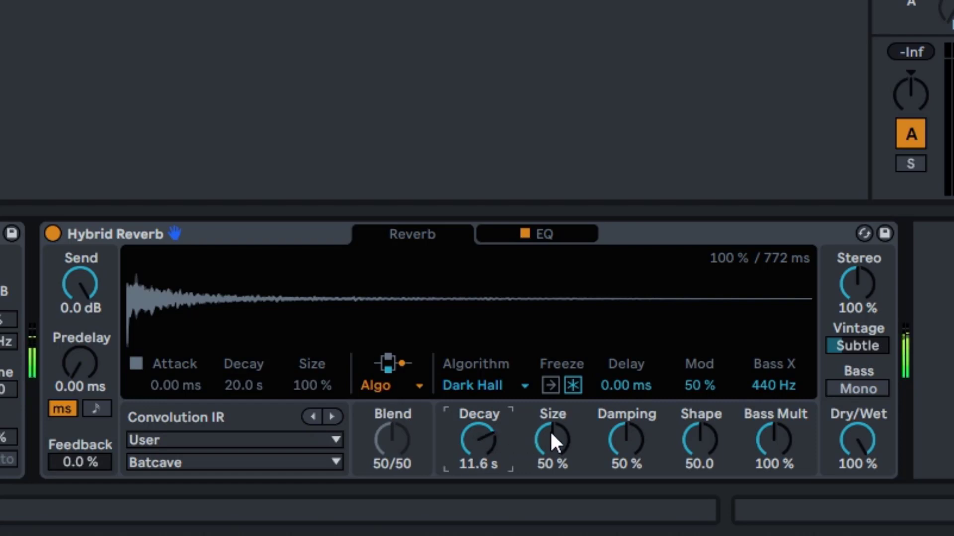
# Compare the Vintage settings Off, Old and Extreme while lowering Dry/Wet to 34%, and finish with Vintage Off and Dry/Wet at 50%
pyautogui.moveTo(860, 354); pyautogui.dragTo(861, 365)
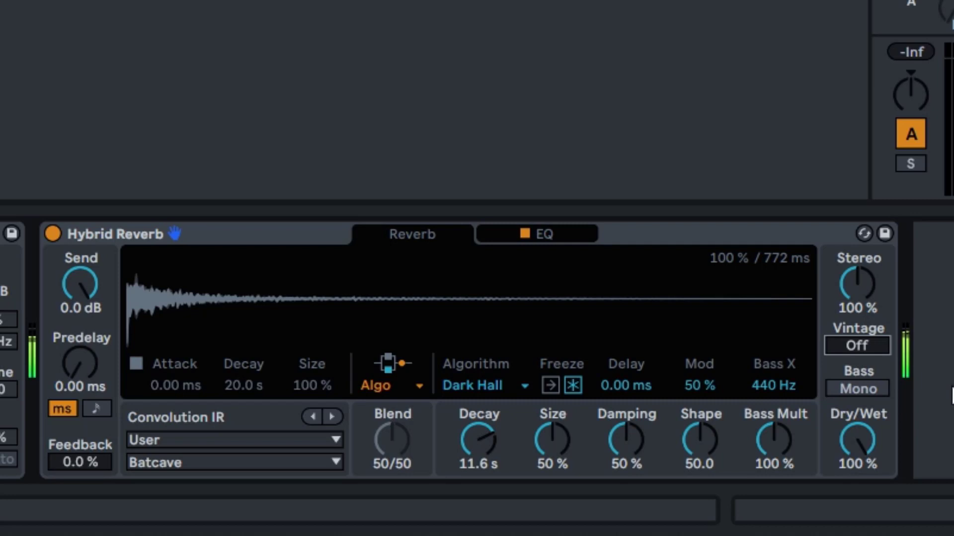
pyautogui.moveTo(883, 346); pyautogui.dragTo(868, 340)
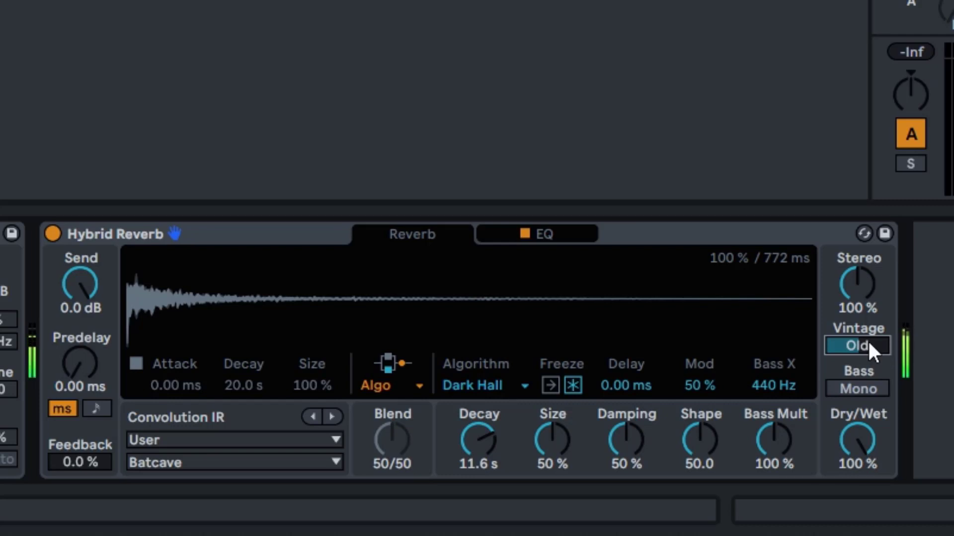
pyautogui.moveTo(868, 340); pyautogui.dragTo(866, 344)
pyautogui.click(862, 343)
pyautogui.moveTo(853, 439); pyautogui.dragTo(852, 470)
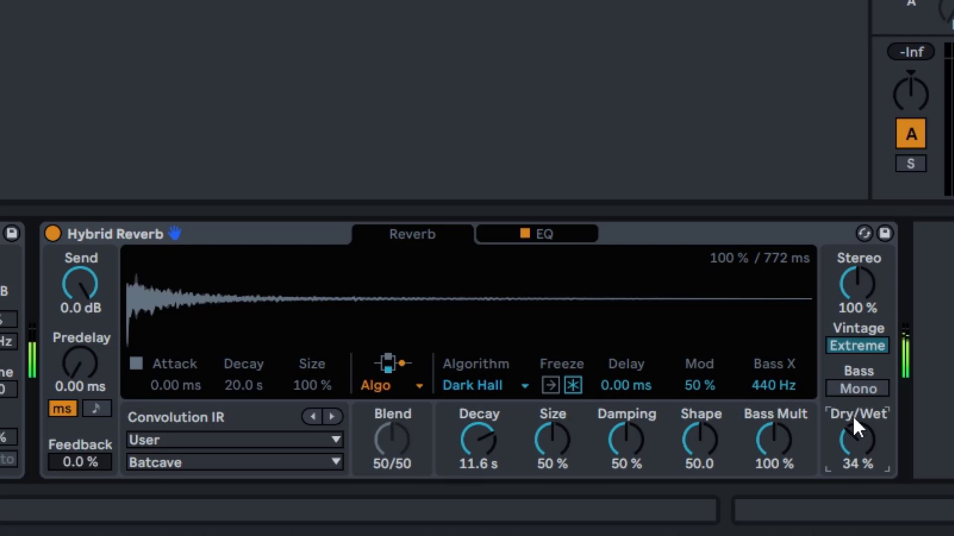
pyautogui.moveTo(857, 441); pyautogui.dragTo(857, 422)
pyautogui.click(863, 348)
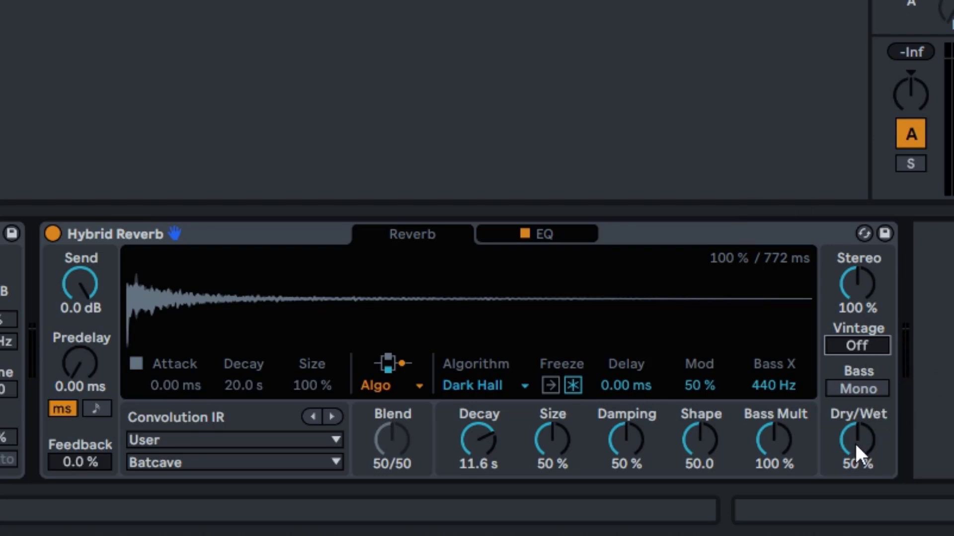
# Compare Dry/Wet at 0% and 100%, restore it to 50%, and toggle Bass Mono on and off
pyautogui.moveTo(851, 433); pyautogui.dragTo(852, 477)
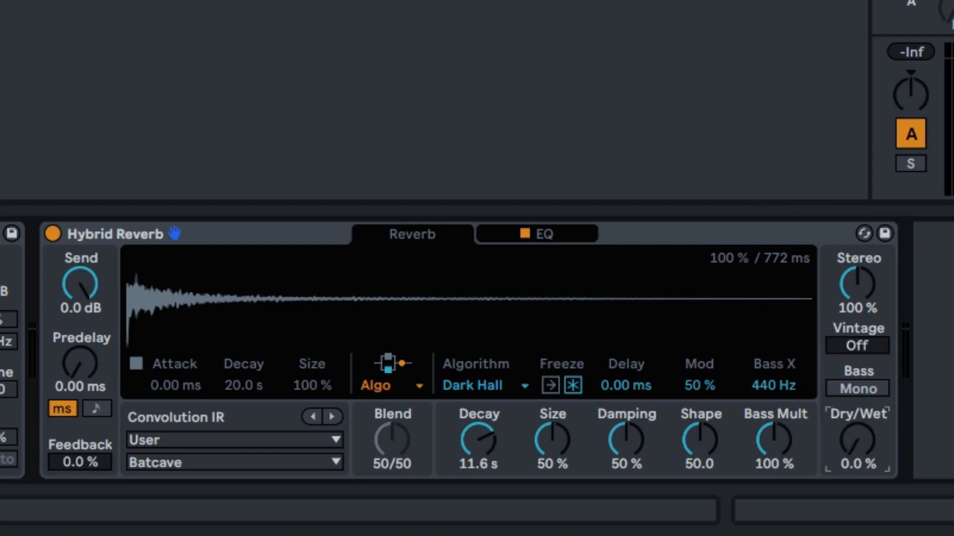
pyautogui.moveTo(857, 440); pyautogui.dragTo(857, 377)
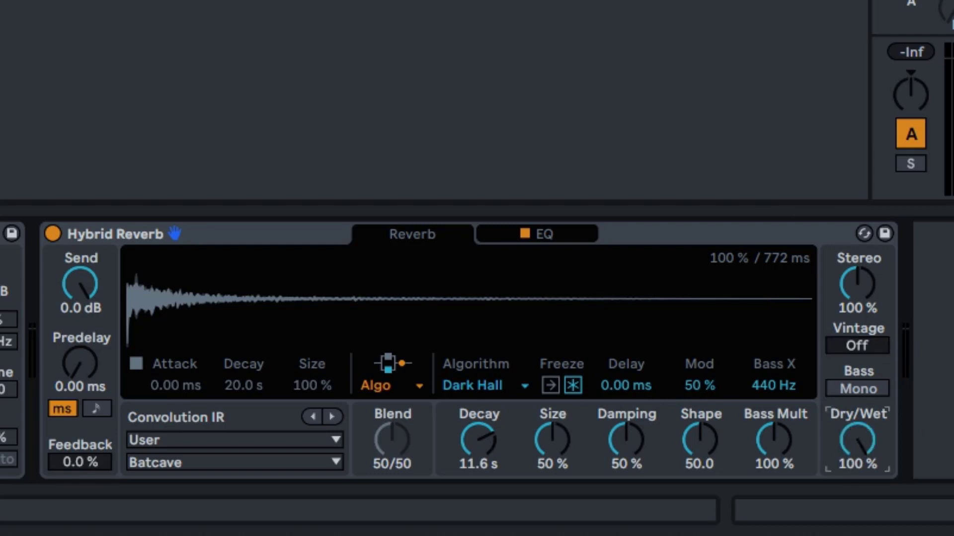
pyautogui.doubleClick(858, 441)
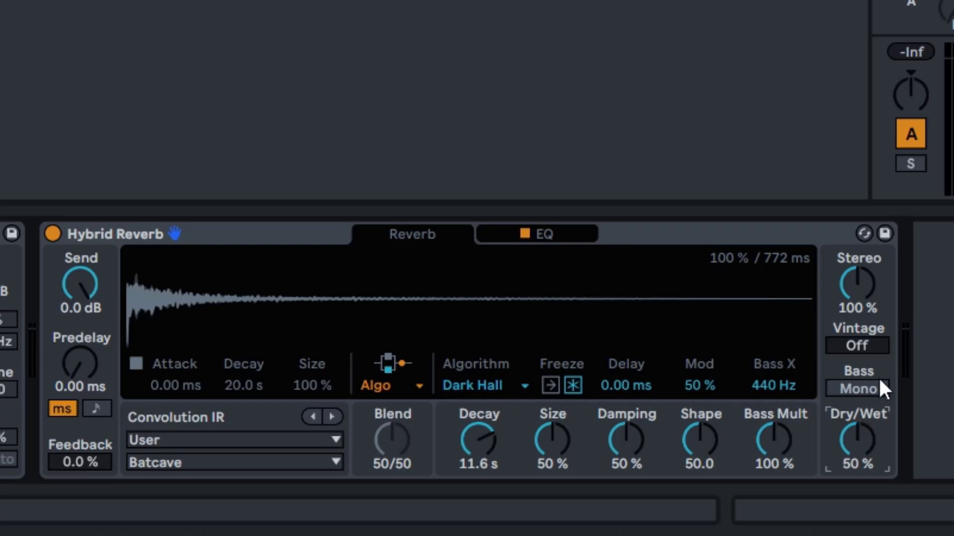
pyautogui.click(849, 389)
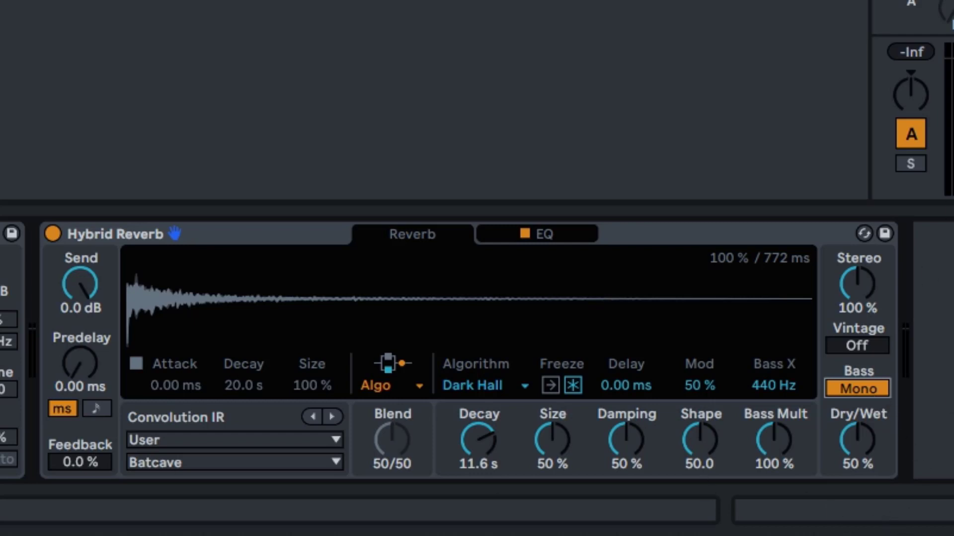
pyautogui.click(862, 395)
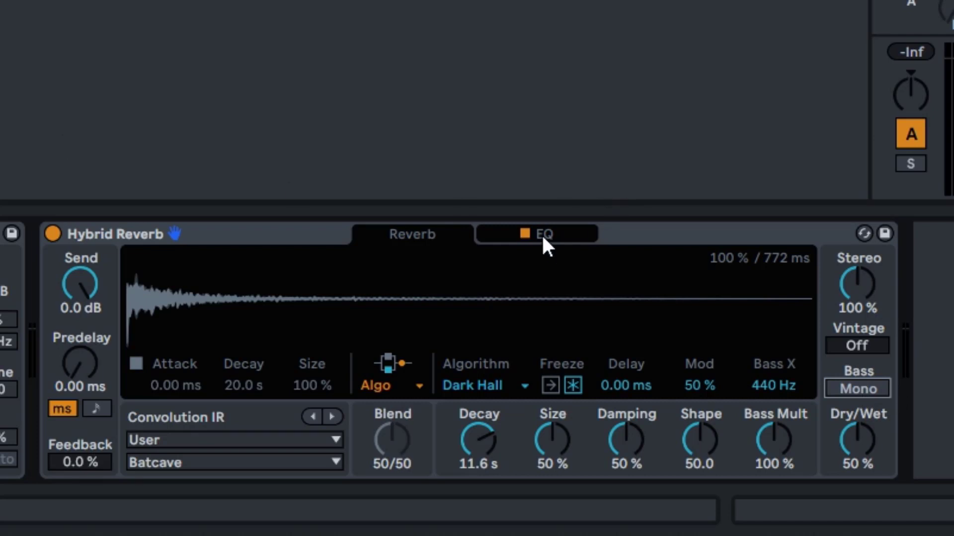
# In the reverb's EQ, try band 1 as a 24 dB low cut at 74.1 Hz and change it to a low shelf at 93.8 Hz, -2.9 dB
pyautogui.click(559, 233)
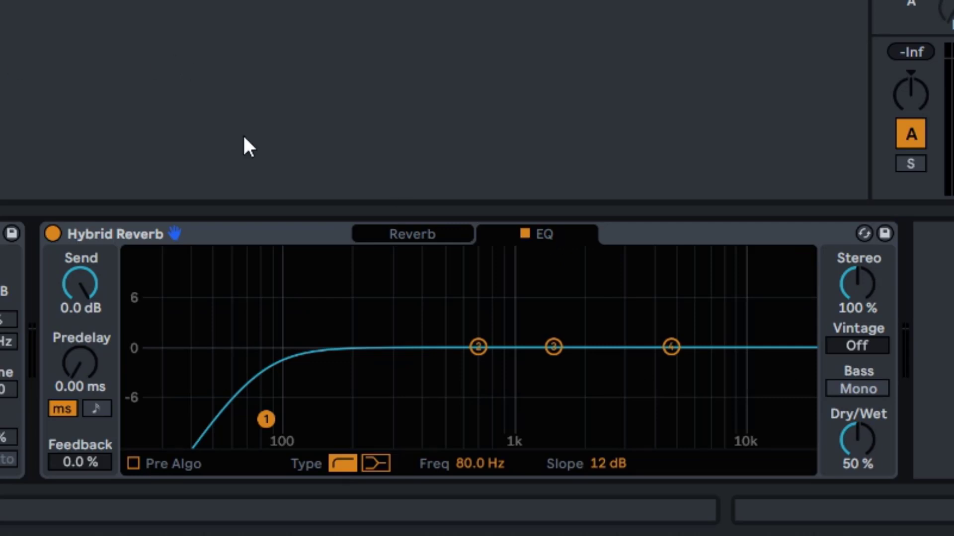
pyautogui.moveTo(272, 420); pyautogui.dragTo(248, 361)
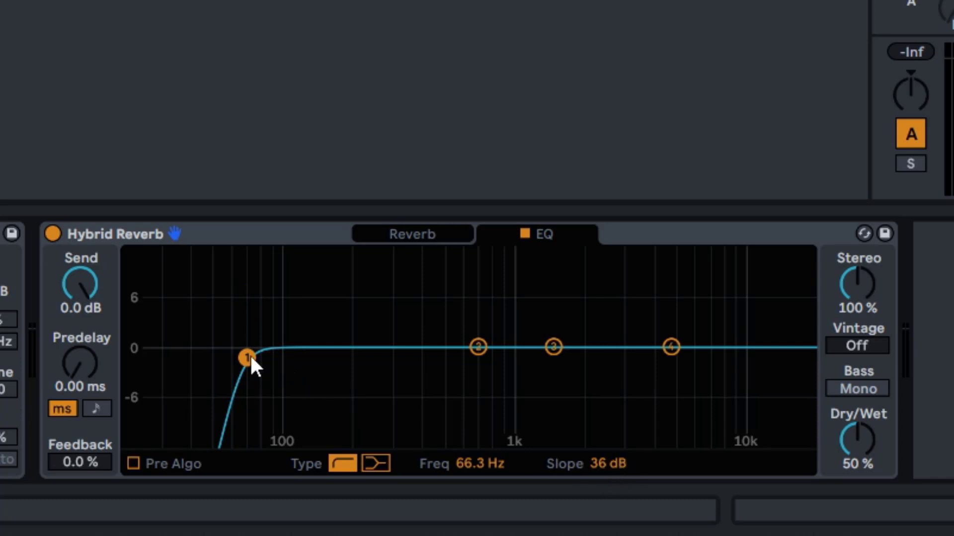
pyautogui.moveTo(248, 358); pyautogui.dragTo(258, 378)
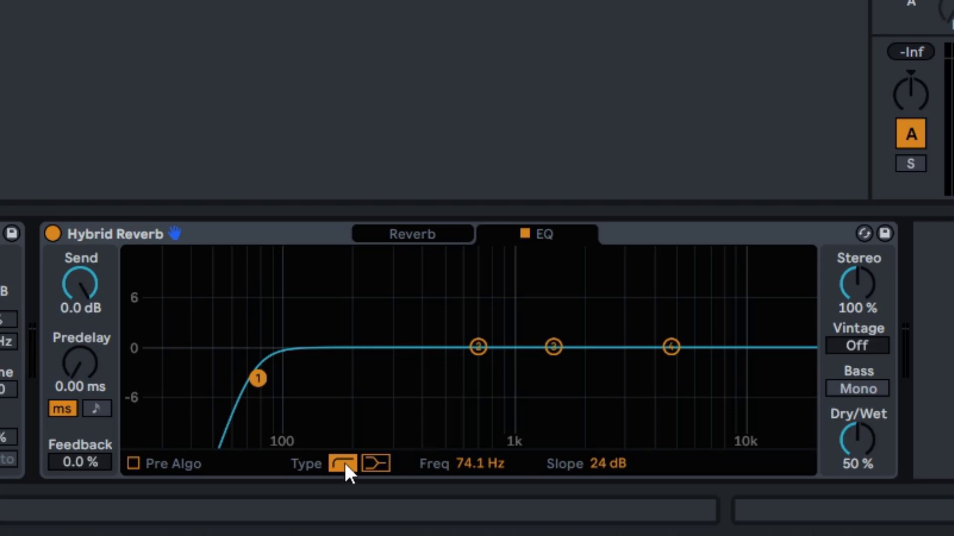
pyautogui.click(375, 464)
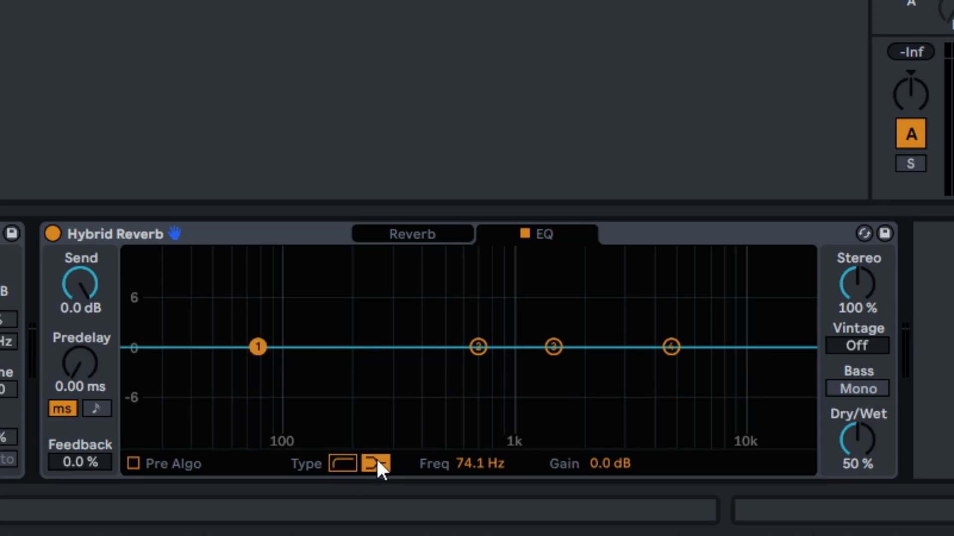
pyautogui.moveTo(249, 343); pyautogui.dragTo(282, 370)
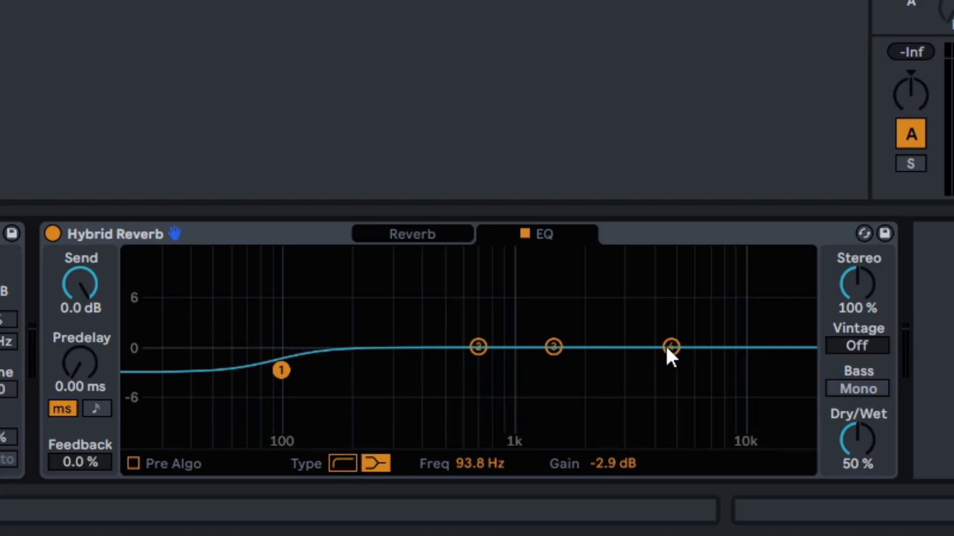
# Try EQ band 4 as a 4.9 dB high shelf at 4.70 kHz and change it to a 24 dB high cut at 7.14 kHz
pyautogui.moveTo(666, 347); pyautogui.dragTo(666, 310)
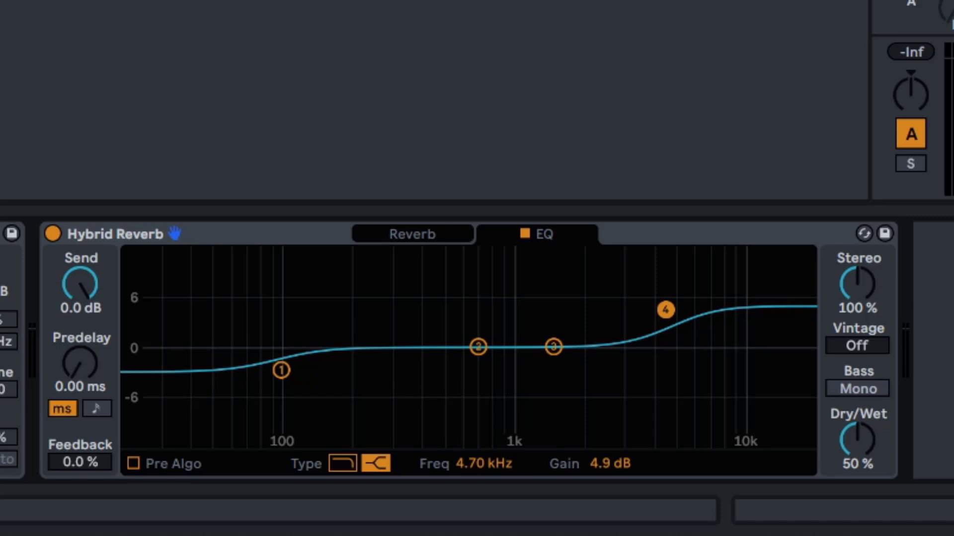
pyautogui.moveTo(670, 359); pyautogui.dragTo(707, 378)
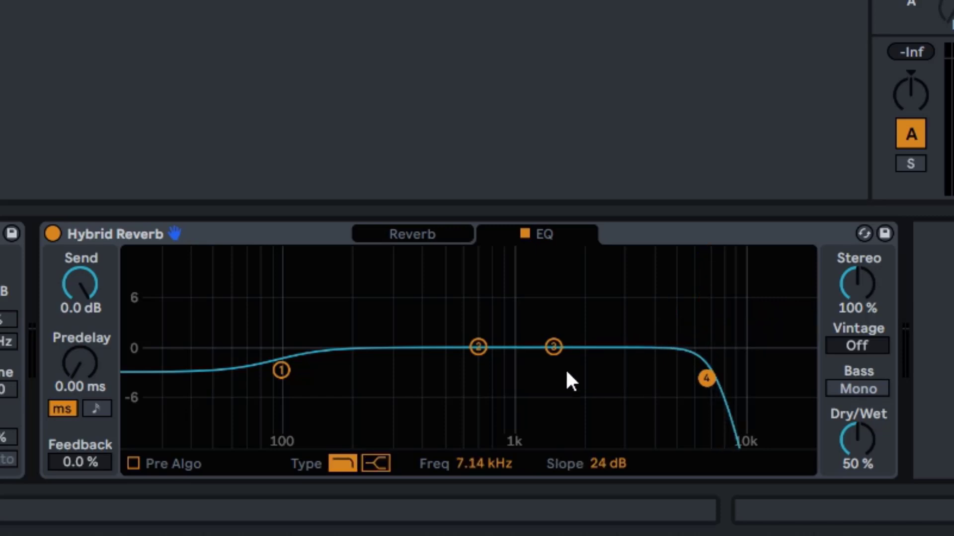
# Boost EQ band 2 by 5.8 dB at 598 Hz and band 3 by 4.4 dB at 2.34 kHz with a Q of 1.93
pyautogui.click(483, 347)
pyautogui.moveTo(455, 350); pyautogui.dragTo(486, 310)
pyautogui.moveTo(554, 347); pyautogui.dragTo(597, 314)
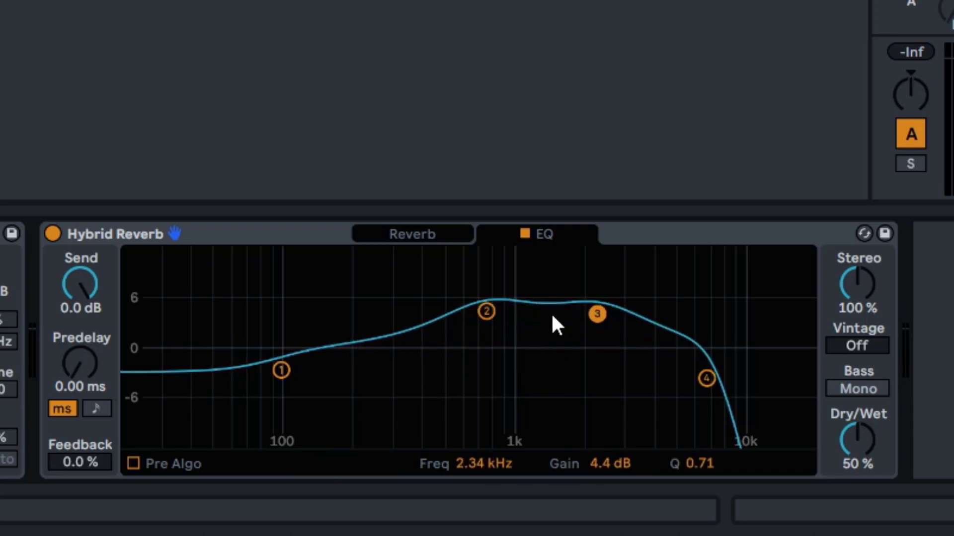
pyautogui.moveTo(493, 319); pyautogui.dragTo(455, 310)
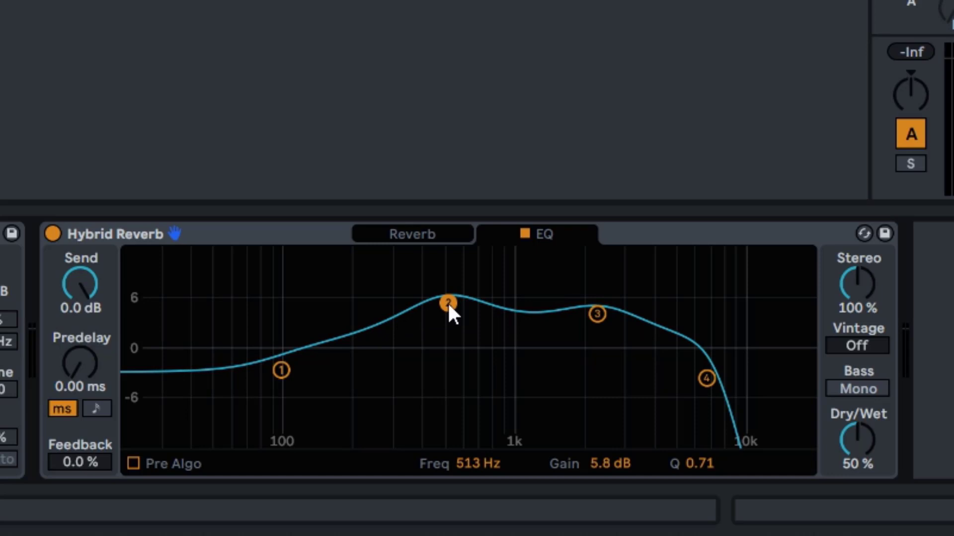
pyautogui.click(706, 379)
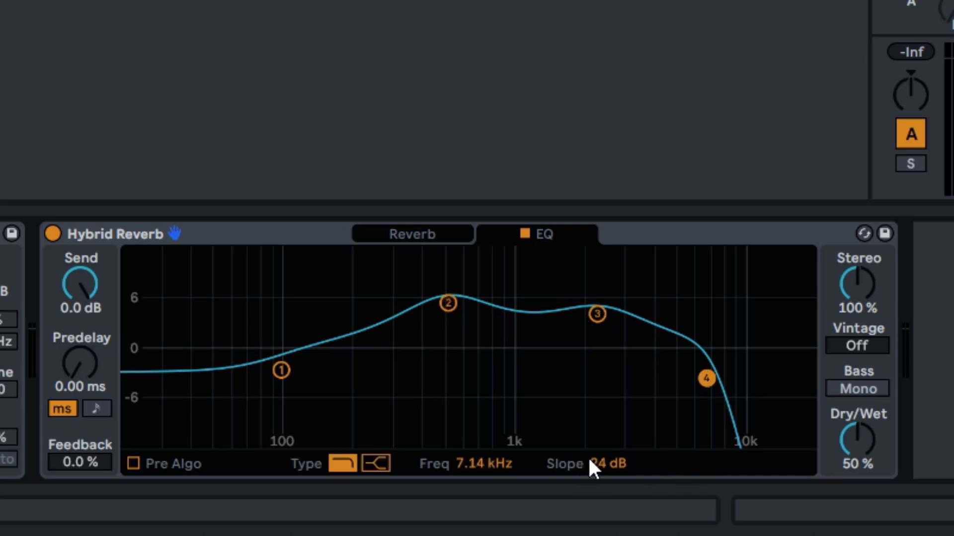
pyautogui.click(598, 315)
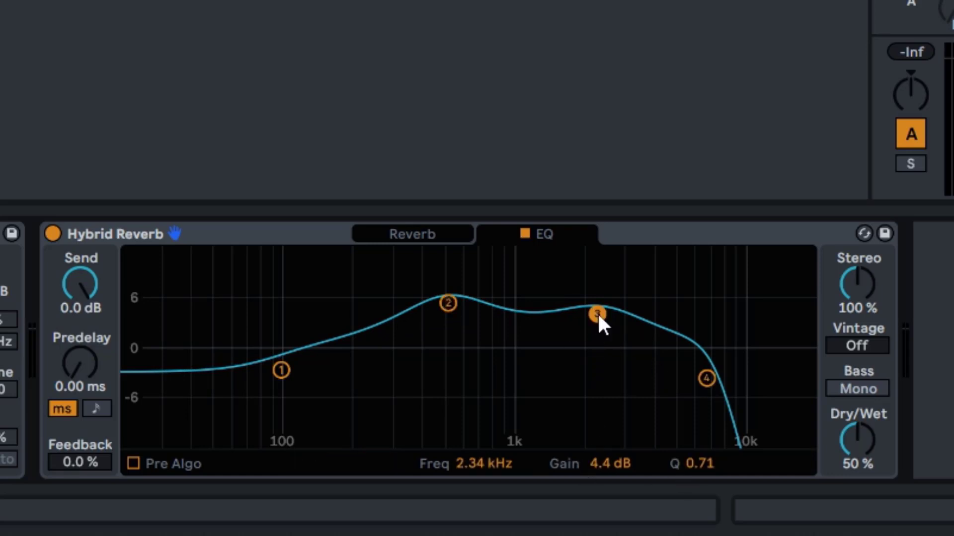
pyautogui.moveTo(702, 457); pyautogui.dragTo(529, 326)
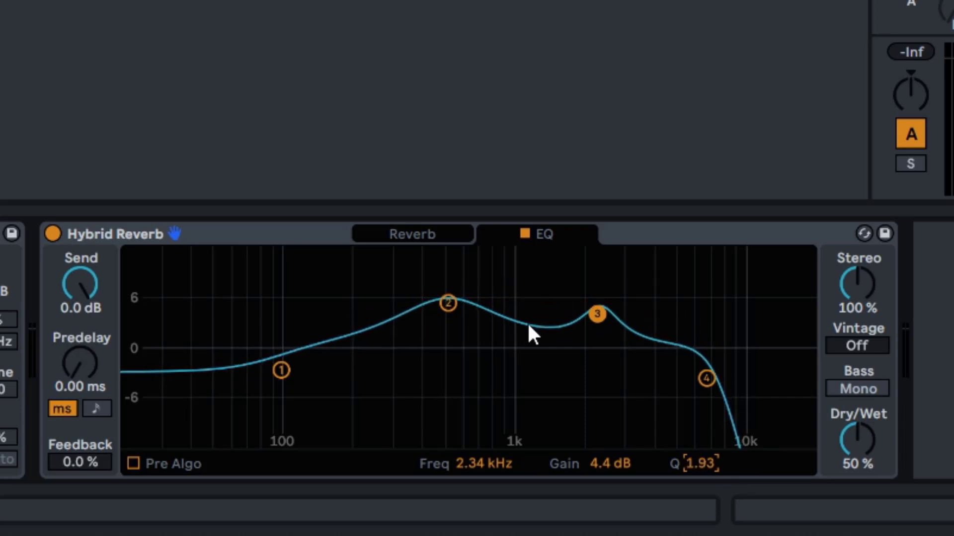
pyautogui.moveTo(439, 301); pyautogui.dragTo(454, 302)
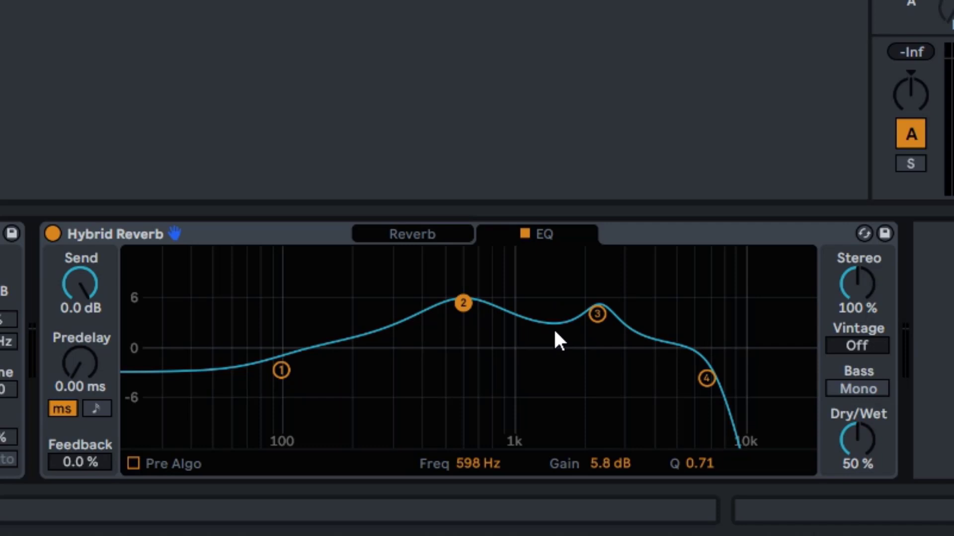
# During playback, raise the frequency of EQ band 3, set band 4 to 9.83 kHz with a 36 dB slope, and band 2 to 1.82 kHz, 6.2 dB
pyautogui.press('space')
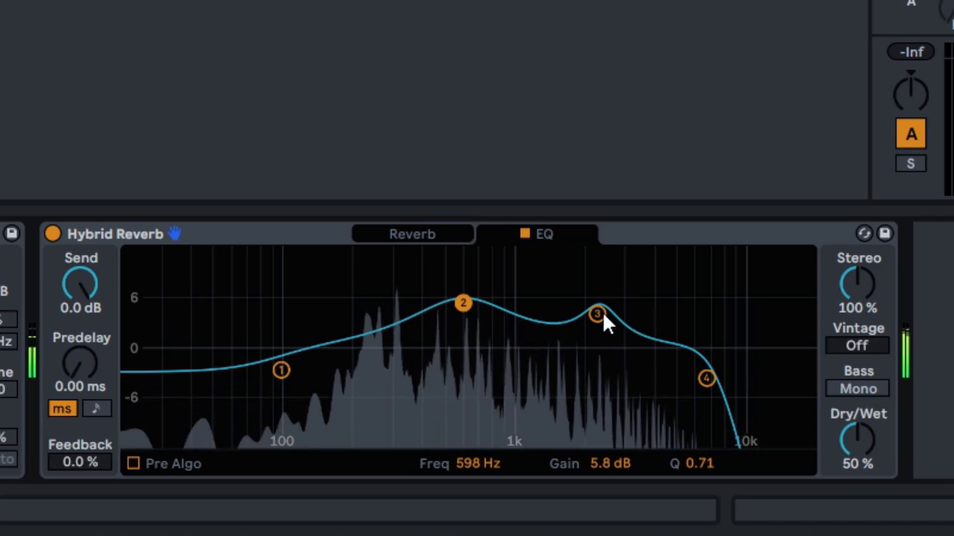
pyautogui.moveTo(598, 314); pyautogui.dragTo(651, 300)
pyautogui.moveTo(705, 380); pyautogui.dragTo(738, 357)
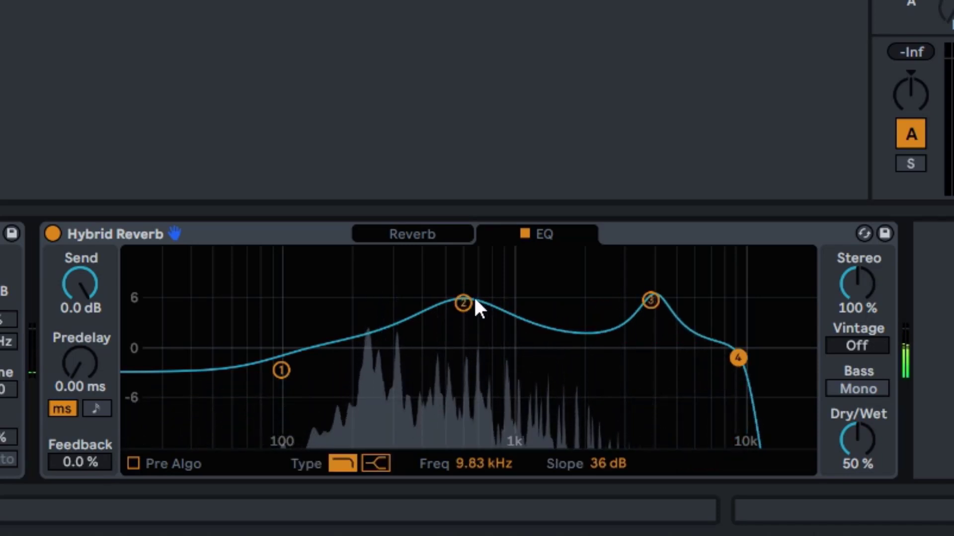
pyautogui.moveTo(466, 284); pyautogui.dragTo(603, 293)
pyautogui.moveTo(465, 303); pyautogui.dragTo(572, 300)
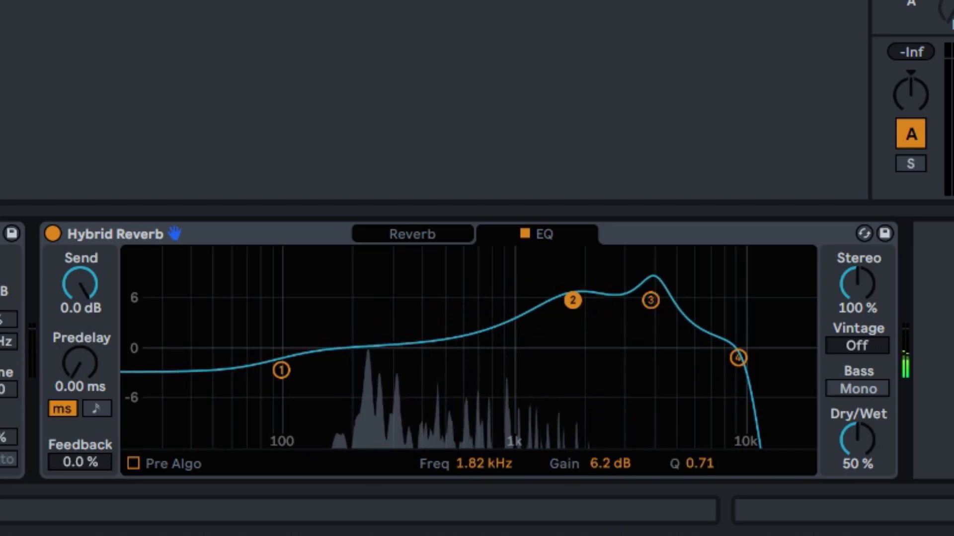
# Change EQ band 1 to a low cut at 453 Hz with a 36 dB slope
pyautogui.moveTo(281, 370); pyautogui.dragTo(396, 339)
pyautogui.click(343, 463)
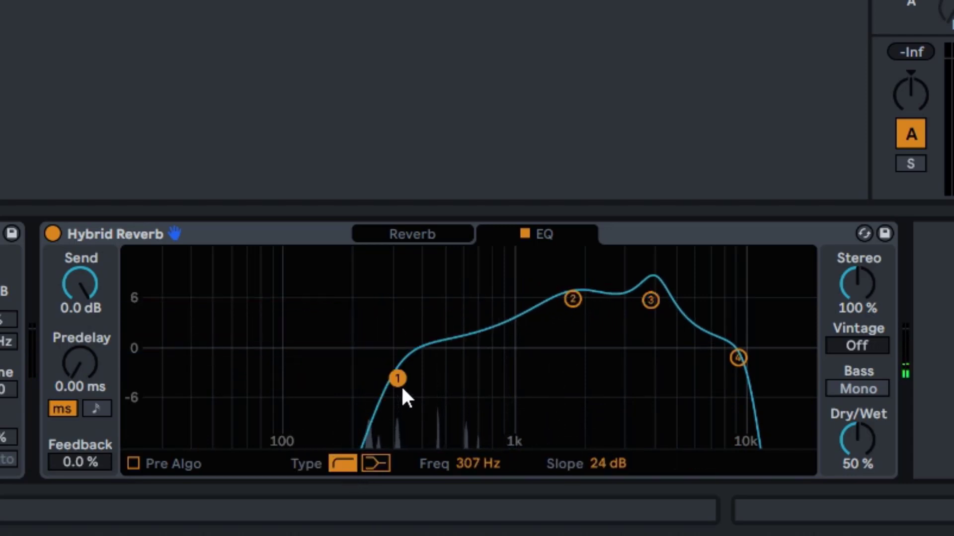
pyautogui.moveTo(399, 382); pyautogui.dragTo(436, 358)
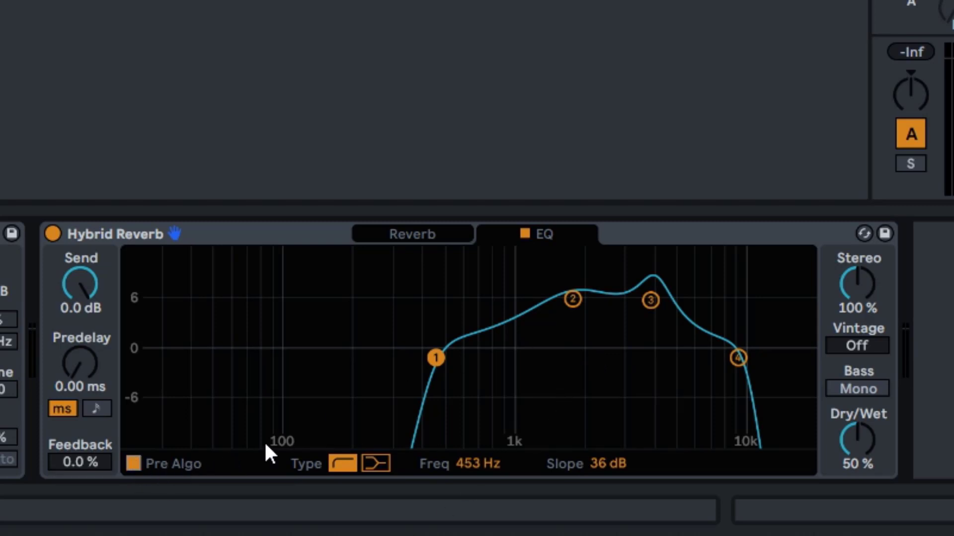
# Check the EQ's place in the Reverb routing diagram and compare Pre Algo off and on during playback
pyautogui.click(446, 236)
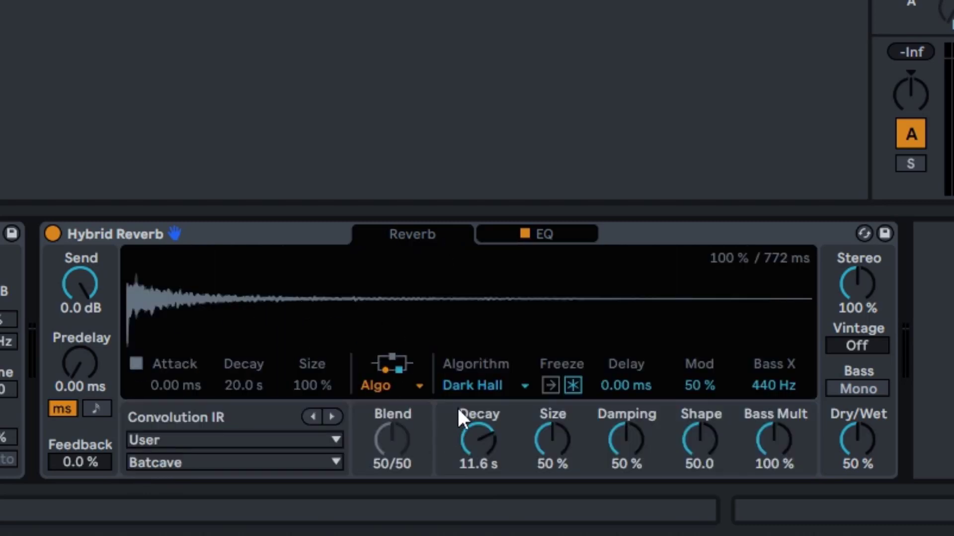
pyautogui.click(556, 233)
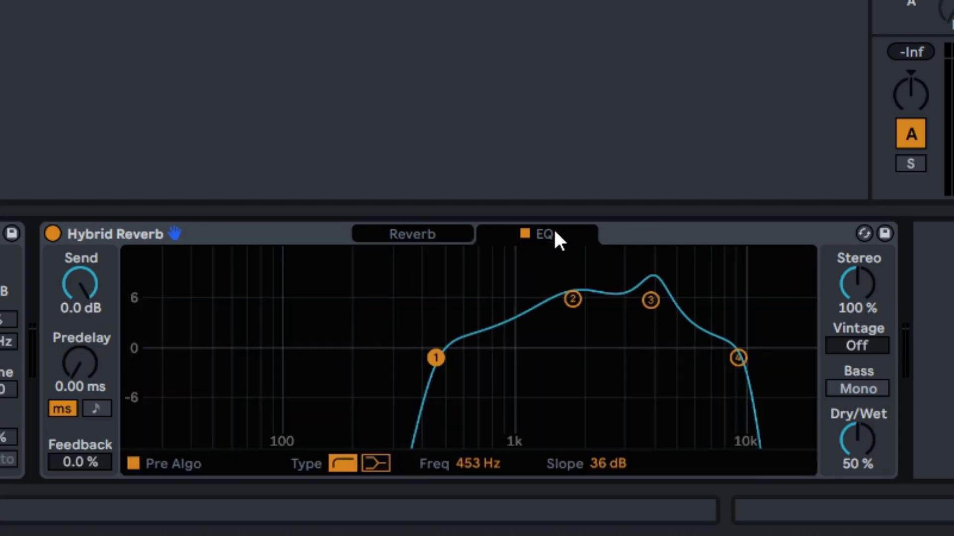
pyautogui.click(432, 237)
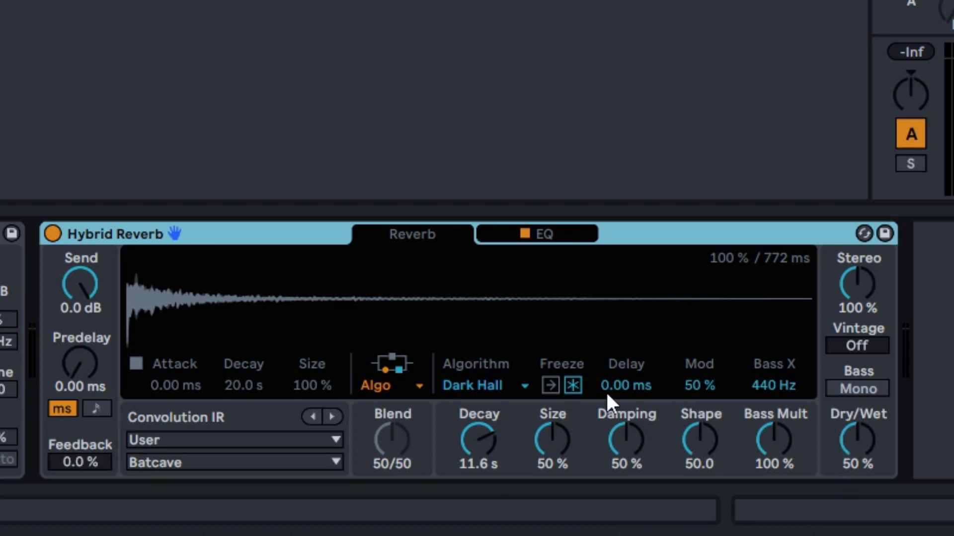
pyautogui.click(568, 238)
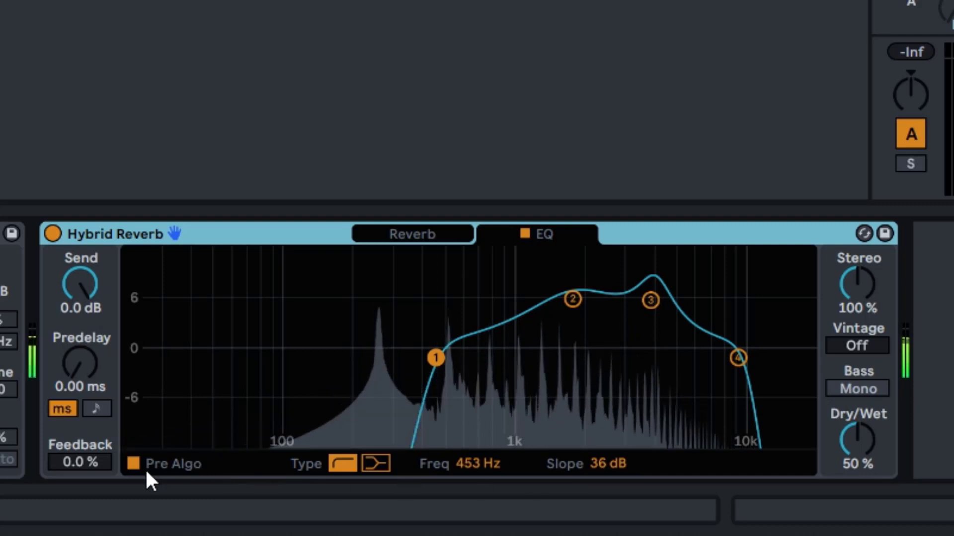
pyautogui.click(132, 464)
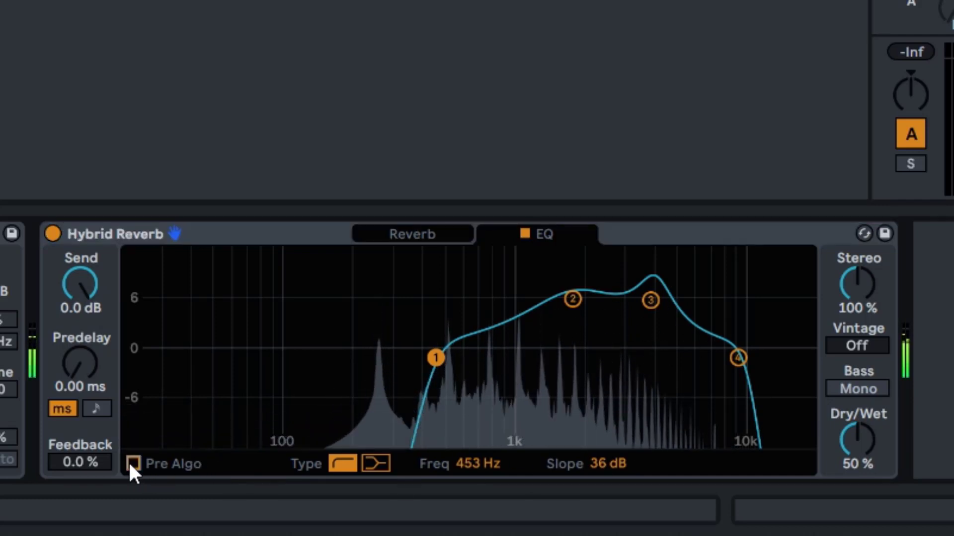
pyautogui.click(131, 464)
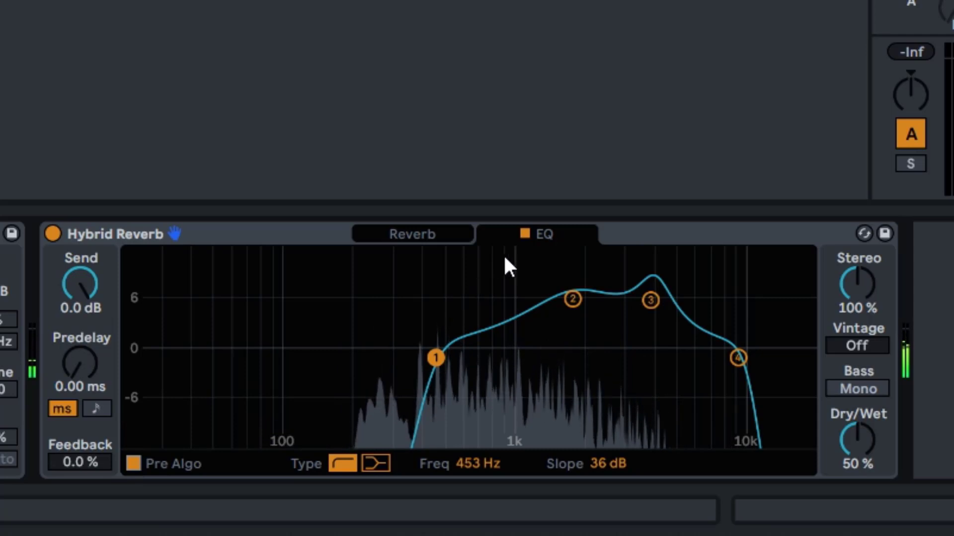
# Turn off the reverb's EQ and choose Dark Hall as the algorithm
pyautogui.click(529, 236)
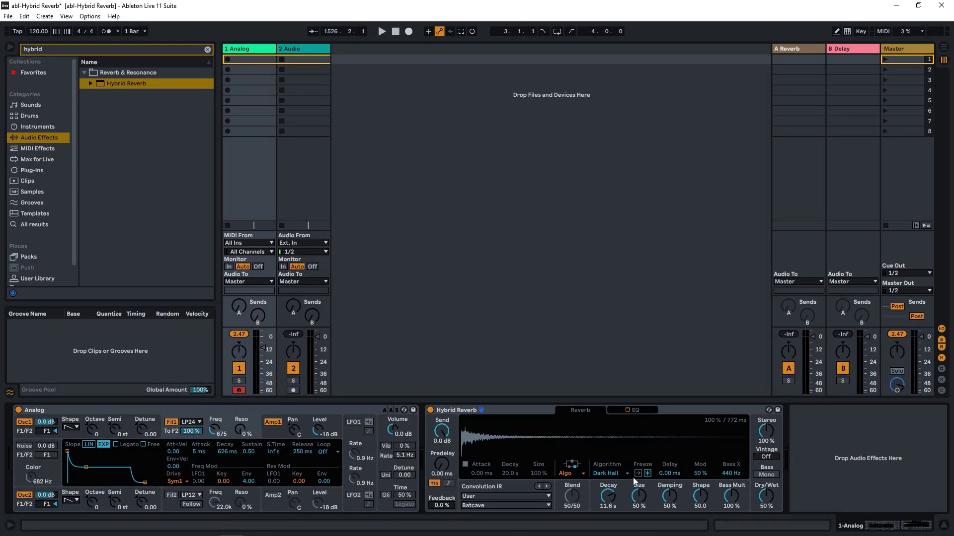
pyautogui.click(619, 475)
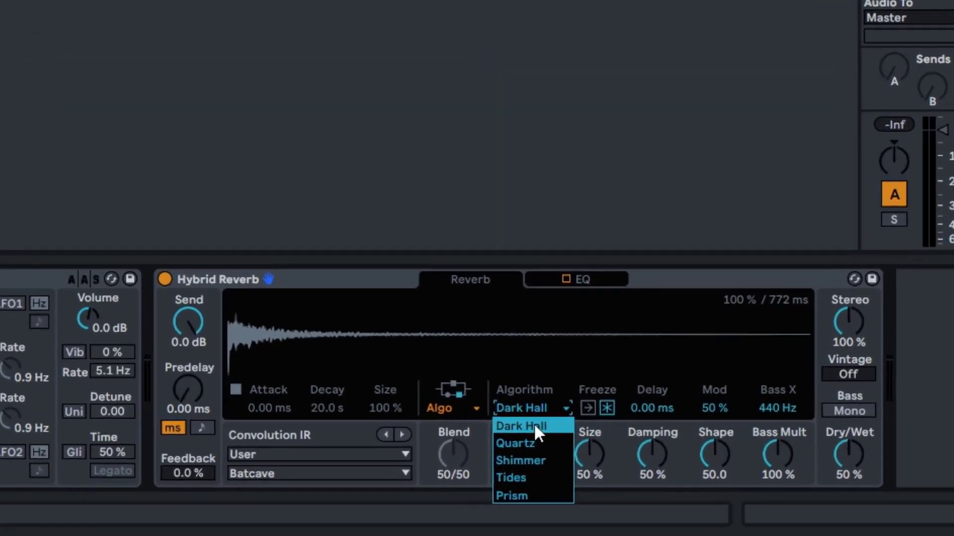
pyautogui.click(613, 484)
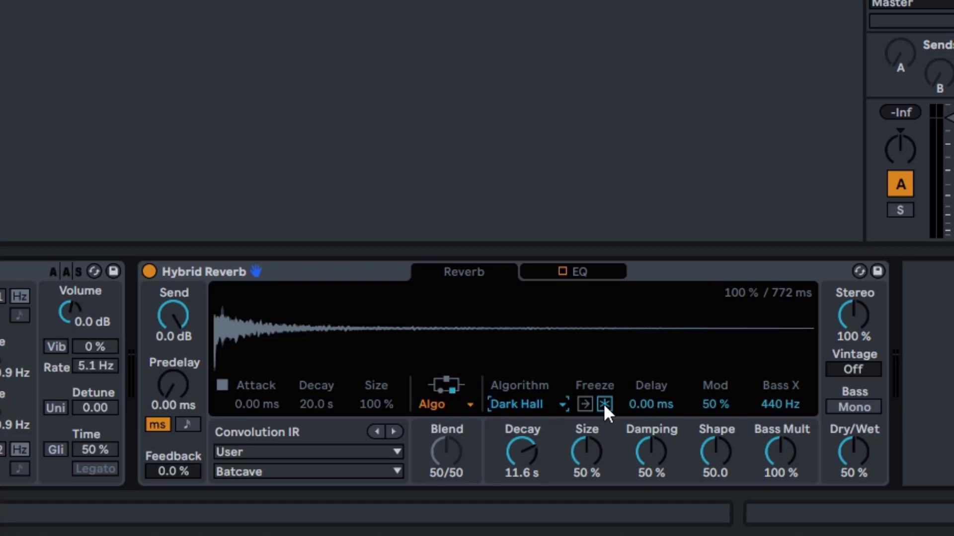
# In Serial routing, set Predelay to 5.07 ms and the algorithm's Delay to 1.00 s during playback
pyautogui.click(438, 406)
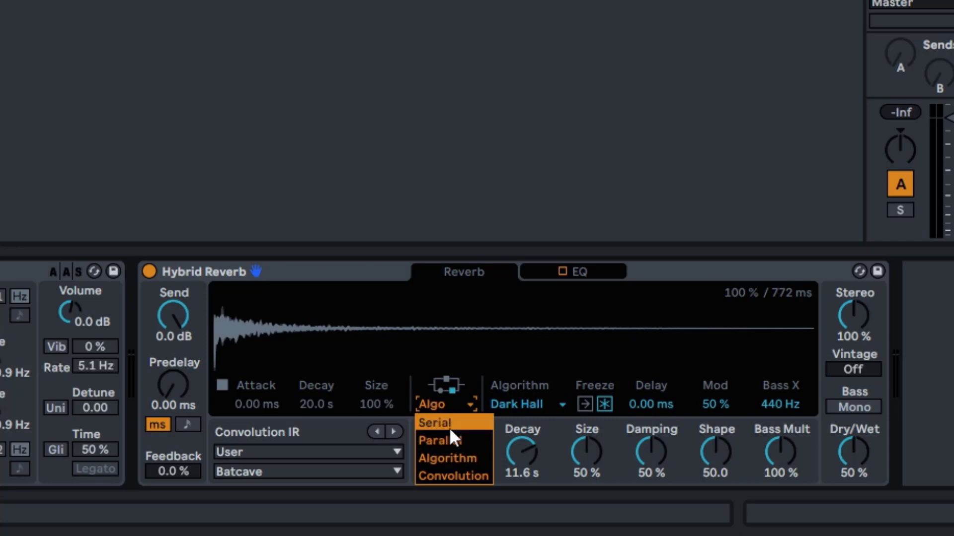
pyautogui.click(444, 426)
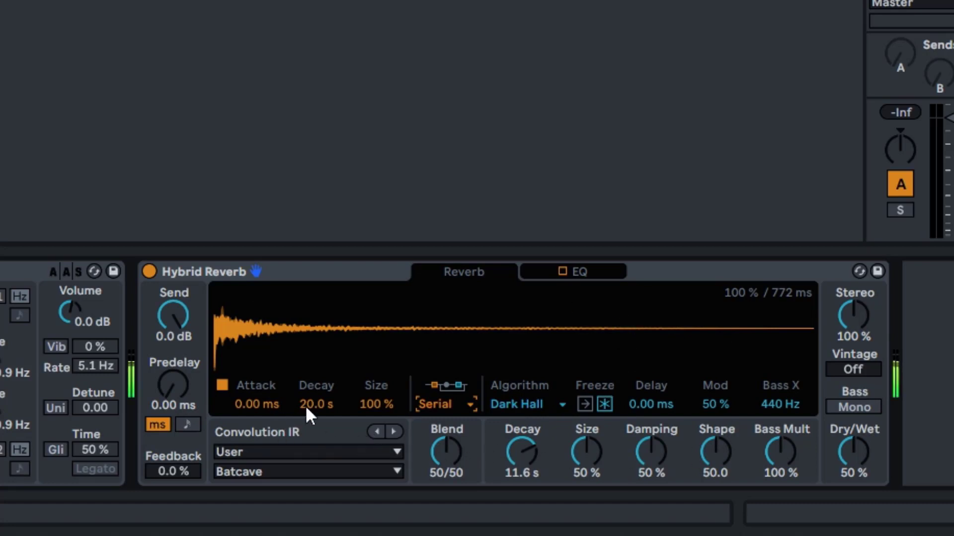
pyautogui.click(190, 386)
pyautogui.moveTo(178, 386); pyautogui.dragTo(178, 367)
pyautogui.moveTo(650, 403); pyautogui.dragTo(650, 345)
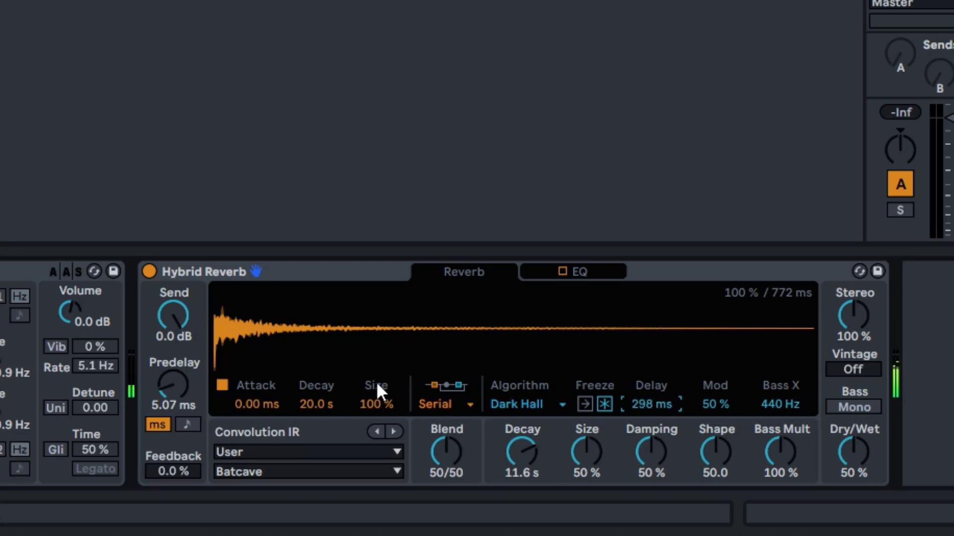
pyautogui.moveTo(649, 411); pyautogui.dragTo(648, 360)
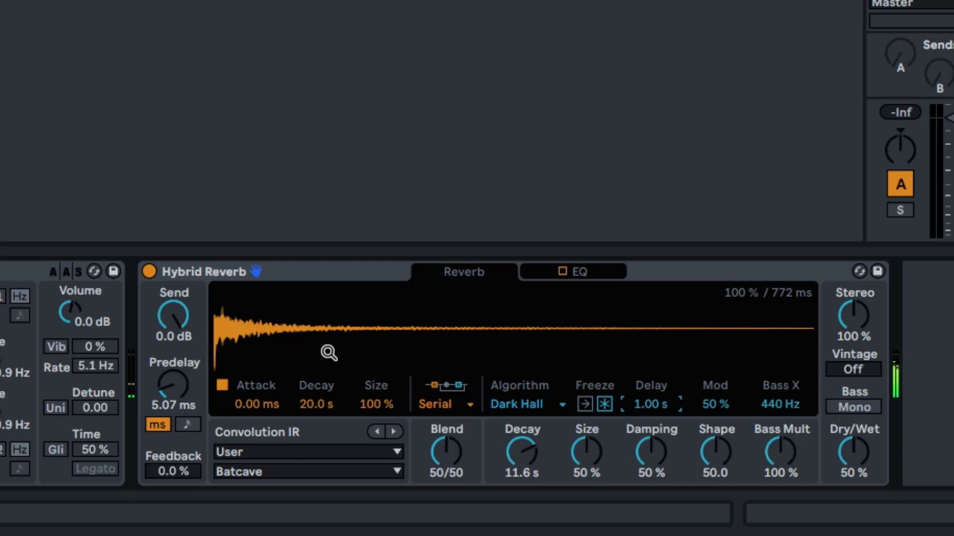
# Reset Predelay and the algorithm's Delay to 0.00 ms and shorten the algorithm's Decay to 10.3 s
pyautogui.doubleClick(175, 380)
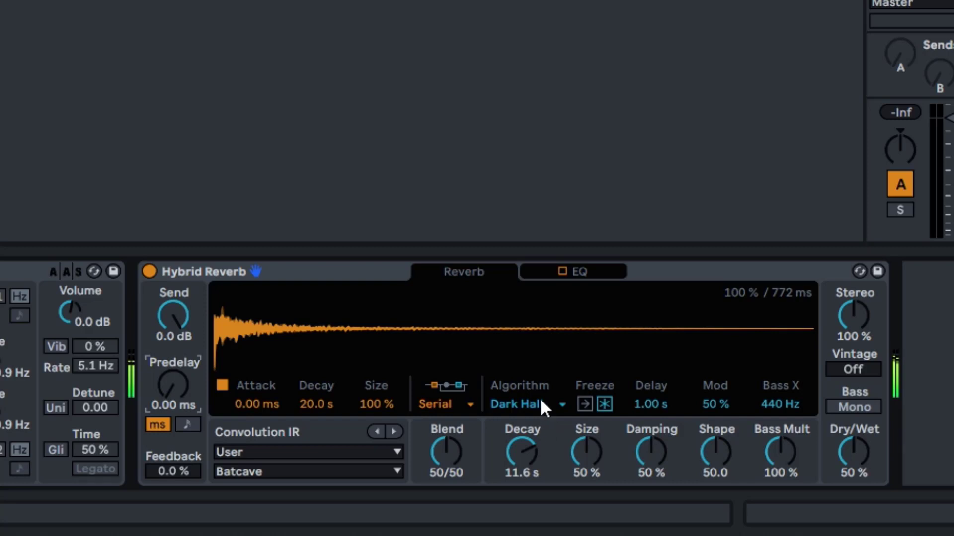
pyautogui.doubleClick(641, 400)
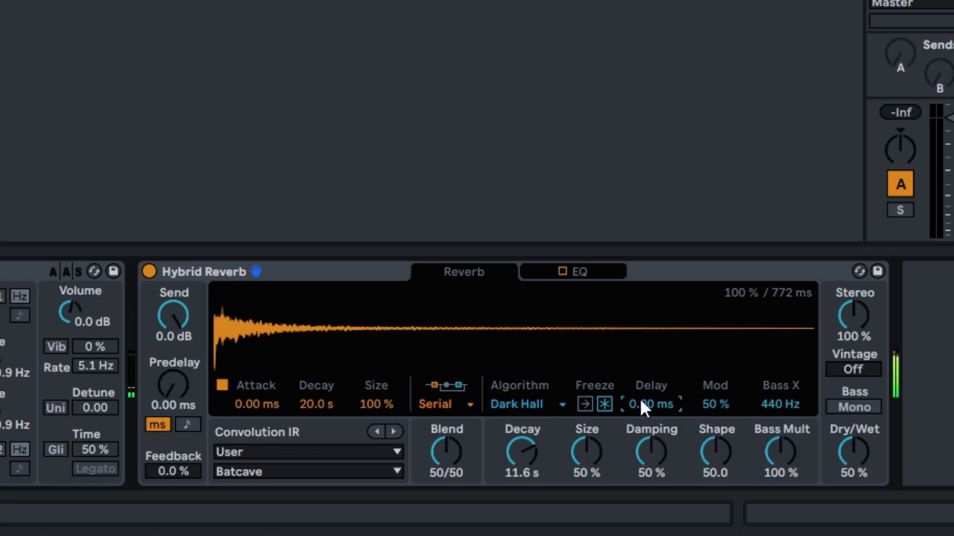
pyautogui.doubleClick(527, 445)
# With Algorithm routing at 100 % wet, sweep Dark Hall's Mod amount up and down to 0.0 %, and reset it to 50 %
pyautogui.click(741, 396)
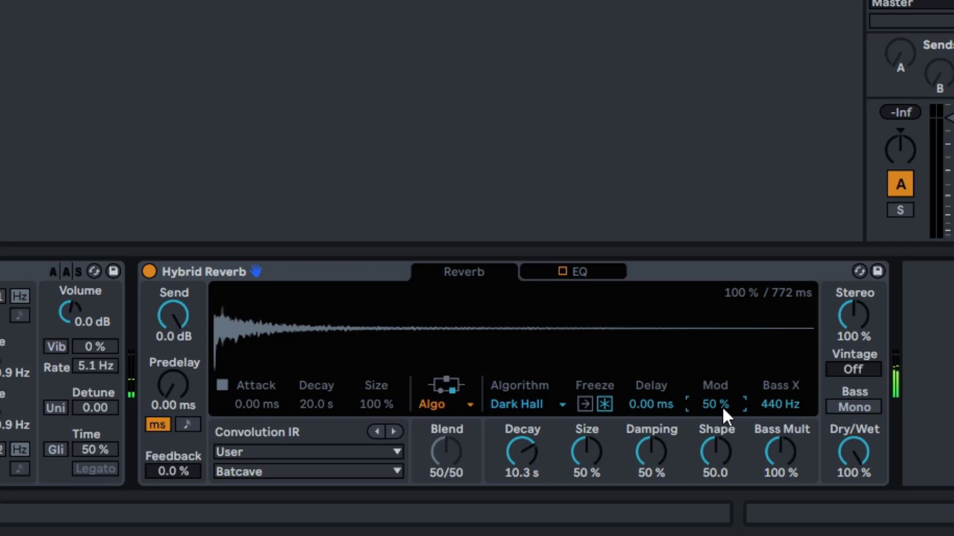
pyautogui.moveTo(715, 404); pyautogui.dragTo(715, 477)
pyautogui.moveTo(723, 403); pyautogui.dragTo(722, 352)
pyautogui.moveTo(715, 404); pyautogui.dragTo(715, 497)
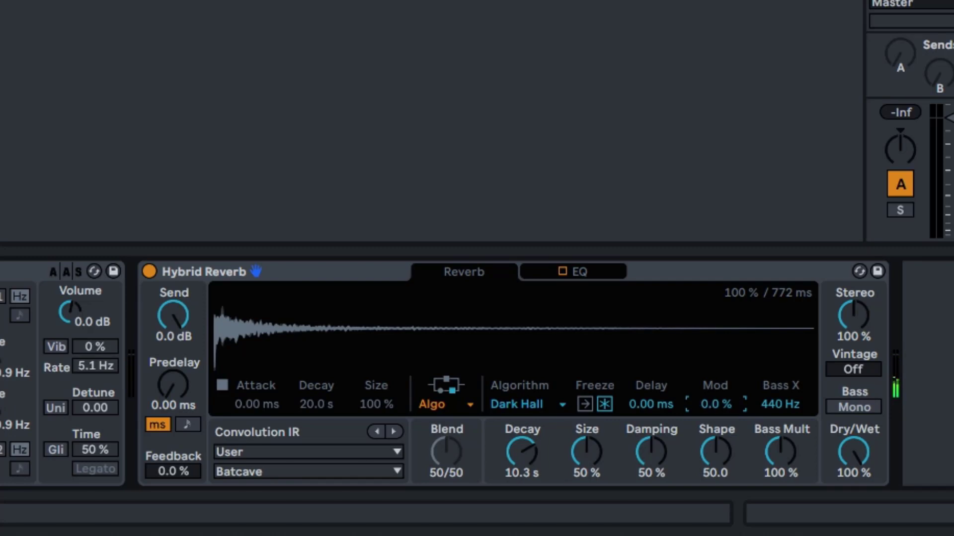
pyautogui.doubleClick(722, 401)
# Sweep Dark Hall's Shape from 0.00 upward and back down during playback, and reset it to 50.0
pyautogui.moveTo(720, 437); pyautogui.dragTo(720, 485)
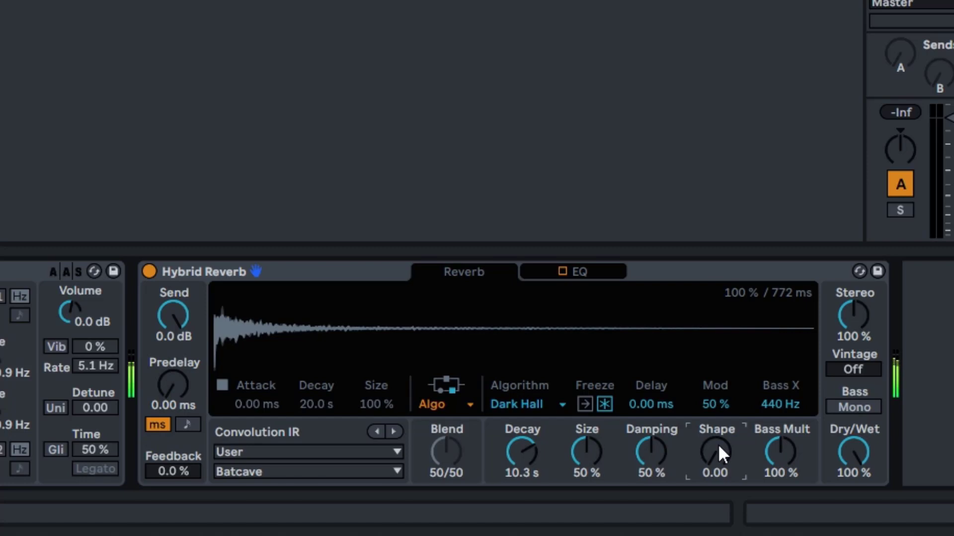
pyautogui.moveTo(717, 445); pyautogui.dragTo(717, 422)
pyautogui.doubleClick(714, 444)
pyautogui.moveTo(714, 444); pyautogui.dragTo(714, 492)
pyautogui.moveTo(721, 448); pyautogui.dragTo(721, 392)
pyautogui.doubleClick(722, 449)
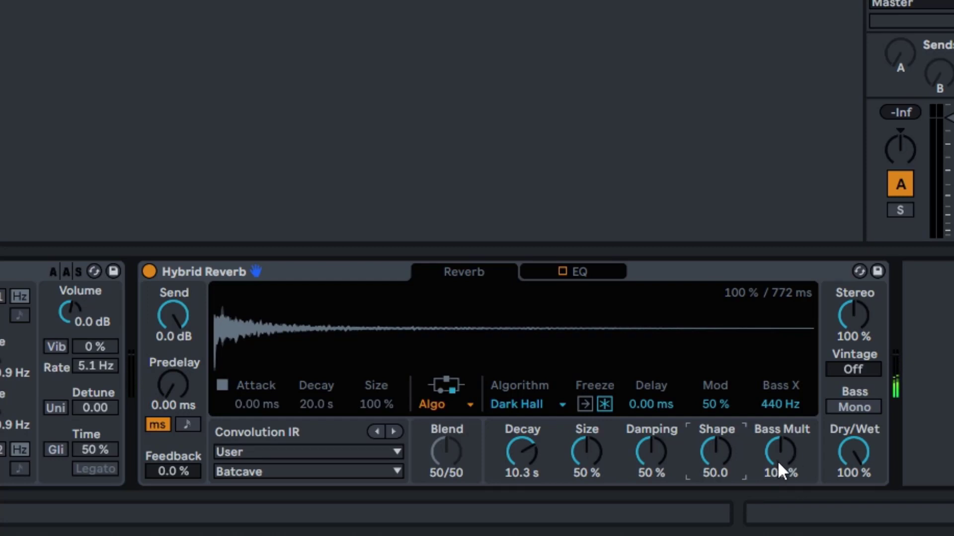
# Audition Dark Hall's Bass Mult at 400 % and 25 %, and sweep it up and down to 34 %
pyautogui.moveTo(797, 448); pyautogui.dragTo(797, 417)
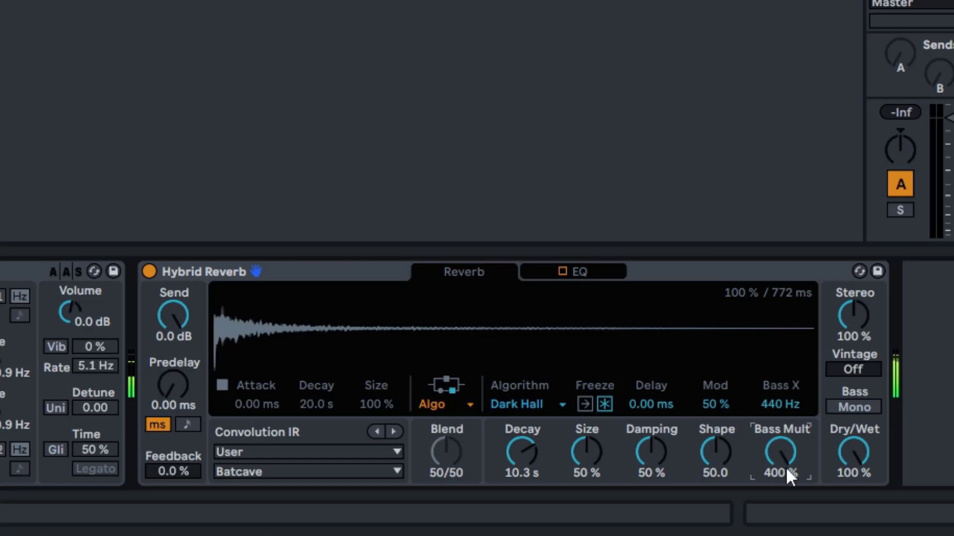
pyautogui.write('25')
pyautogui.press('Return')
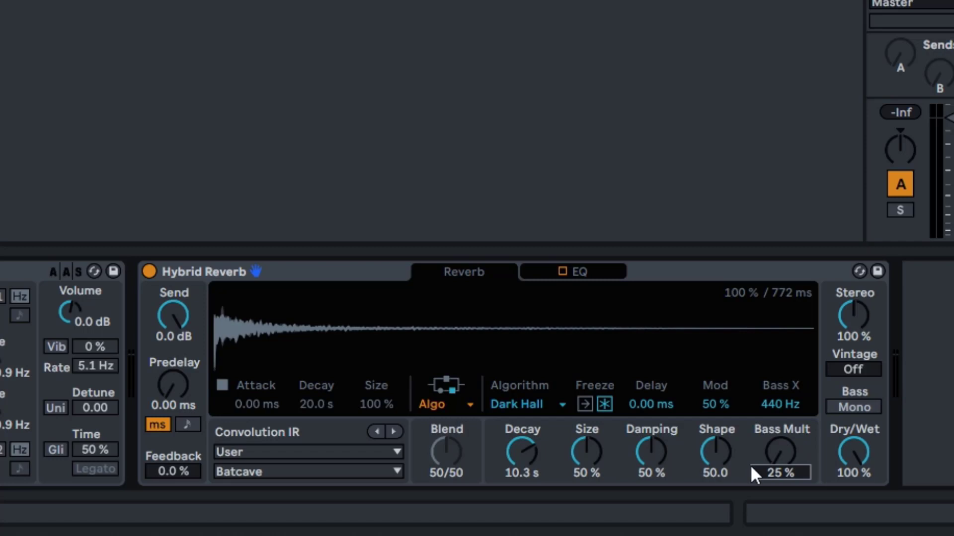
pyautogui.moveTo(783, 446); pyautogui.dragTo(780, 487)
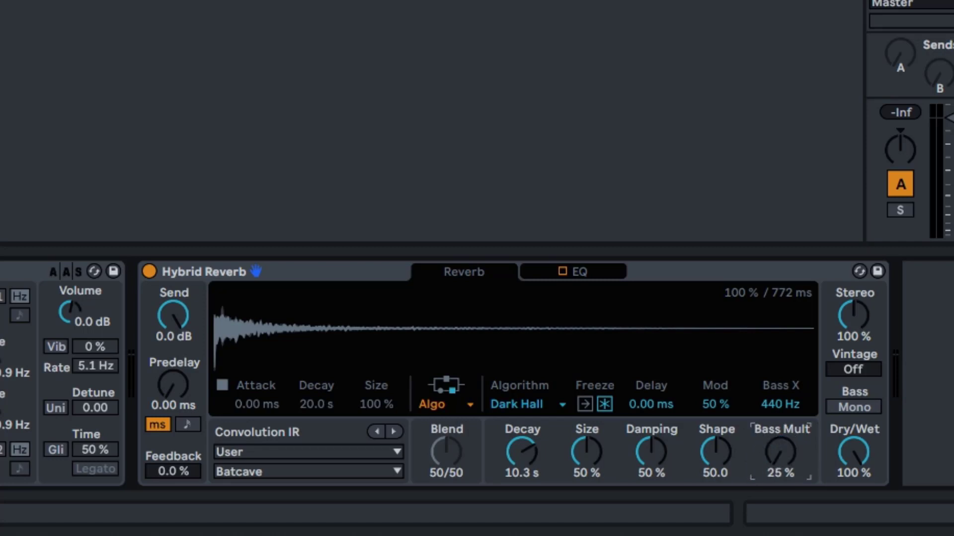
pyautogui.moveTo(783, 447); pyautogui.dragTo(783, 424)
pyautogui.moveTo(785, 452); pyautogui.dragTo(782, 431)
pyautogui.moveTo(781, 447); pyautogui.dragTo(780, 477)
# With Bass X at 1.00 kHz, sweep Bass Mult to 400 % and back down, and restore them to 440 Hz and 100 %
pyautogui.moveTo(776, 410); pyautogui.dragTo(787, 377)
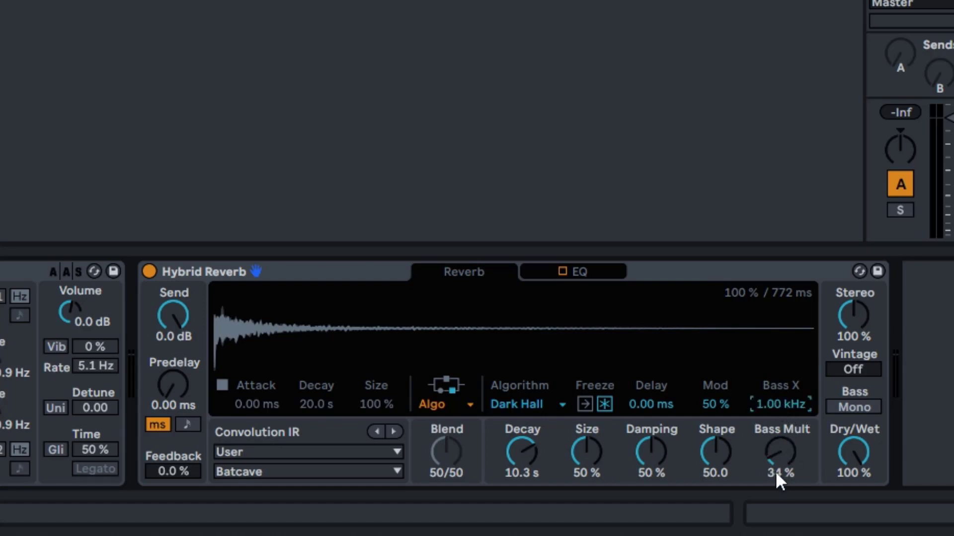
pyautogui.moveTo(777, 457); pyautogui.dragTo(776, 397)
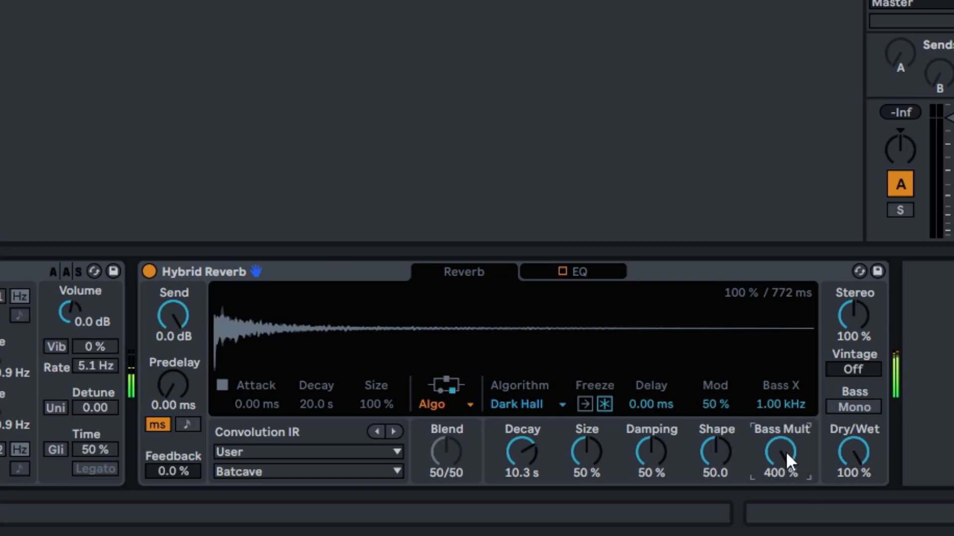
pyautogui.moveTo(785, 453); pyautogui.dragTo(785, 512)
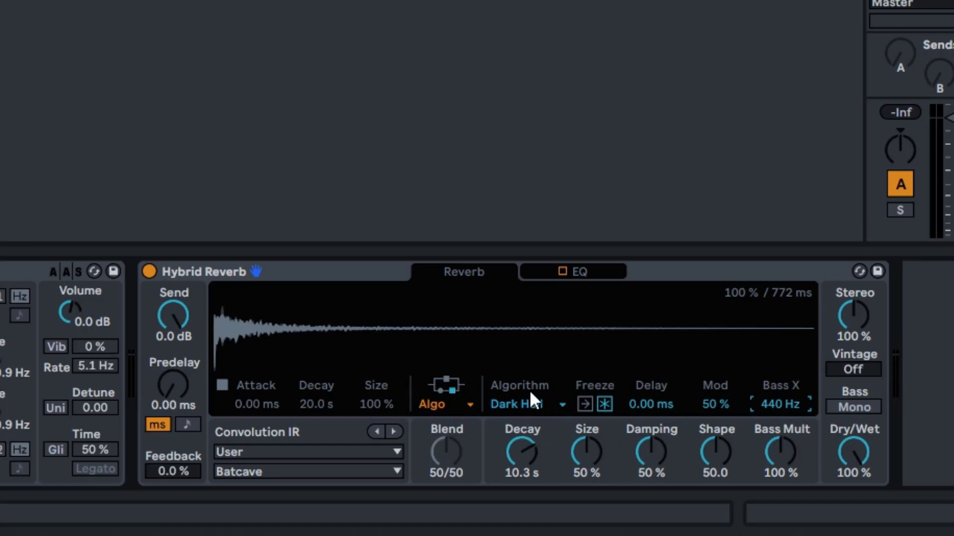
# Switch the algorithm between Dark Hall and Quartz to compare their parameters, ending on Quartz with Decay at 3.50 s
pyautogui.click(530, 405)
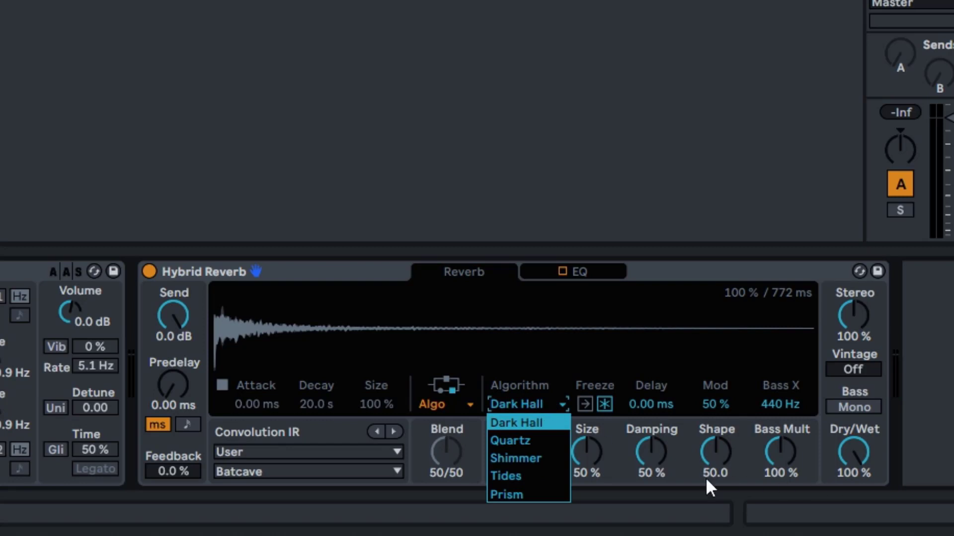
pyautogui.click(533, 440)
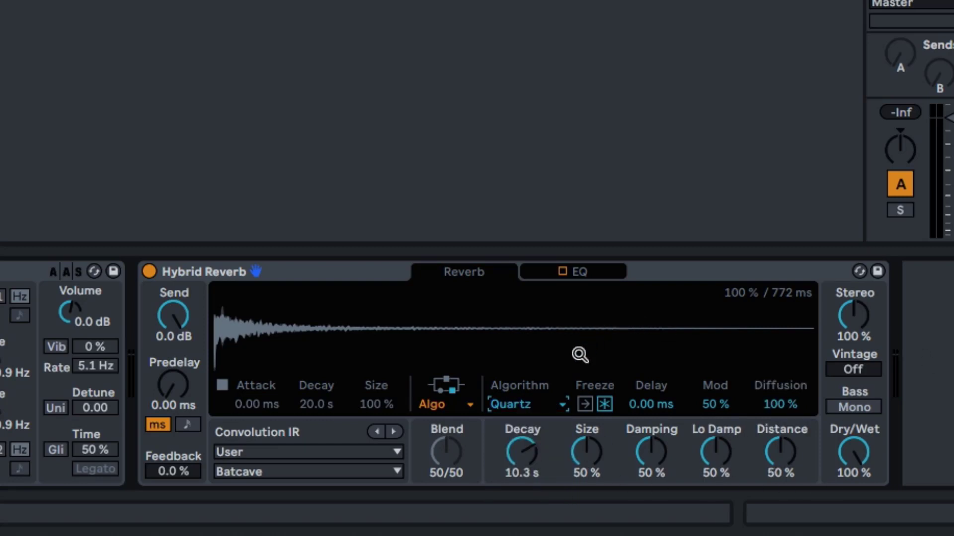
pyautogui.click(537, 398)
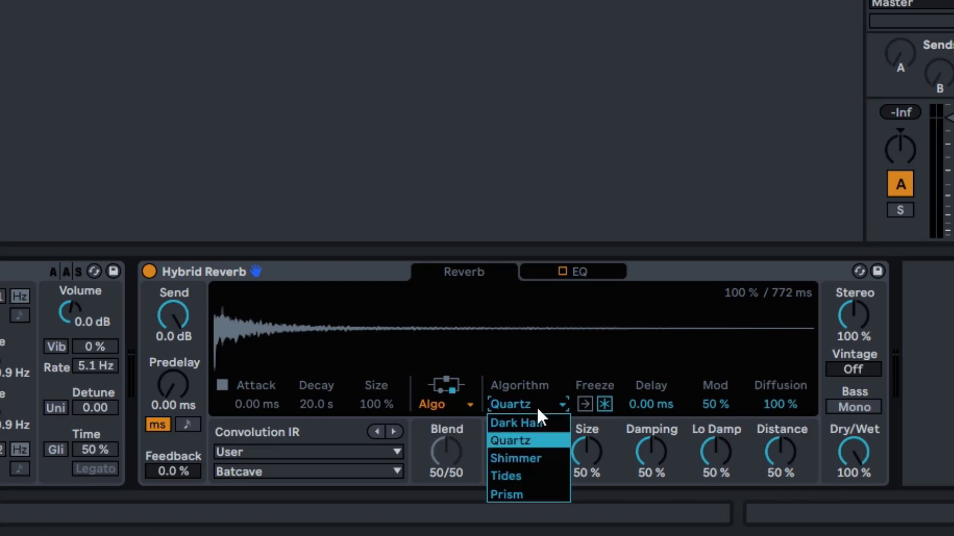
pyautogui.click(534, 421)
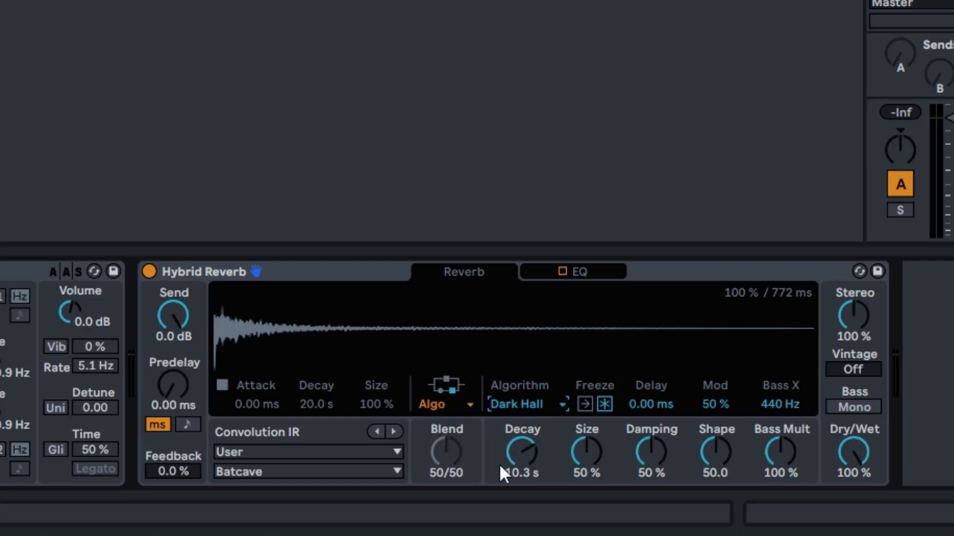
pyautogui.click(541, 401)
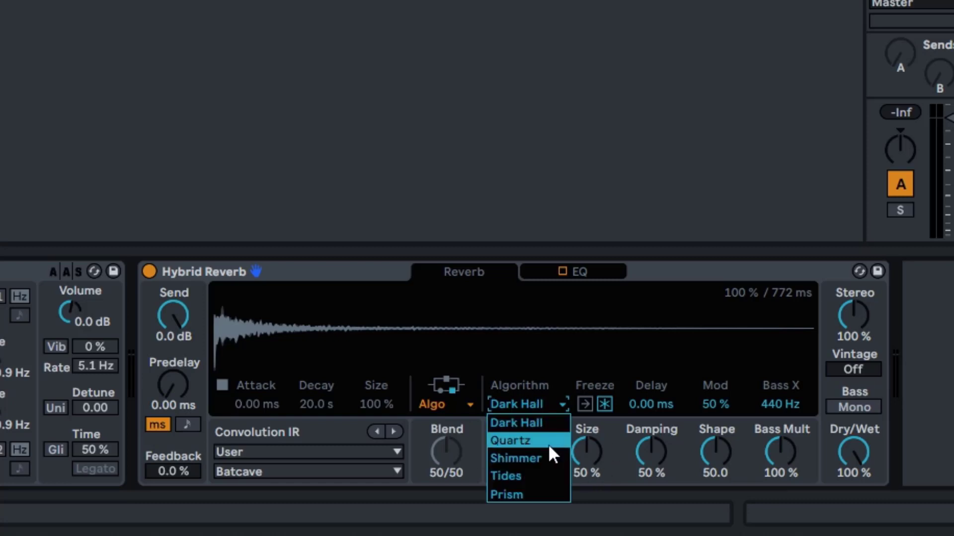
pyautogui.click(541, 440)
pyautogui.click(533, 407)
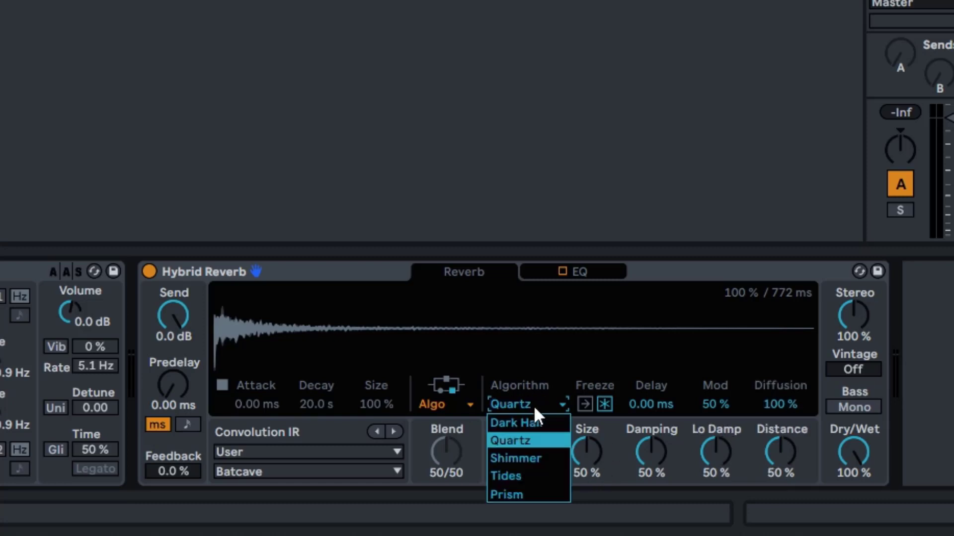
pyautogui.click(536, 422)
pyautogui.click(532, 401)
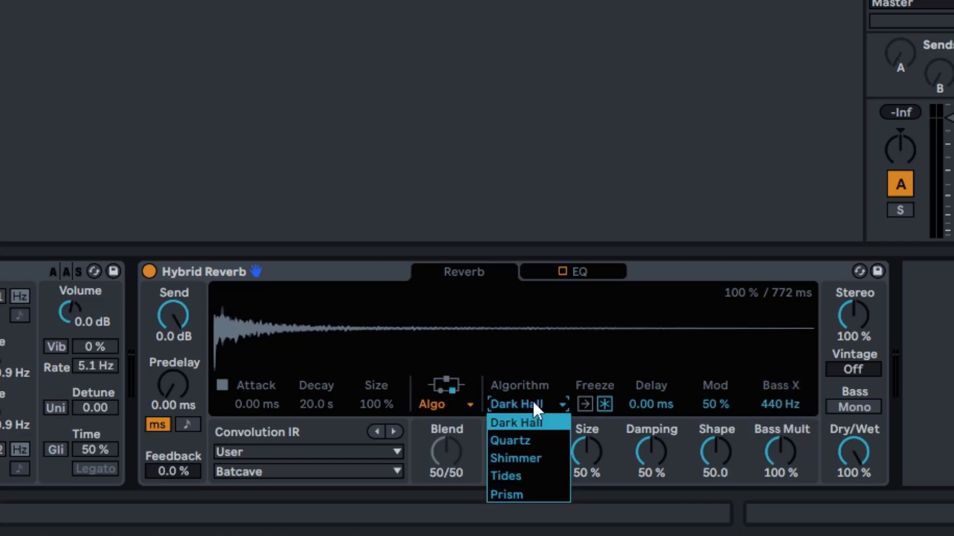
pyautogui.click(529, 438)
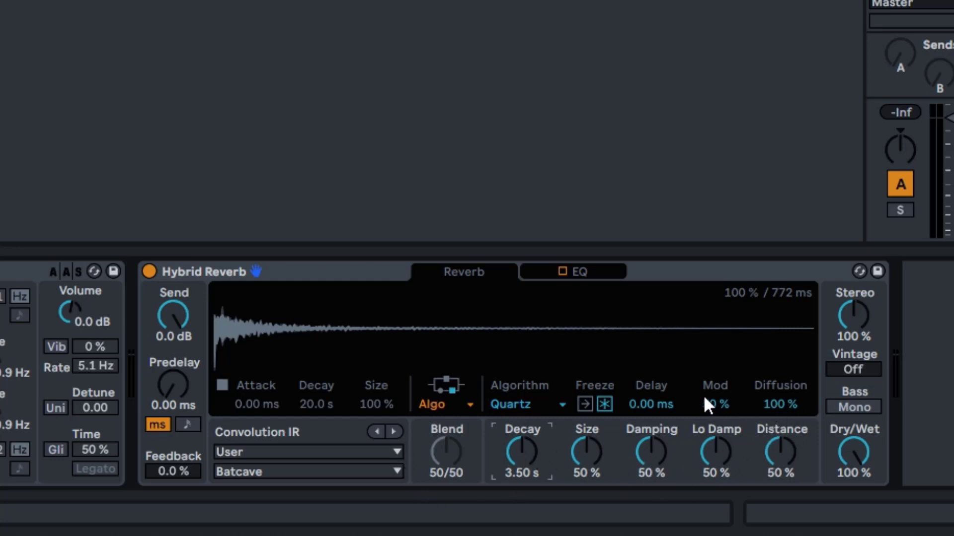
# Audition Quartz with Mod and Diffusion at 0.0 %, and raise both to 100 %
pyautogui.moveTo(709, 403); pyautogui.dragTo(709, 437)
pyautogui.moveTo(779, 397); pyautogui.dragTo(779, 447)
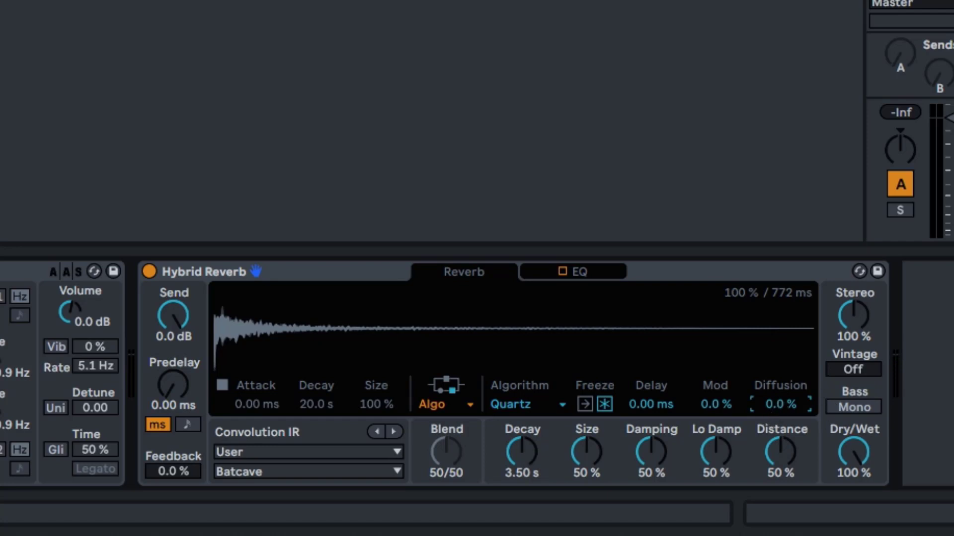
pyautogui.moveTo(777, 399); pyautogui.dragTo(778, 351)
pyautogui.moveTo(709, 398); pyautogui.dragTo(709, 298)
pyautogui.click(544, 405)
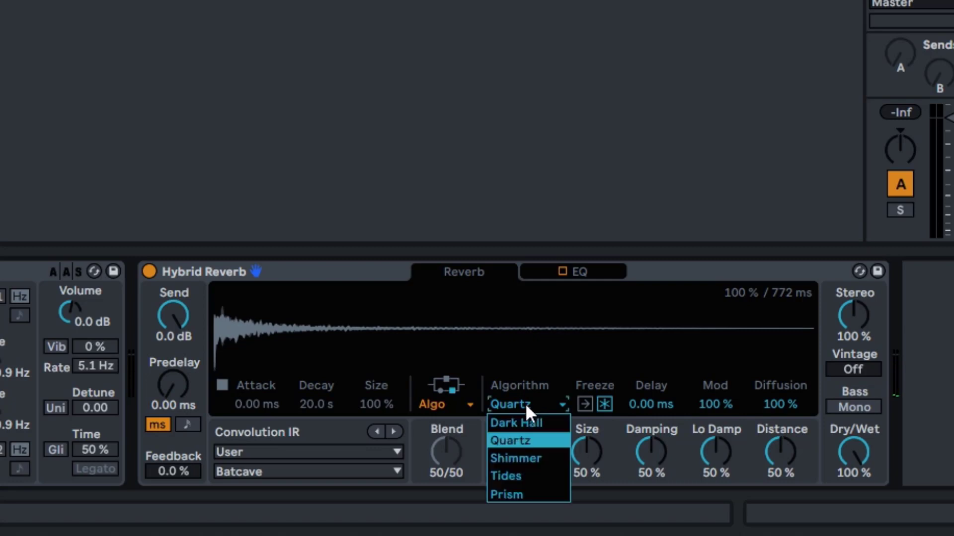
pyautogui.click(576, 341)
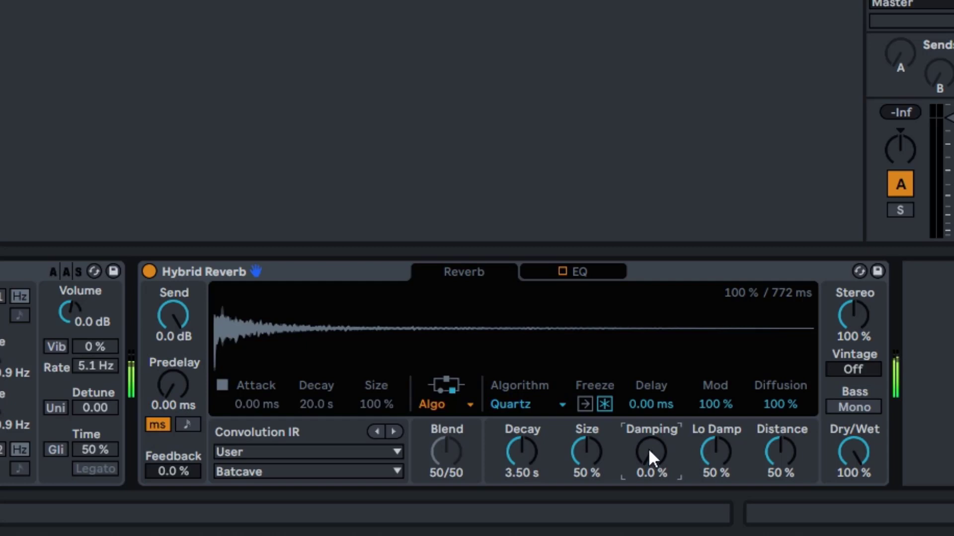
# Sweep Quartz's Damping repeatedly up and down during playback, and restore it to 50 %
pyautogui.moveTo(648, 448); pyautogui.dragTo(647, 377)
pyautogui.moveTo(651, 452); pyautogui.dragTo(651, 523)
pyautogui.moveTo(650, 453); pyautogui.dragTo(651, 397)
pyautogui.moveTo(651, 452); pyautogui.dragTo(650, 523)
# Sweep Quartz's Lo Damp repeatedly between 100 % and 0.0 % during playback, and restore it to 50 %
pyautogui.moveTo(720, 447); pyautogui.dragTo(720, 408)
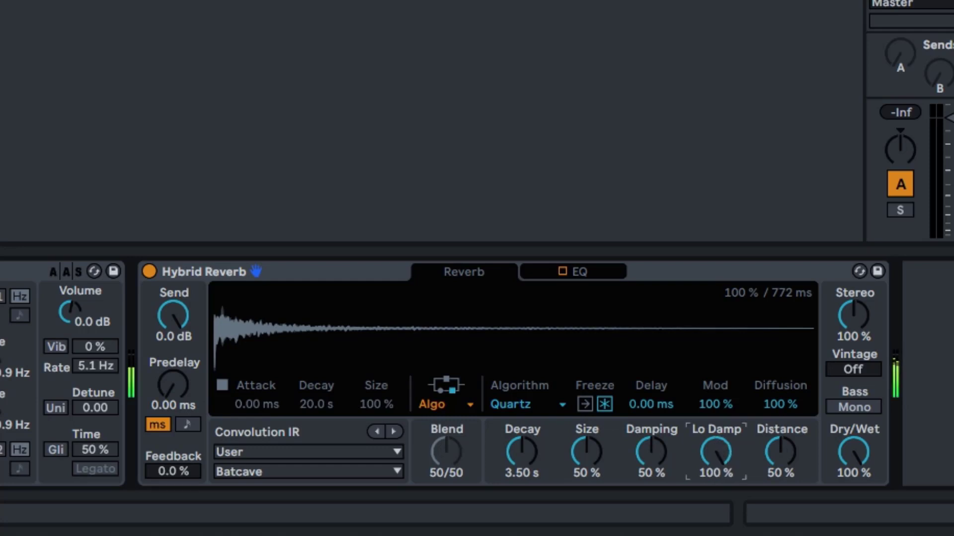
pyautogui.moveTo(720, 407); pyautogui.dragTo(720, 486)
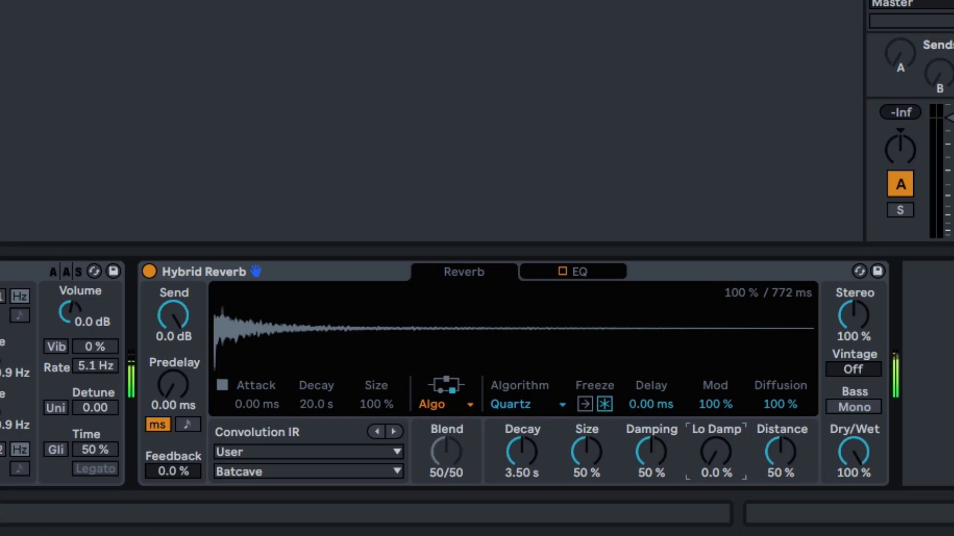
pyautogui.moveTo(715, 453); pyautogui.dragTo(715, 352)
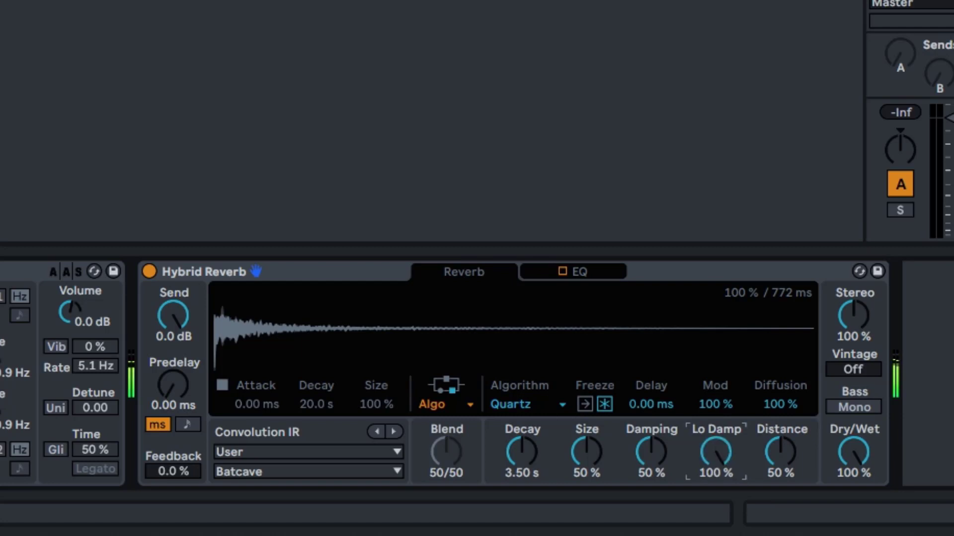
pyautogui.moveTo(715, 452); pyautogui.dragTo(715, 531)
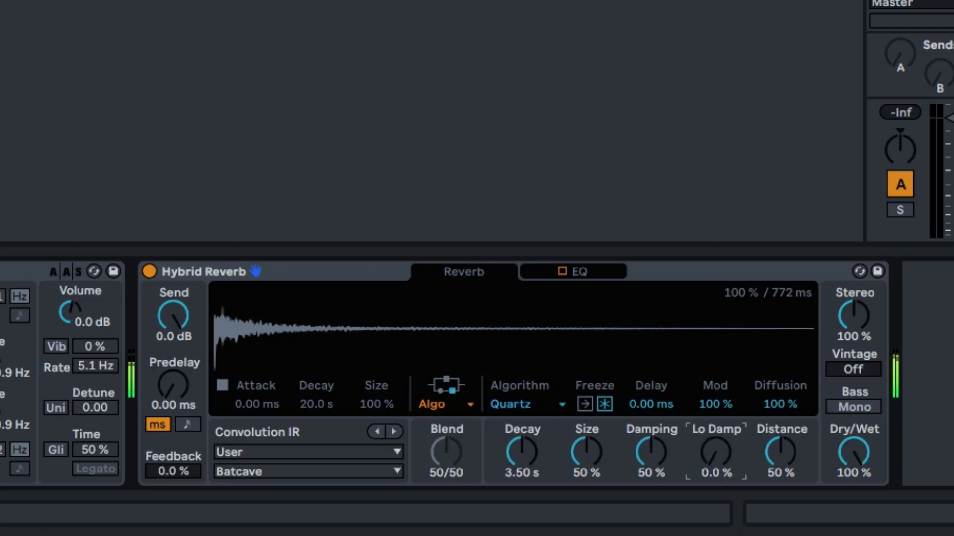
pyautogui.moveTo(715, 452); pyautogui.dragTo(716, 353)
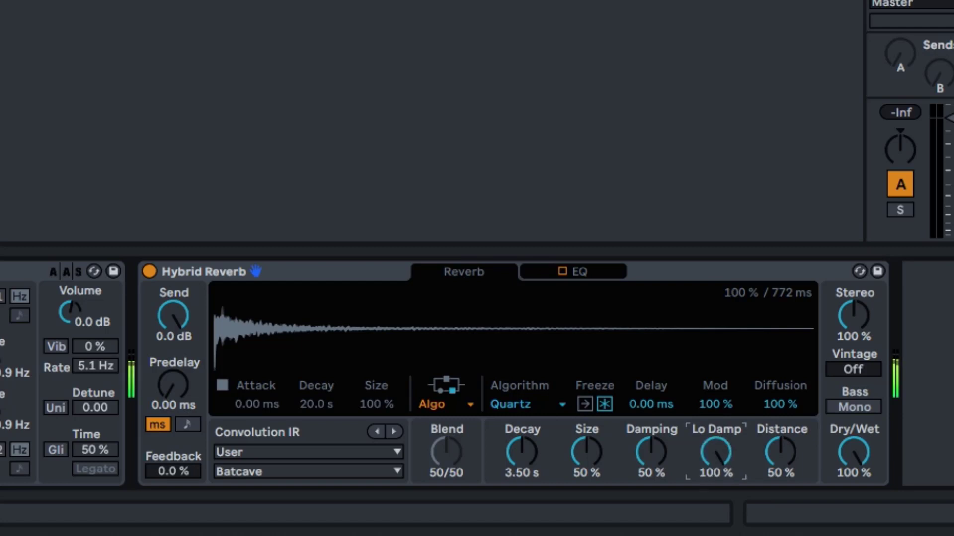
pyautogui.doubleClick(715, 453)
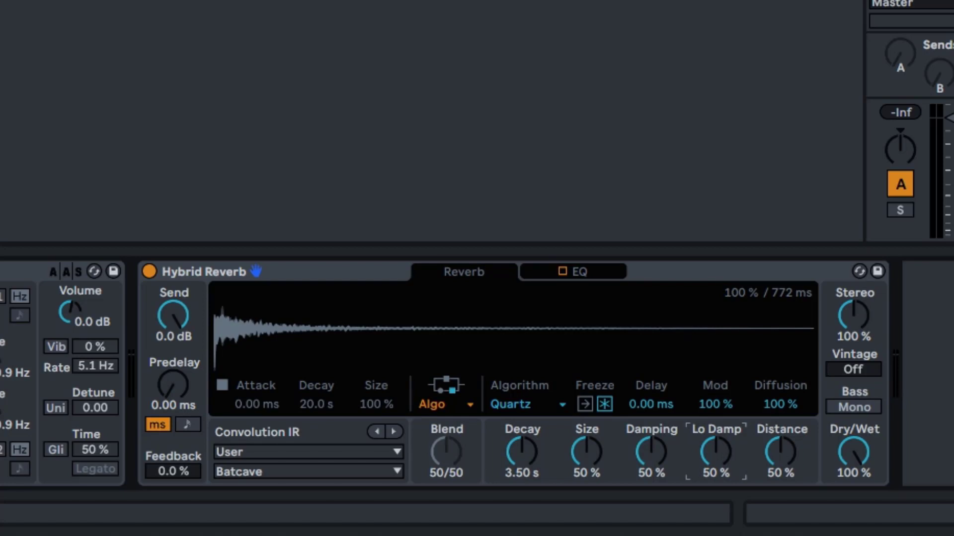
# Set Quartz's Diffusion and Mod to 0.0 %, and audition Distance at 0.0 % and 100 %
pyautogui.moveTo(790, 399); pyautogui.dragTo(790, 497)
pyautogui.moveTo(710, 399); pyautogui.dragTo(710, 497)
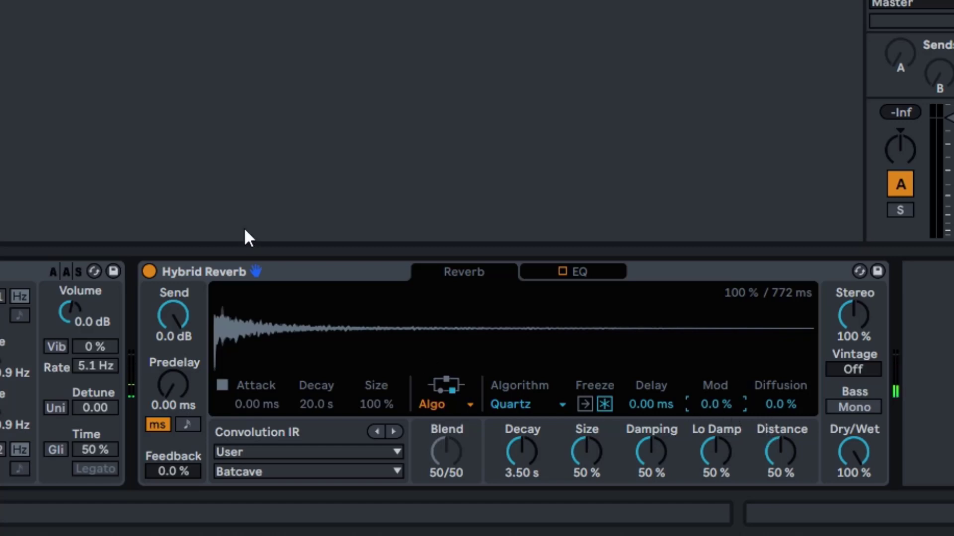
pyautogui.moveTo(782, 455); pyautogui.dragTo(783, 497)
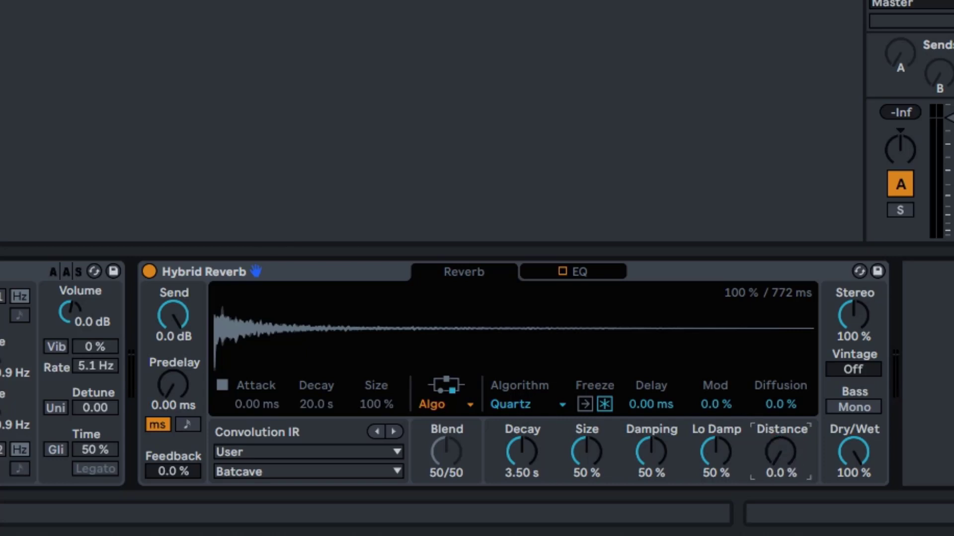
pyautogui.doubleClick(782, 445)
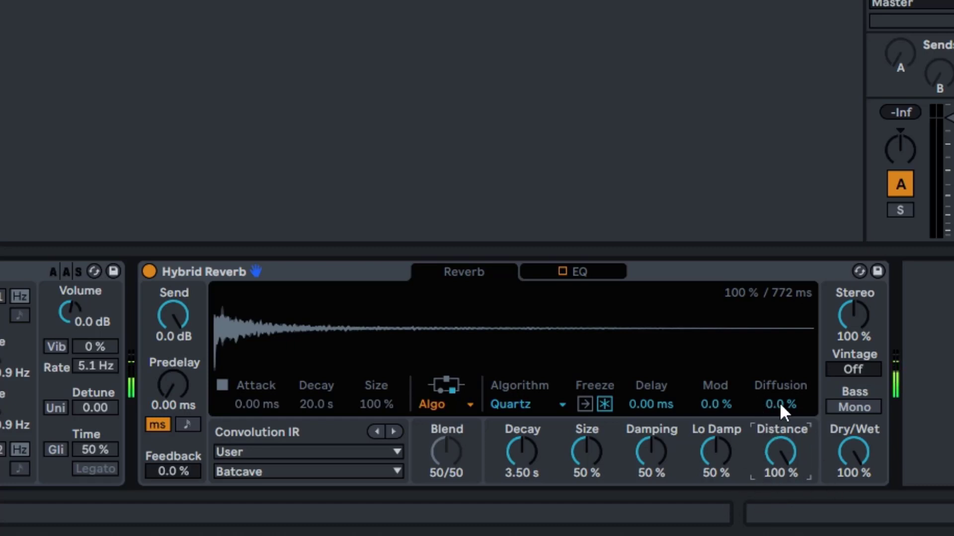
# Raise Diffusion to 100 % and sweep Distance repeatedly between 0.0 % and 100 %, ending on 0.0 %
pyautogui.moveTo(780, 403); pyautogui.dragTo(779, 351)
pyautogui.moveTo(774, 452); pyautogui.dragTo(775, 527)
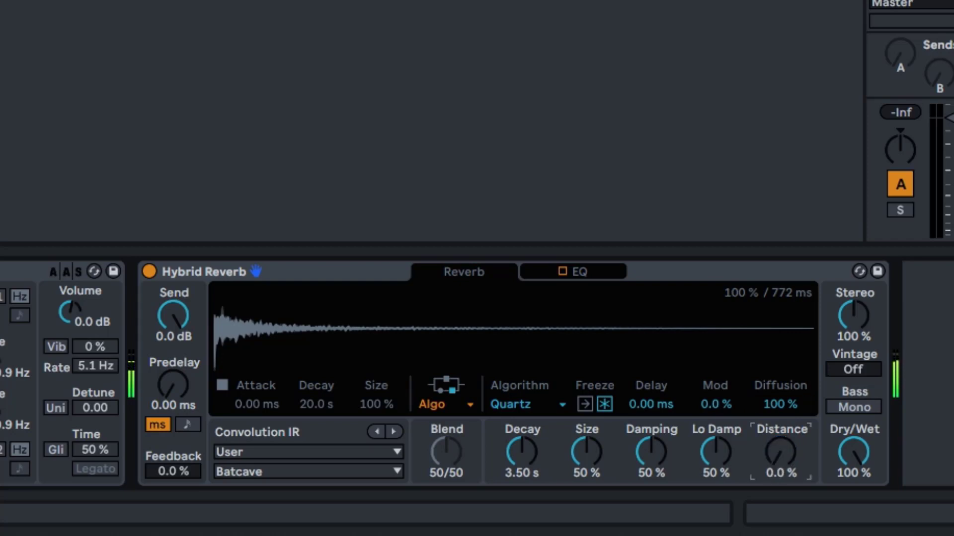
pyautogui.moveTo(780, 452); pyautogui.dragTo(780, 378)
pyautogui.moveTo(782, 451); pyautogui.dragTo(782, 527)
pyautogui.moveTo(782, 451); pyautogui.dragTo(783, 377)
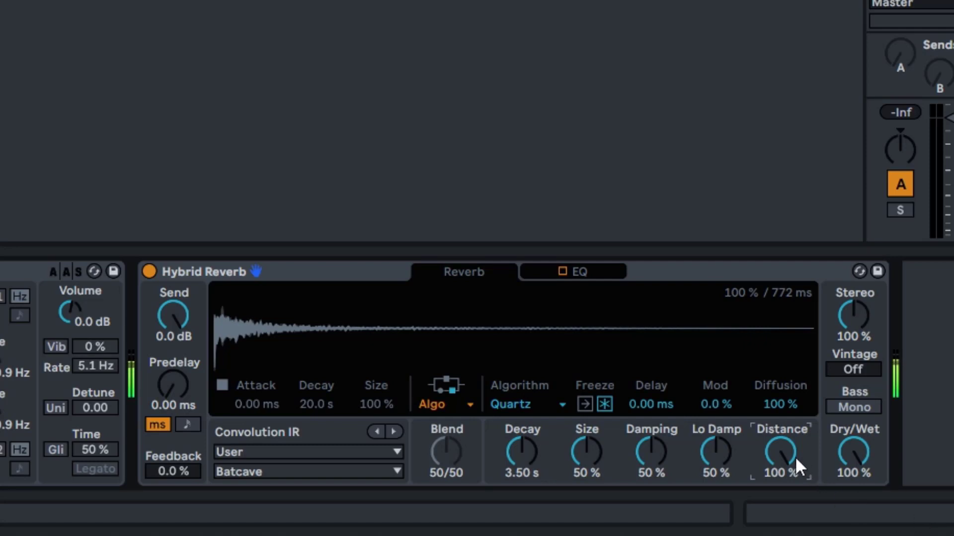
pyautogui.moveTo(788, 448); pyautogui.dragTo(788, 497)
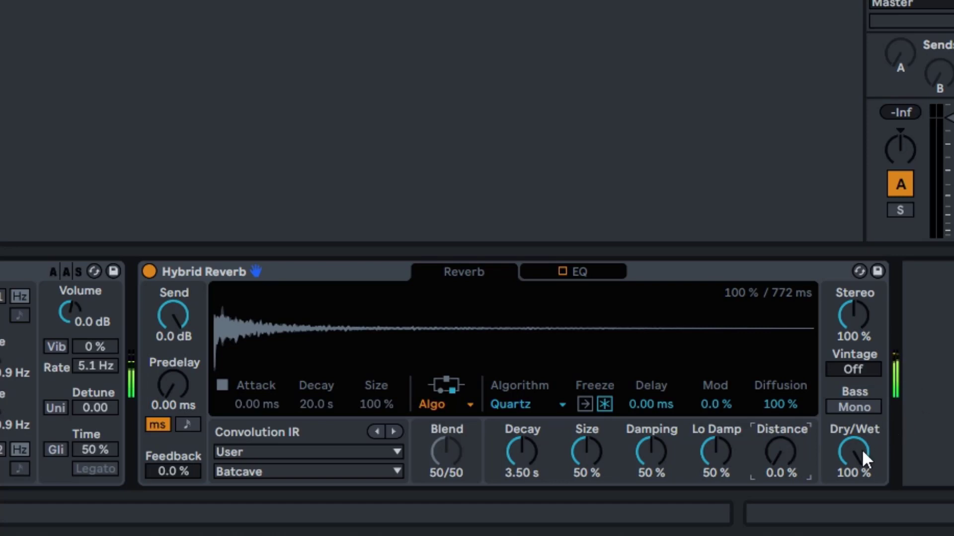
# Audition Distance at 100 % with Dry/Wet at 26 %, and reset Dry/Wet to 50 % and Distance to about 49 %
pyautogui.moveTo(861, 449); pyautogui.dragTo(861, 486)
pyautogui.moveTo(790, 454); pyautogui.dragTo(790, 405)
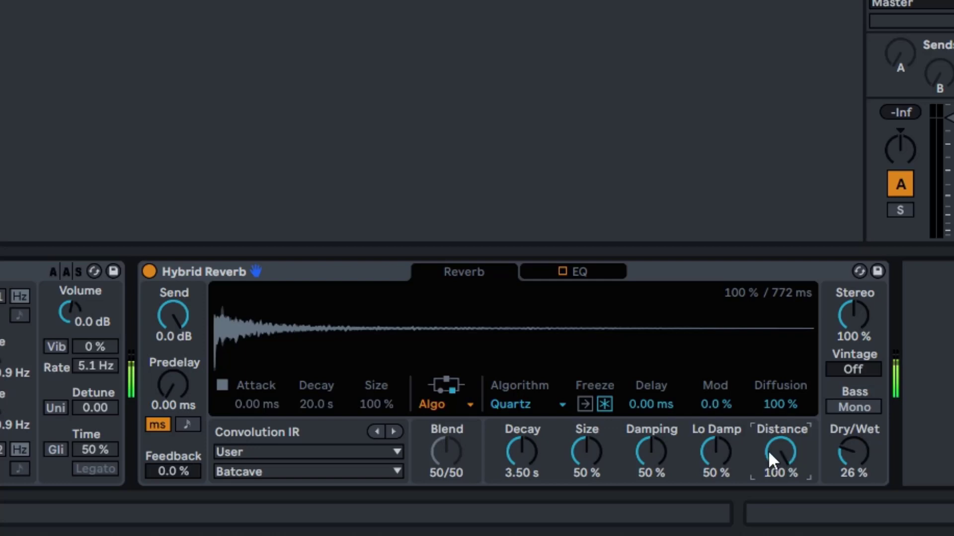
pyautogui.doubleClick(852, 449)
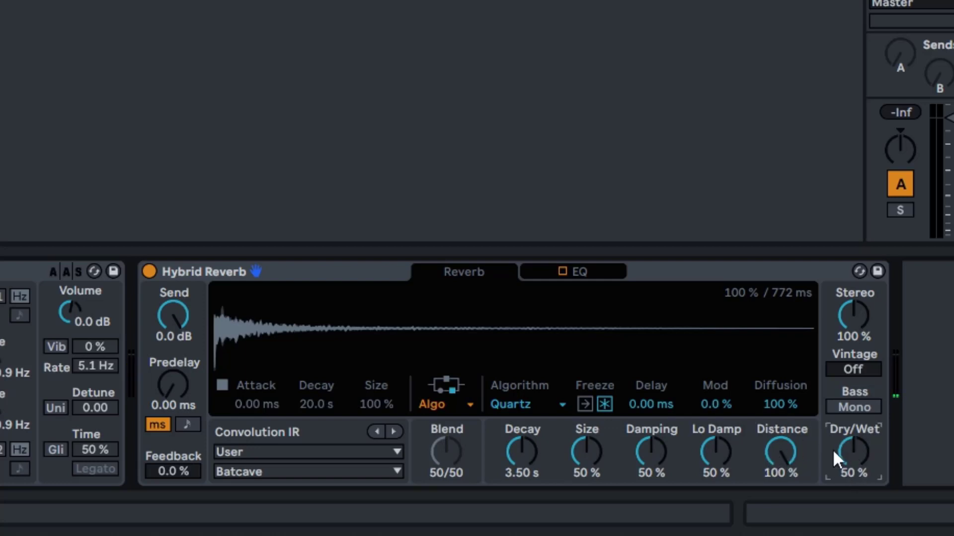
pyautogui.moveTo(790, 461); pyautogui.dragTo(790, 509)
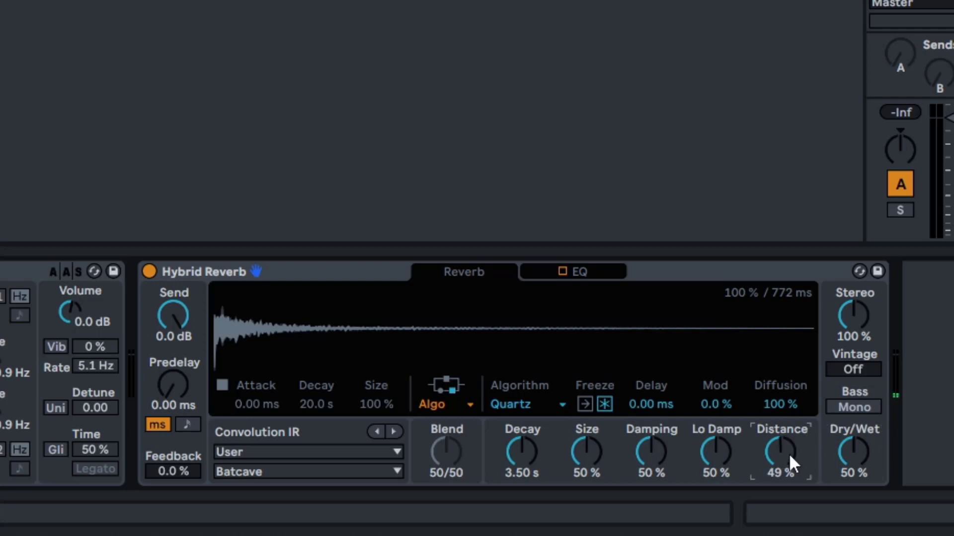
# Switch the reverb algorithm to Shimmer and set Dry/Wet to 62 %
pyautogui.click(523, 405)
pyautogui.click(520, 457)
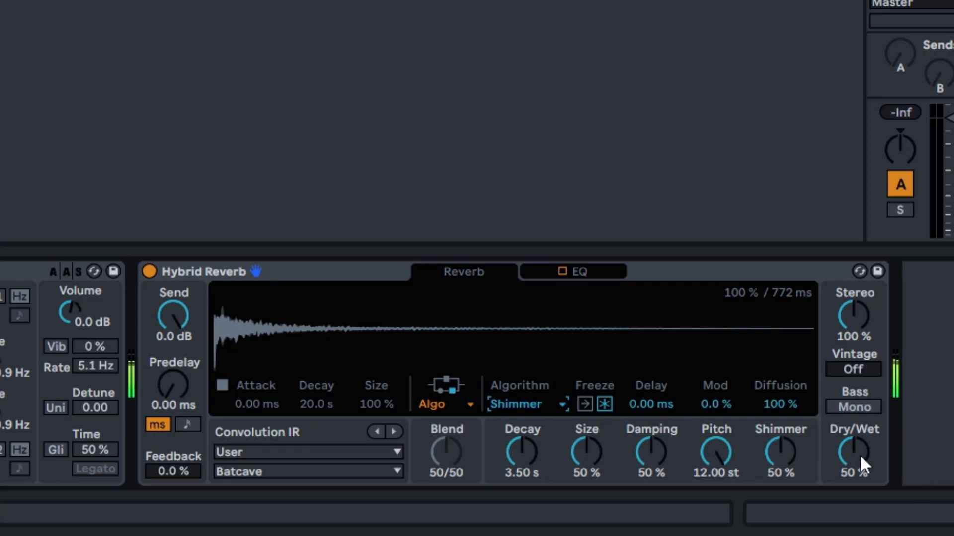
pyautogui.moveTo(859, 456)
pyautogui.mouseDown()
pyautogui.moveTo(860, 432)
pyautogui.moveTo(858, 468)
pyautogui.mouseUp()
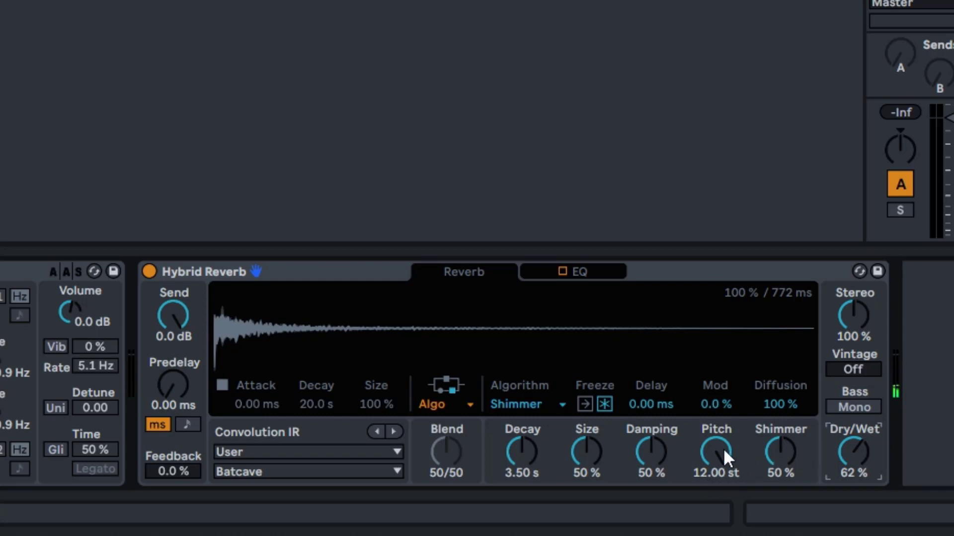
# Sweep Shimmer's Pitch through 7.81 st down to -12.00 st, and restore it to 12.00 st
pyautogui.moveTo(722, 450); pyautogui.dragTo(721, 471)
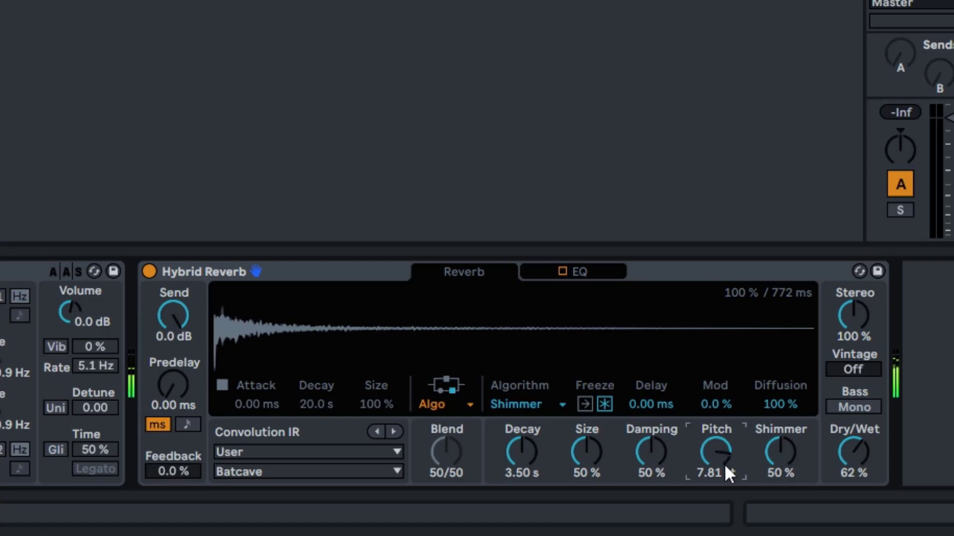
pyautogui.moveTo(719, 449); pyautogui.dragTo(719, 484)
pyautogui.moveTo(722, 447); pyautogui.dragTo(722, 448)
pyautogui.moveTo(723, 467); pyautogui.dragTo(722, 497)
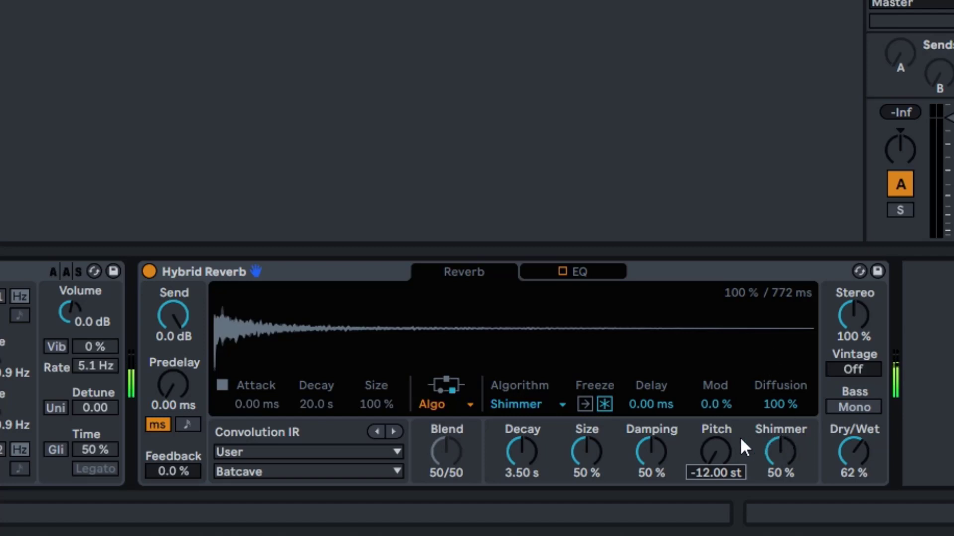
pyautogui.doubleClick(701, 444)
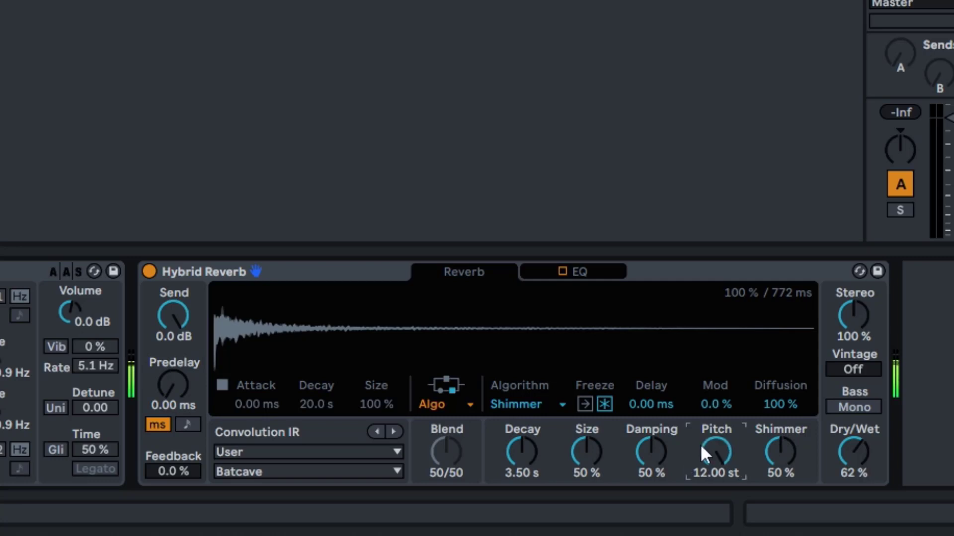
# Audition the Shimmer amount at 0.0 % and 100 % during playback, and restore it to 50 %
pyautogui.doubleClick(782, 457)
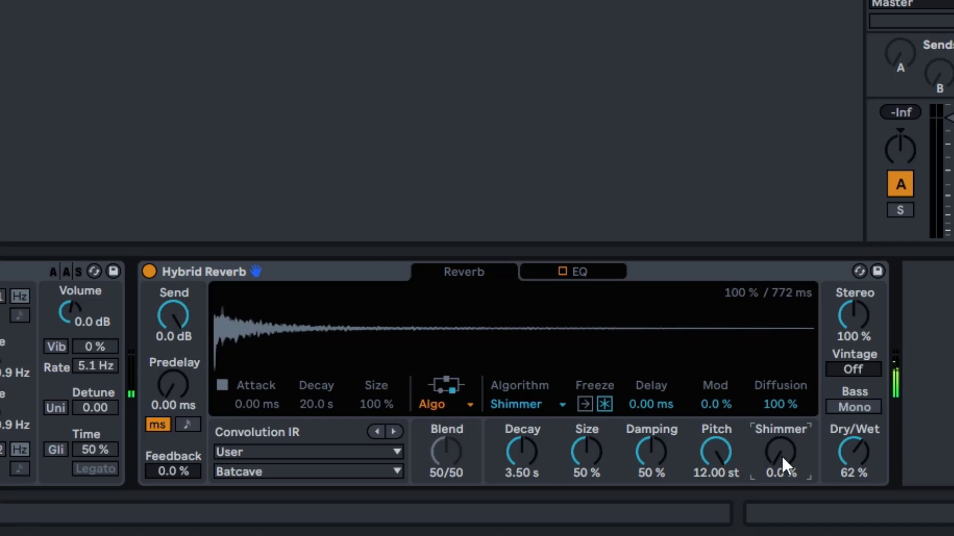
pyautogui.moveTo(781, 456); pyautogui.dragTo(781, 356)
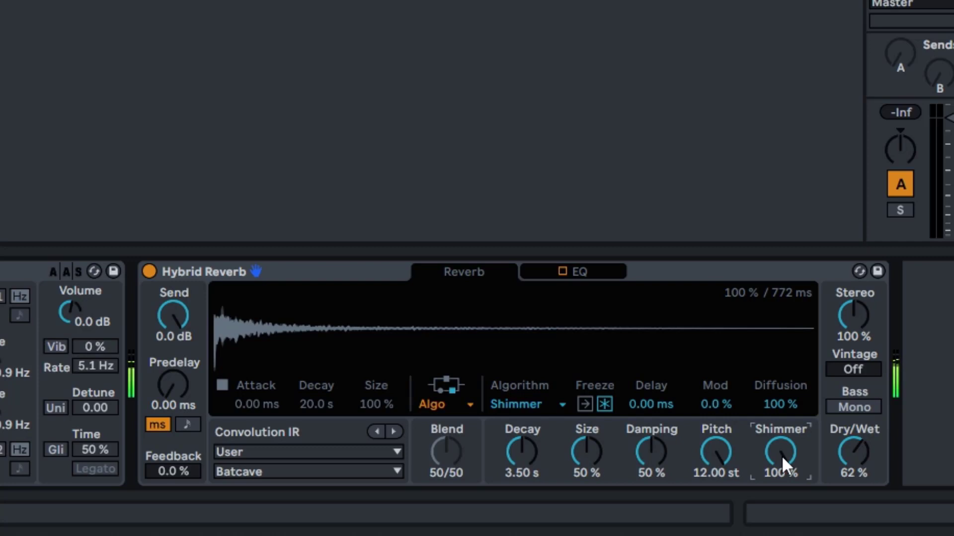
pyautogui.doubleClick(784, 449)
pyautogui.moveTo(794, 453)
pyautogui.mouseDown()
pyautogui.moveTo(793, 423)
pyautogui.moveTo(793, 468)
pyautogui.mouseUp()
pyautogui.doubleClick(780, 459)
pyautogui.click(715, 453)
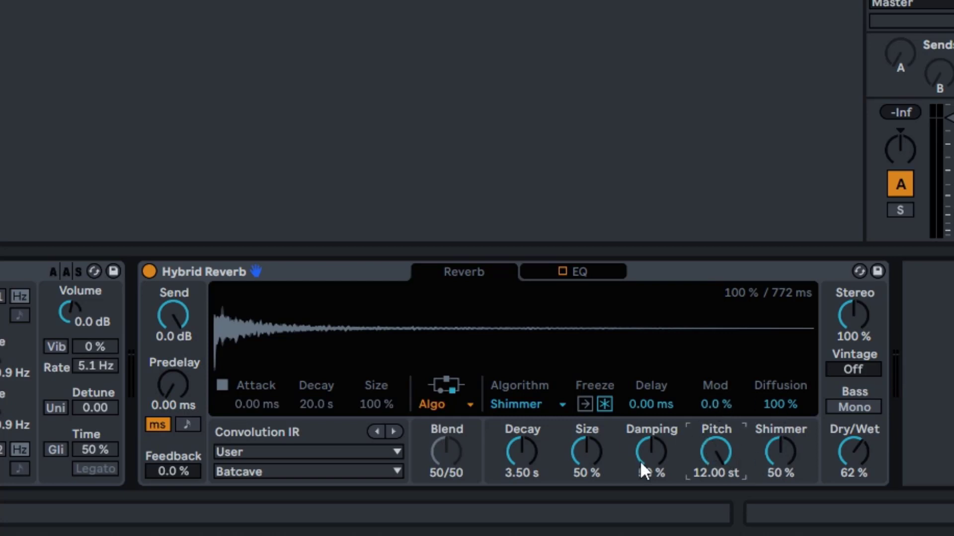
# Audition Diffusion at 0.0 %, and raise Diffusion to 100 %, Mod to 92 % and the Shimmer amount to 74 %
pyautogui.moveTo(775, 409); pyautogui.dragTo(776, 447)
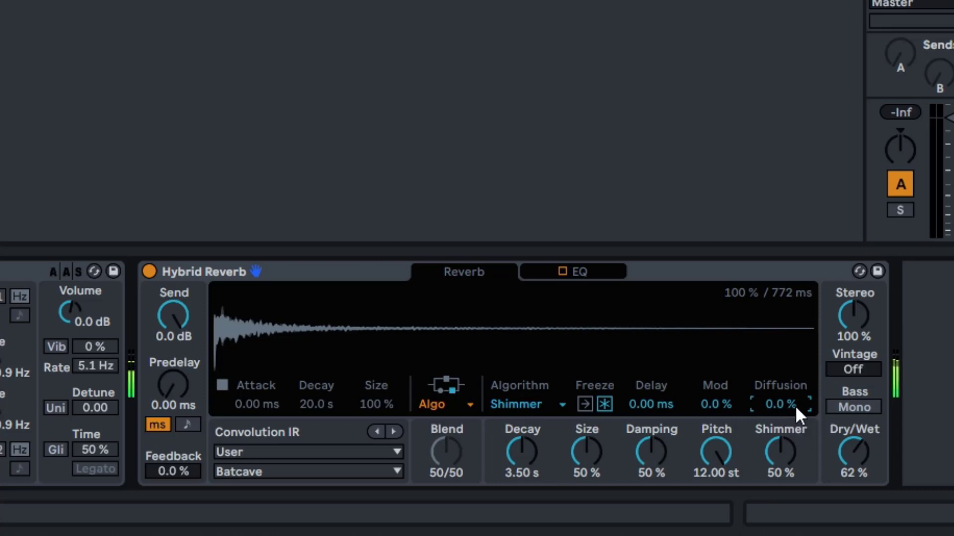
pyautogui.moveTo(780, 404); pyautogui.dragTo(780, 382)
pyautogui.moveTo(705, 417); pyautogui.dragTo(705, 381)
pyautogui.moveTo(775, 453); pyautogui.dragTo(775, 439)
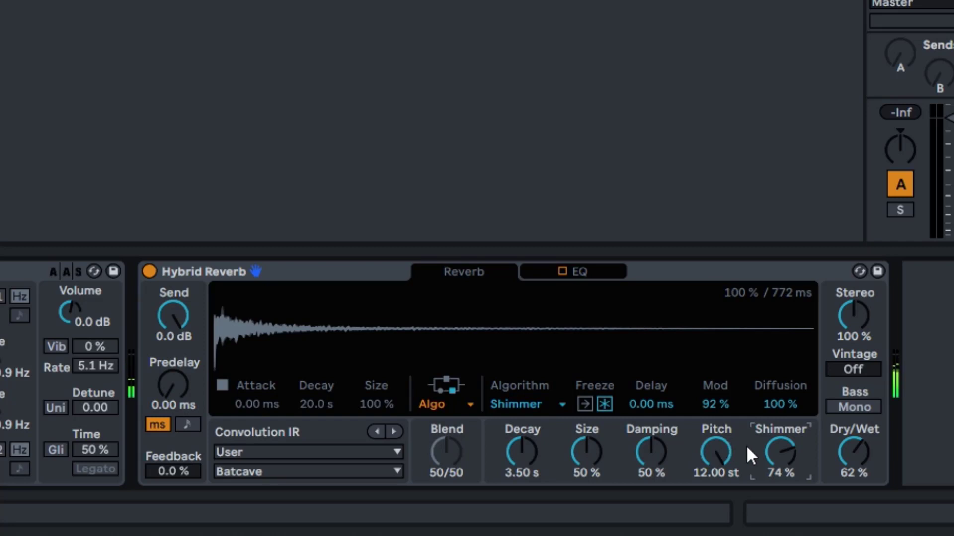
# Reset the Shimmer amount and Mod to 50 %
pyautogui.doubleClick(781, 456)
pyautogui.doubleClick(716, 404)
pyautogui.click(780, 404)
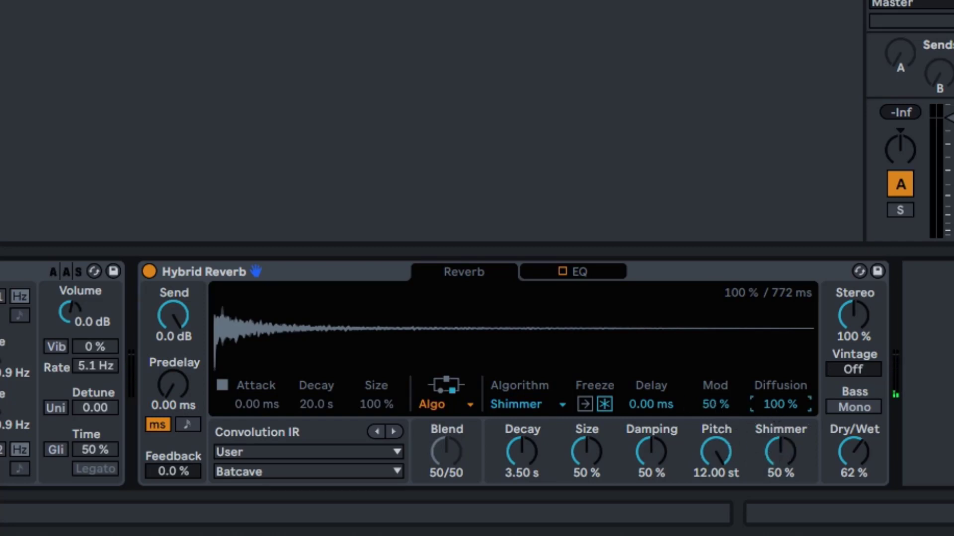
# Switch the algorithm to Tides, and set Decay to 13.8 s and Dry/Wet to 100 %
pyautogui.click(520, 399)
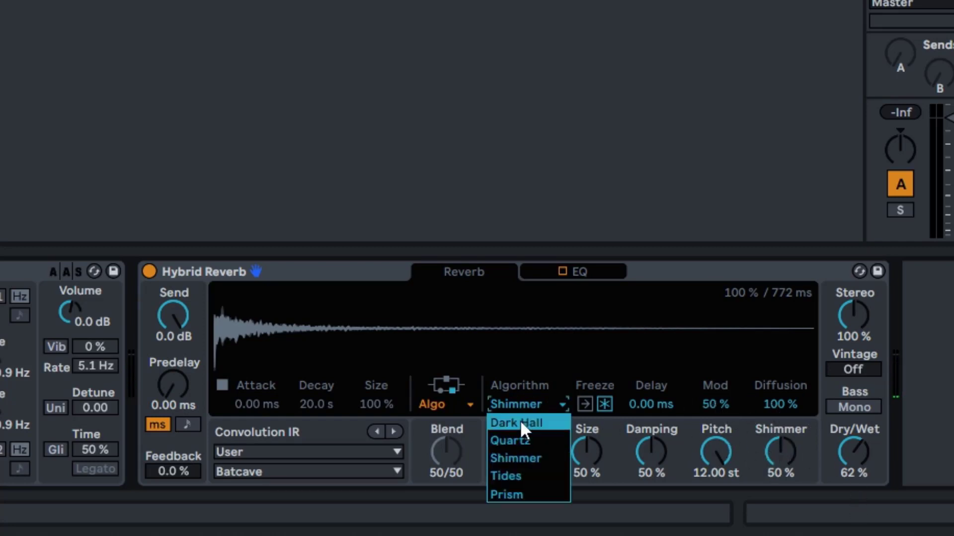
pyautogui.click(513, 477)
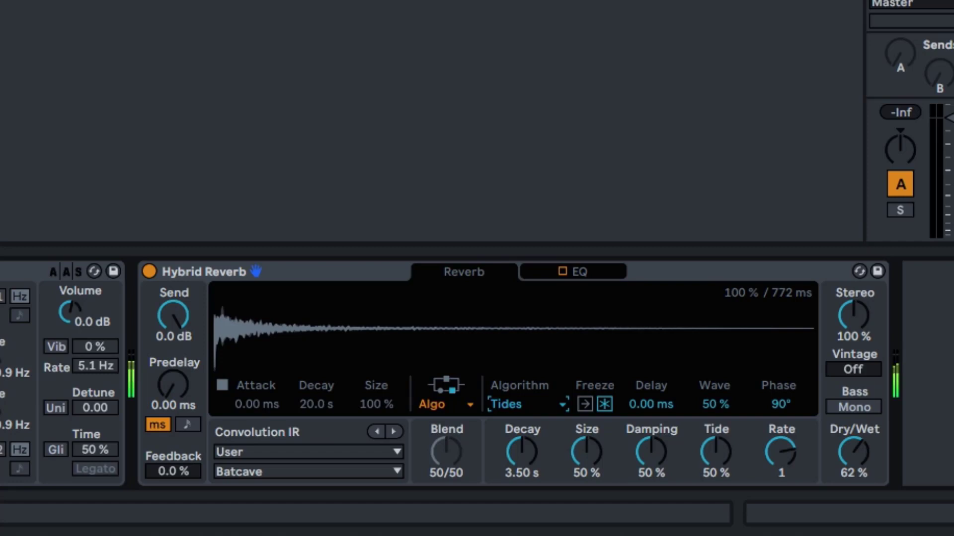
pyautogui.moveTo(532, 453)
pyautogui.mouseDown()
pyautogui.moveTo(532, 403)
pyautogui.moveTo(533, 465)
pyautogui.mouseUp()
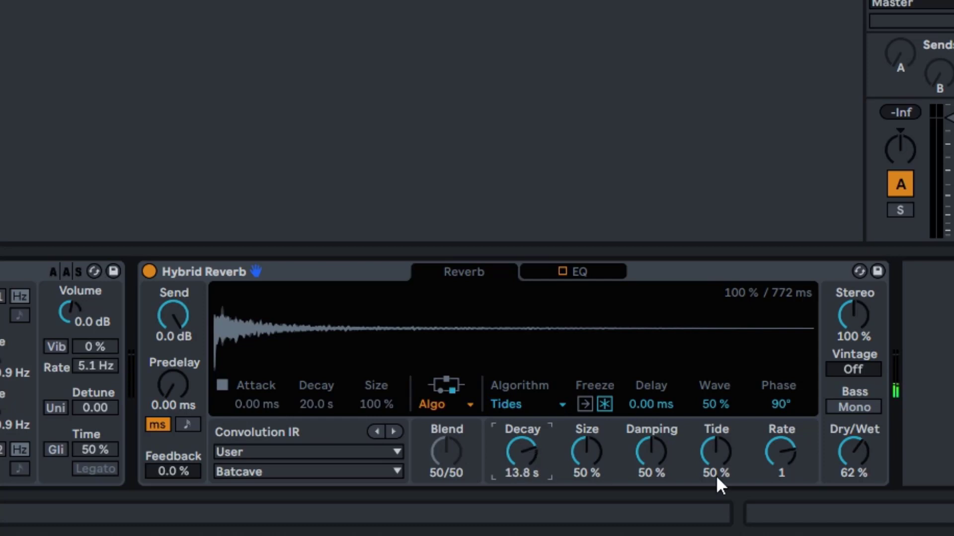
pyautogui.moveTo(866, 467); pyautogui.dragTo(867, 432)
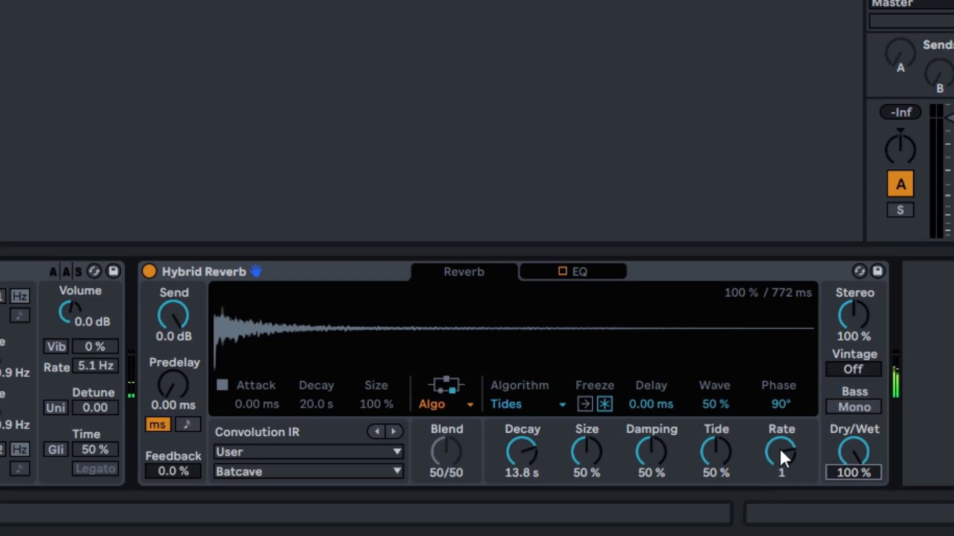
# Step the Tides Rate through several note values such as 1/8 D, ending on 1/8 T
pyautogui.moveTo(779, 448); pyautogui.dragTo(779, 463)
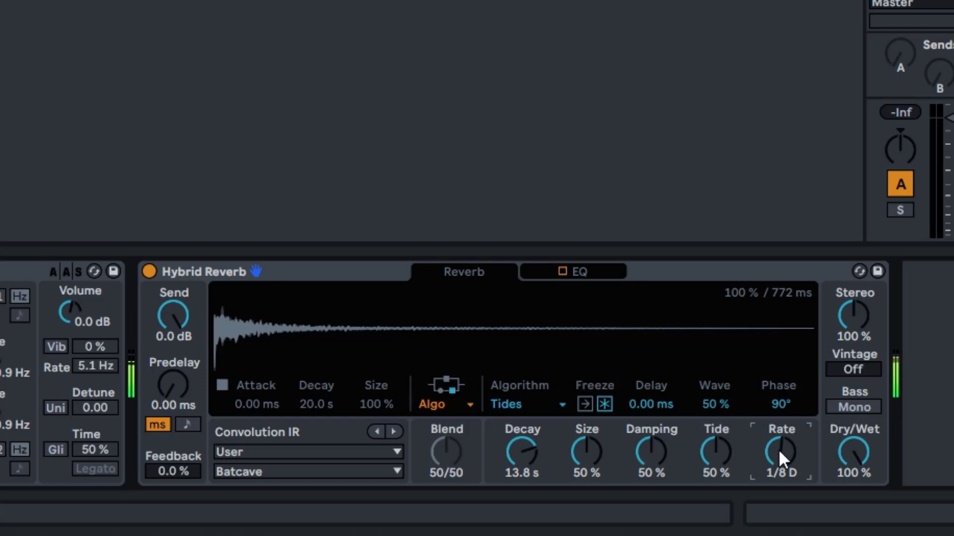
pyautogui.moveTo(779, 449); pyautogui.dragTo(778, 465)
pyautogui.moveTo(778, 450)
pyautogui.mouseDown()
pyautogui.moveTo(779, 423)
pyautogui.moveTo(779, 450)
pyautogui.mouseUp()
pyautogui.moveTo(779, 450); pyautogui.dragTo(779, 491)
pyautogui.moveTo(780, 442); pyautogui.dragTo(780, 419)
pyautogui.moveTo(781, 440); pyautogui.dragTo(780, 439)
# Sweep the Tide amount down and up to 100 % during playback, and restore it to 50 %
pyautogui.moveTo(723, 452); pyautogui.dragTo(723, 488)
pyautogui.moveTo(726, 438)
pyautogui.mouseDown()
pyautogui.moveTo(725, 392)
pyautogui.moveTo(723, 443)
pyautogui.mouseUp()
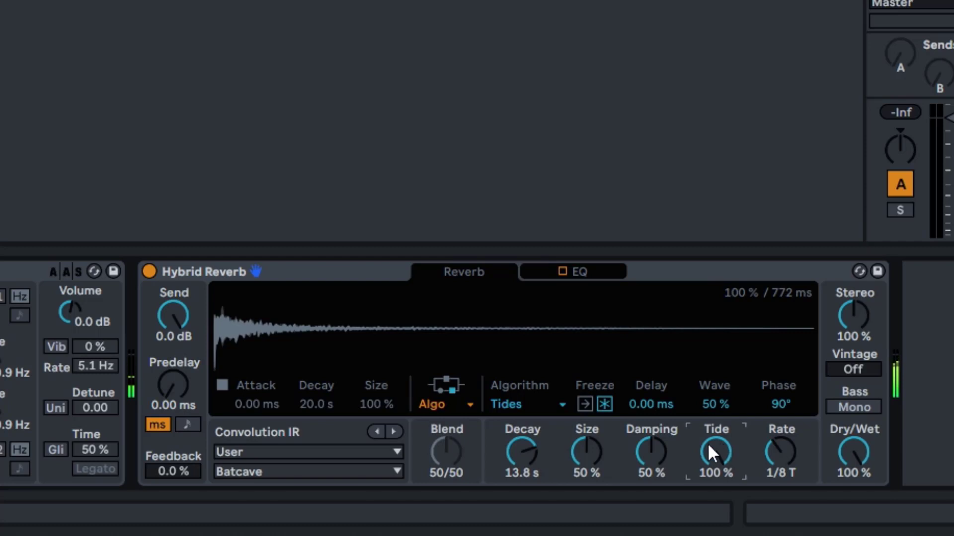
pyautogui.doubleClick(721, 451)
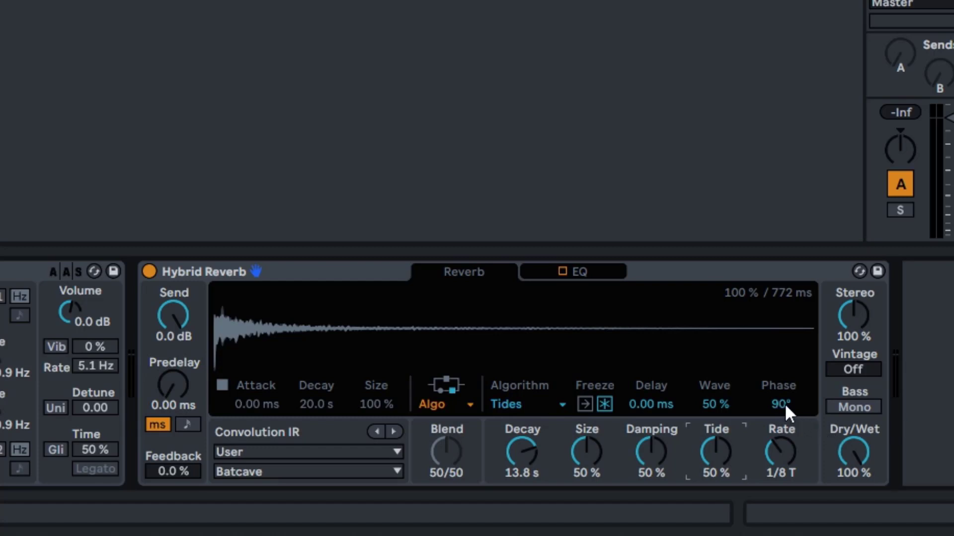
# Audition the Tides Phase at 180°, and set Phase to 127° and Tide to 75 %
pyautogui.moveTo(785, 403); pyautogui.dragTo(785, 382)
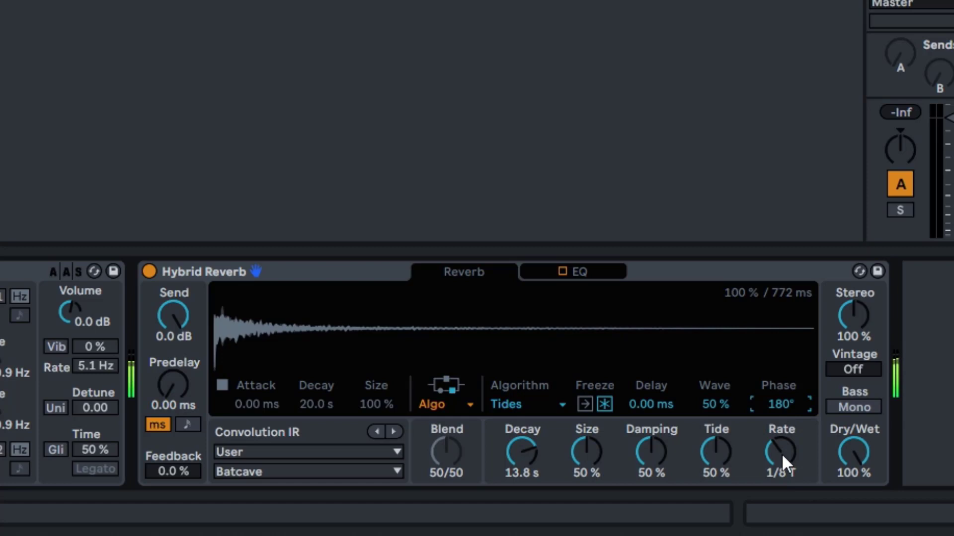
pyautogui.doubleClick(796, 407)
pyautogui.moveTo(779, 411)
pyautogui.mouseDown()
pyautogui.moveTo(778, 437)
pyautogui.moveTo(779, 426)
pyautogui.mouseUp()
pyautogui.moveTo(715, 452); pyautogui.dragTo(715, 431)
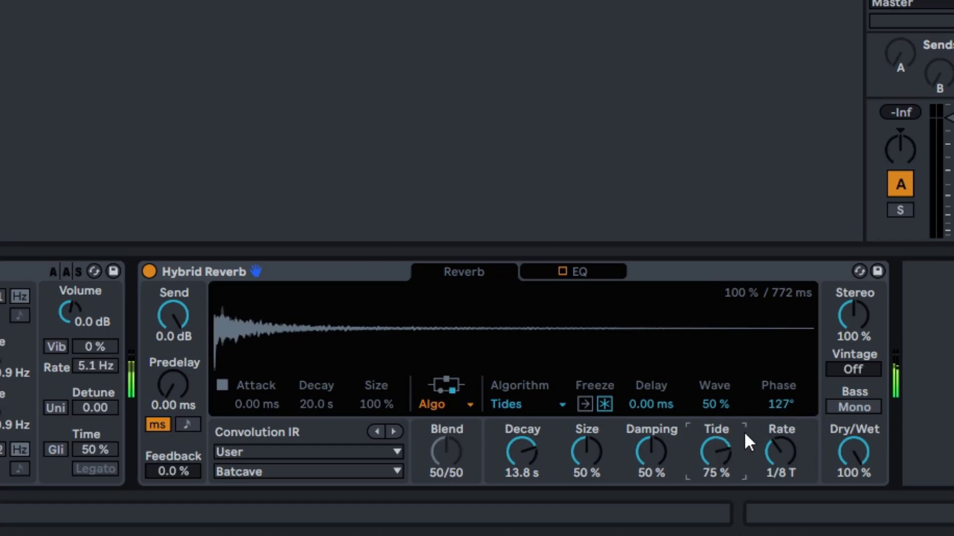
# Lower the Tides Phase to 0° and Wave to 0 % during playback
pyautogui.moveTo(778, 402)
pyautogui.mouseDown()
pyautogui.moveTo(778, 376)
pyautogui.moveTo(779, 421)
pyautogui.mouseUp()
pyautogui.moveTo(779, 406); pyautogui.dragTo(778, 487)
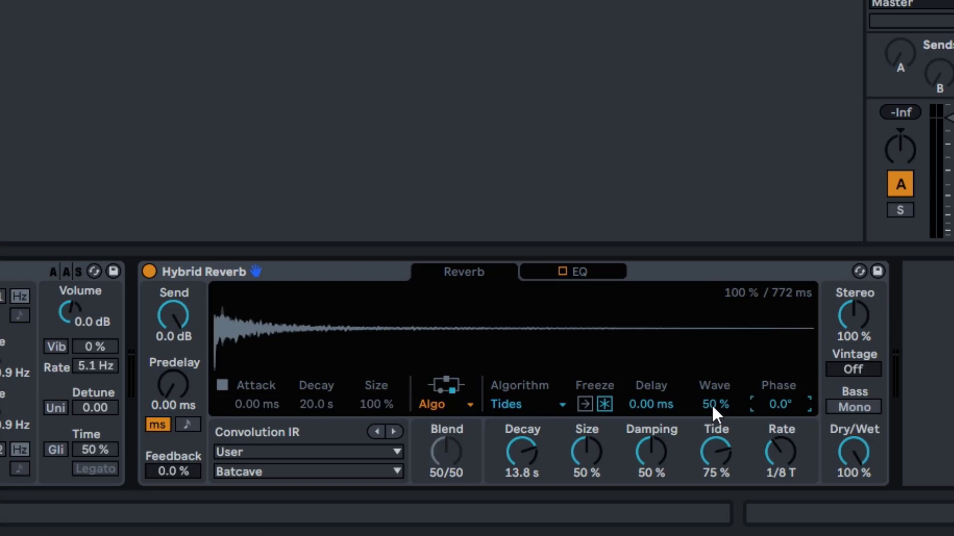
pyautogui.moveTo(711, 404); pyautogui.dragTo(711, 447)
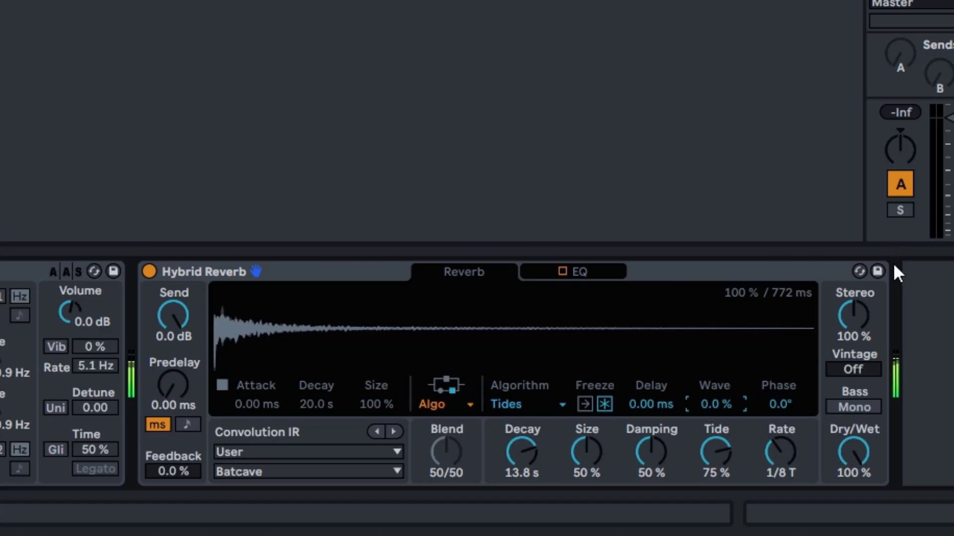
# Set the Tides Phase to 180° and Rate to 1, sweep Wave up and down, and return Wave and Tide to 50 %
pyautogui.click(790, 405)
pyautogui.moveTo(780, 406); pyautogui.dragTo(779, 358)
pyautogui.moveTo(715, 404); pyautogui.dragTo(715, 351)
pyautogui.moveTo(707, 404); pyautogui.dragTo(707, 369)
pyautogui.moveTo(707, 403); pyautogui.dragTo(707, 427)
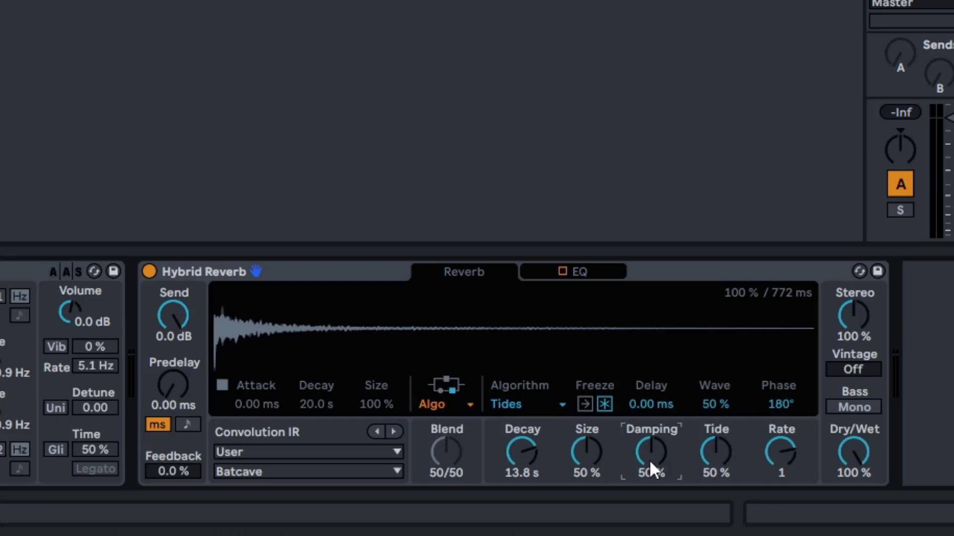
pyautogui.click(718, 409)
# Switch the algorithm to Prism and set its Decay to 8.54 s
pyautogui.click(535, 408)
pyautogui.click(494, 496)
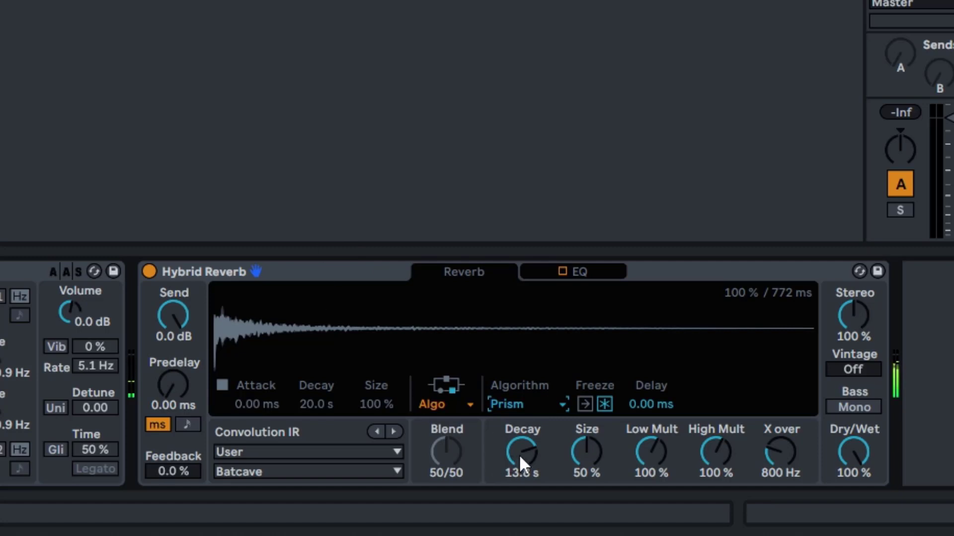
pyautogui.moveTo(521, 454); pyautogui.dragTo(522, 478)
pyautogui.moveTo(519, 455); pyautogui.dragTo(519, 427)
# Audition the Prism Low Mult at 10 % and 500 %, and restore it to 100 %
pyautogui.moveTo(651, 447); pyautogui.dragTo(651, 491)
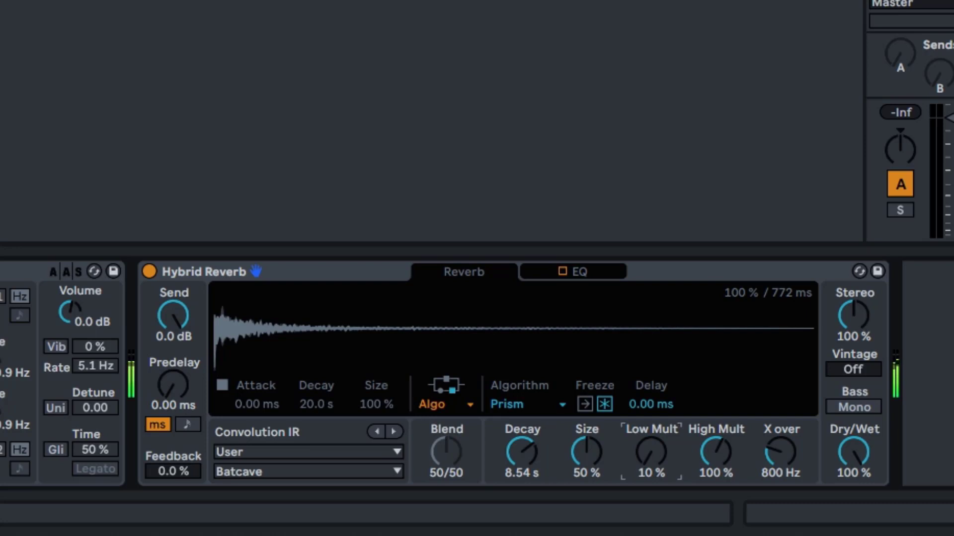
pyautogui.moveTo(651, 453); pyautogui.dragTo(652, 348)
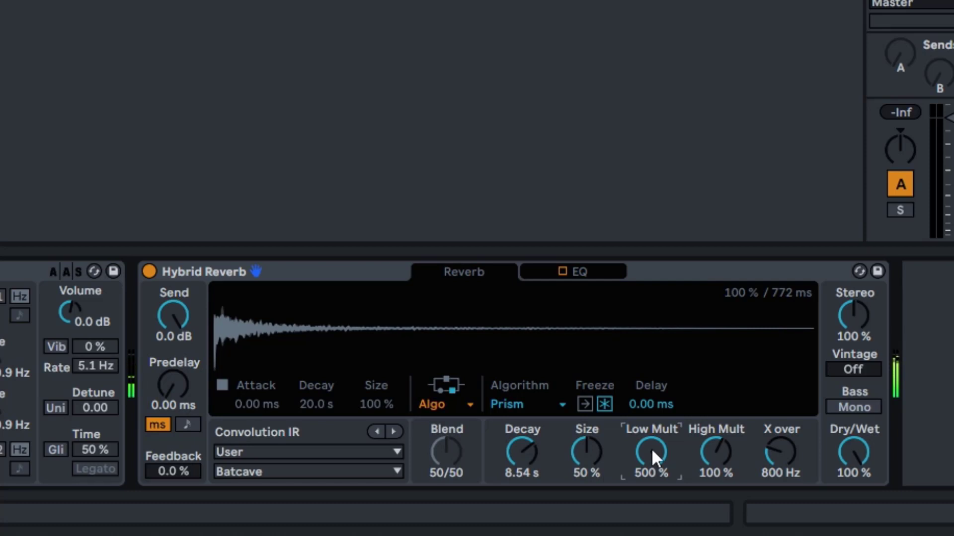
pyautogui.press('Delete')
# Audition the Prism High Mult raised and lowered to 10 %, and restore it to 100 %
pyautogui.moveTo(714, 452); pyautogui.dragTo(715, 377)
pyautogui.moveTo(714, 452); pyautogui.dragTo(715, 521)
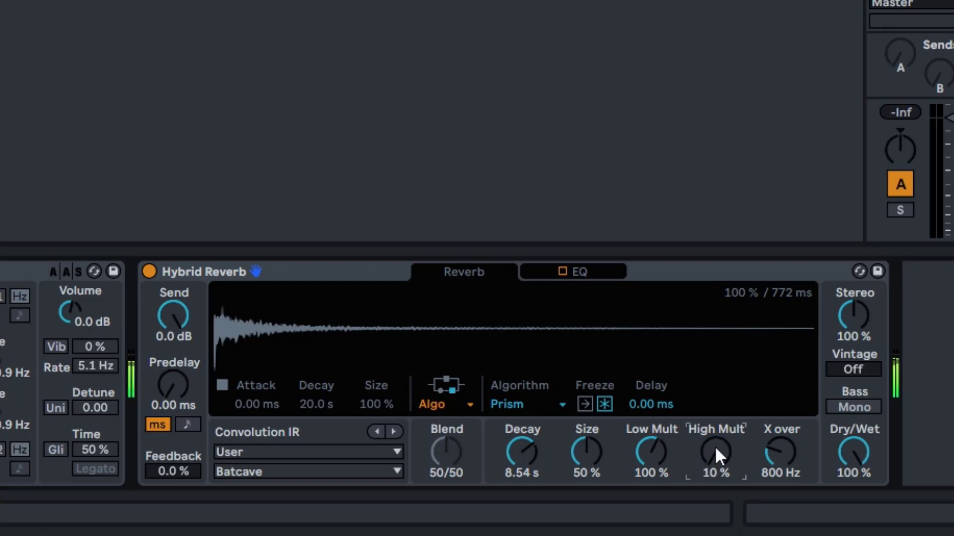
pyautogui.moveTo(714, 437); pyautogui.dragTo(668, 425)
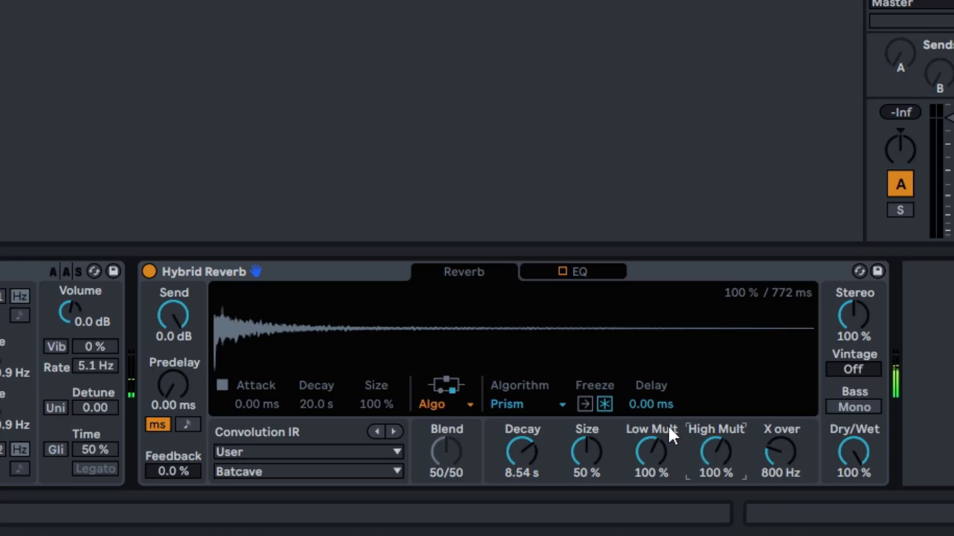
# Switch the algorithm to Dark Hall for comparison, and return it to Prism
pyautogui.click(533, 403)
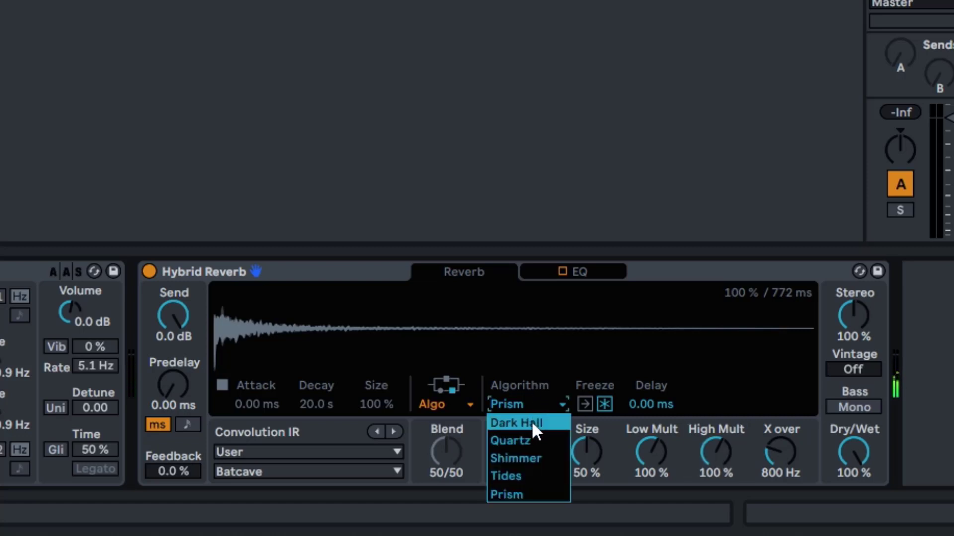
pyautogui.click(531, 421)
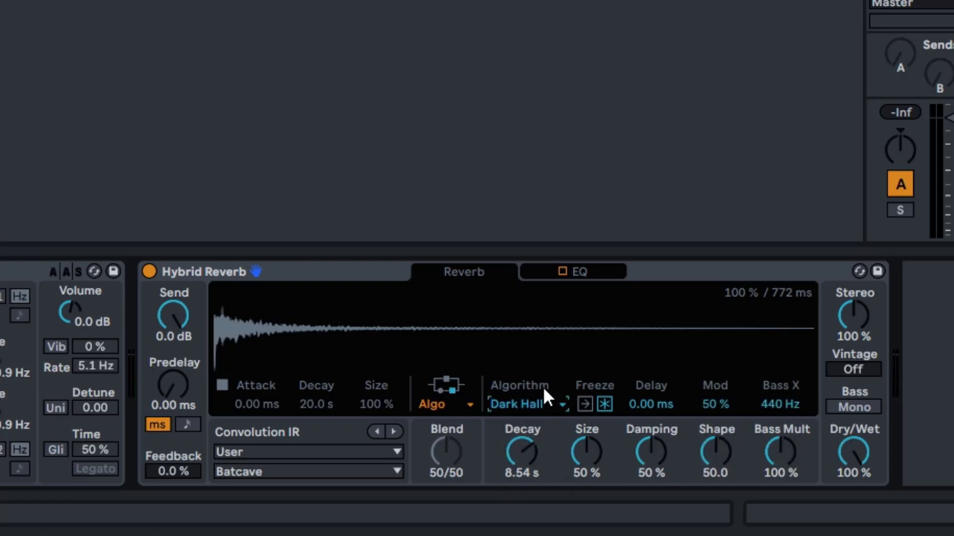
pyautogui.click(537, 402)
pyautogui.click(538, 491)
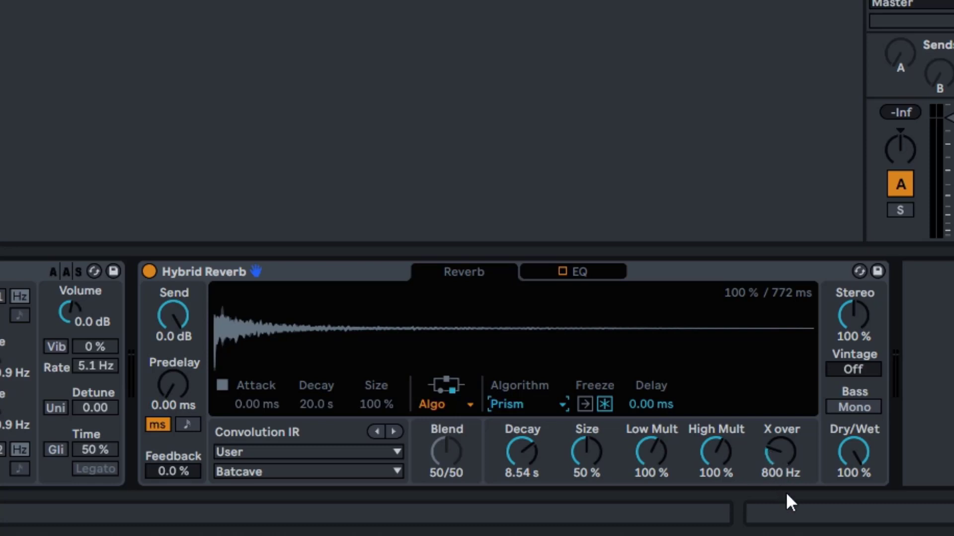
# Audition Prism with X over at 1.42 kHz, Low Mult at 500 %, and High Mult at 10 % and 500 %
pyautogui.moveTo(769, 461)
pyautogui.mouseDown()
pyautogui.moveTo(769, 433)
pyautogui.moveTo(781, 468)
pyautogui.mouseUp()
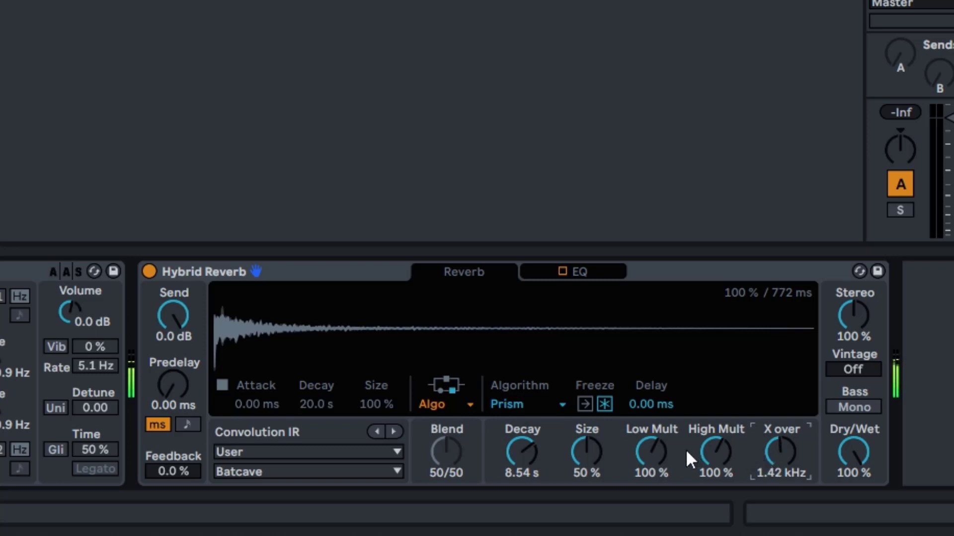
pyautogui.moveTo(652, 453); pyautogui.dragTo(652, 427)
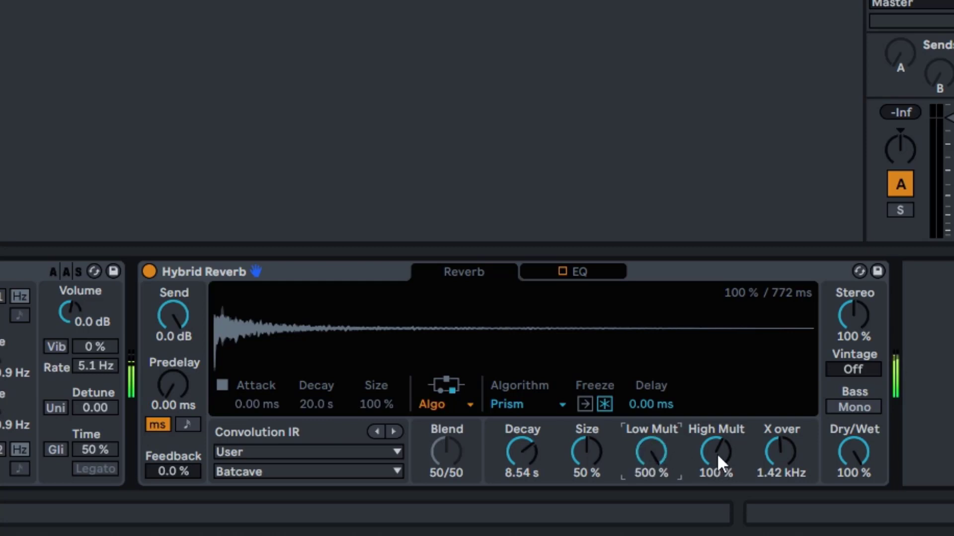
pyautogui.moveTo(718, 453); pyautogui.dragTo(717, 492)
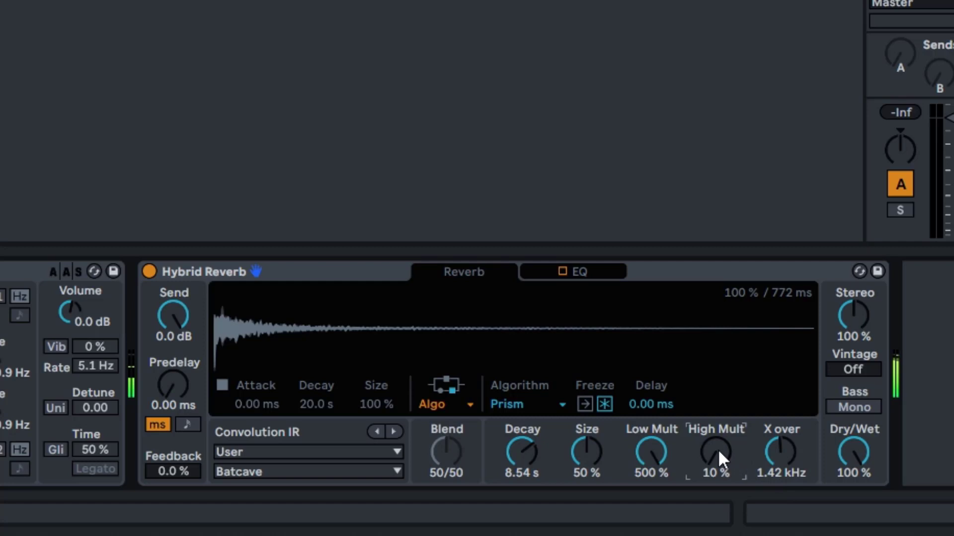
pyautogui.moveTo(717, 449); pyautogui.dragTo(718, 398)
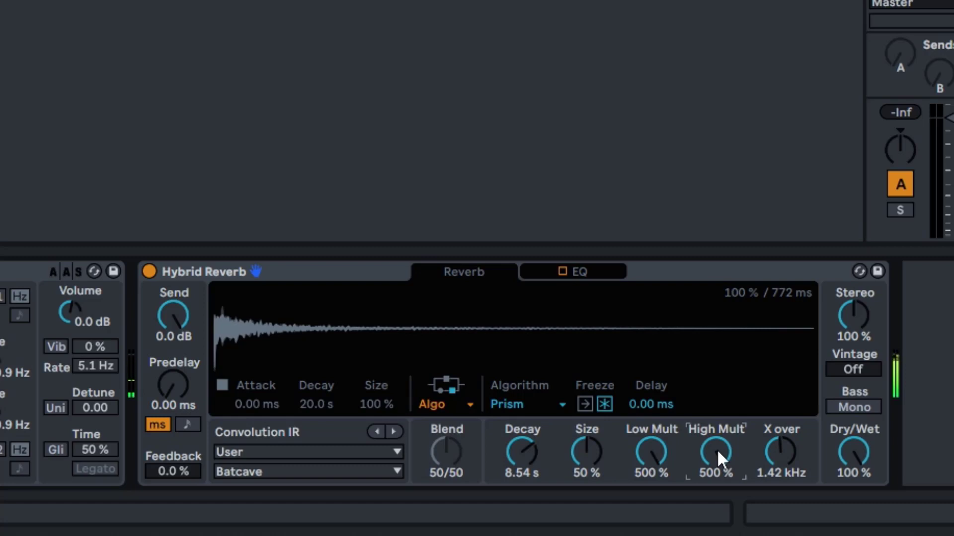
# Reset High Mult and Low Mult to 100 %, X over to 800 Hz and Decay to 3.50 s, and set Dry/Wet to 55 %
pyautogui.press('Delete')
pyautogui.click(662, 451)
pyautogui.press('Delete')
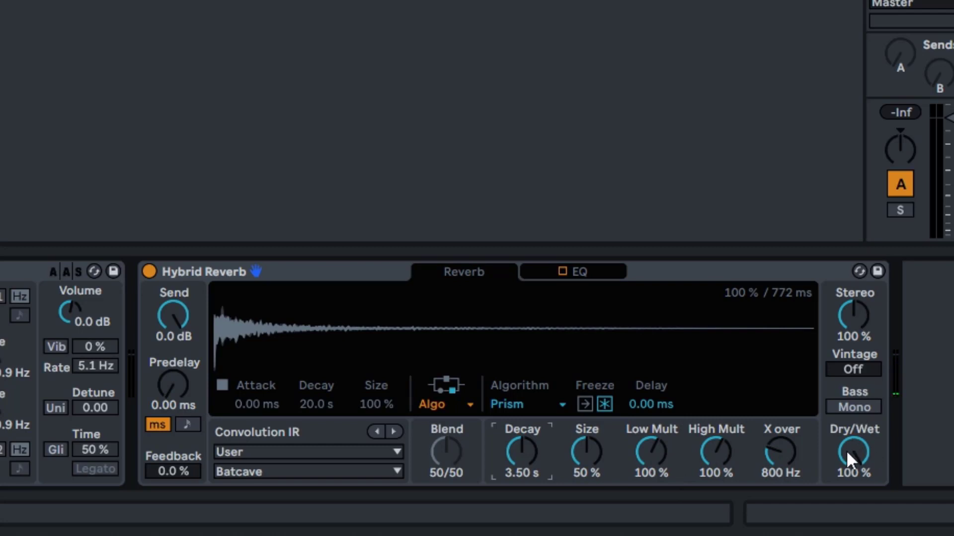
pyautogui.moveTo(849, 460)
pyautogui.mouseDown()
pyautogui.moveTo(851, 485)
pyautogui.moveTo(852, 464)
pyautogui.mouseUp()
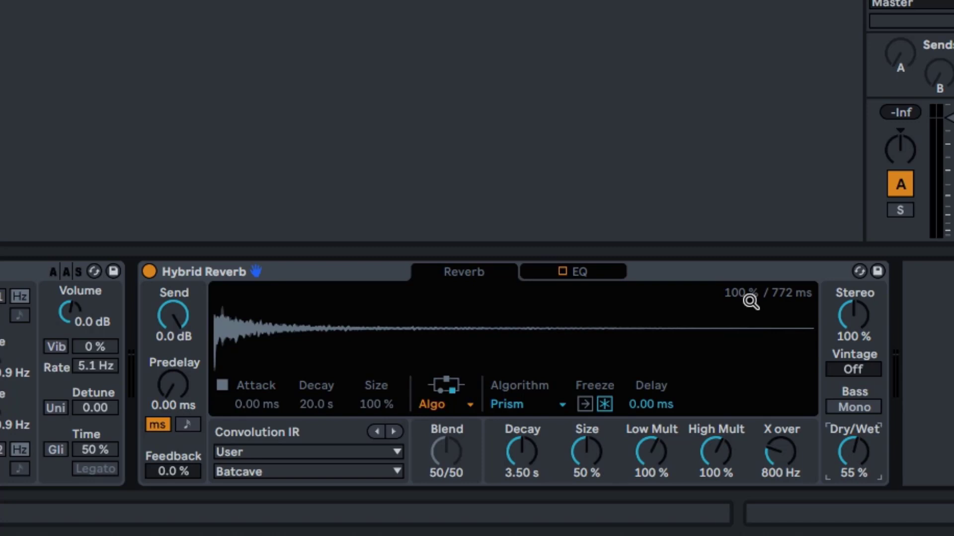
# Try the Parallel routing, shift the Blend to 57/43, and switch the routing to Serial
pyautogui.click(460, 403)
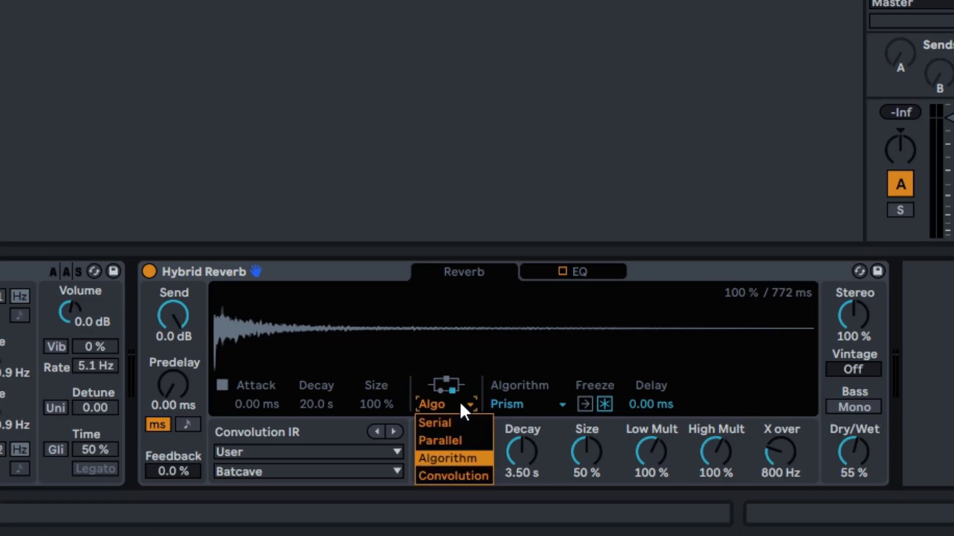
pyautogui.click(462, 438)
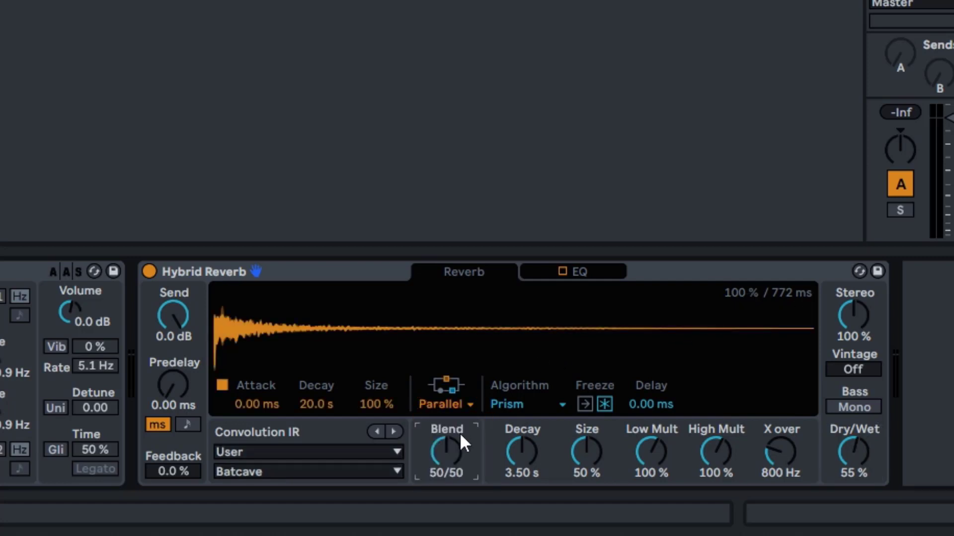
pyautogui.moveTo(458, 442)
pyautogui.mouseDown()
pyautogui.moveTo(456, 412)
pyautogui.moveTo(450, 461)
pyautogui.moveTo(449, 426)
pyautogui.moveTo(449, 438)
pyautogui.mouseUp()
pyautogui.click(443, 402)
pyautogui.click(448, 417)
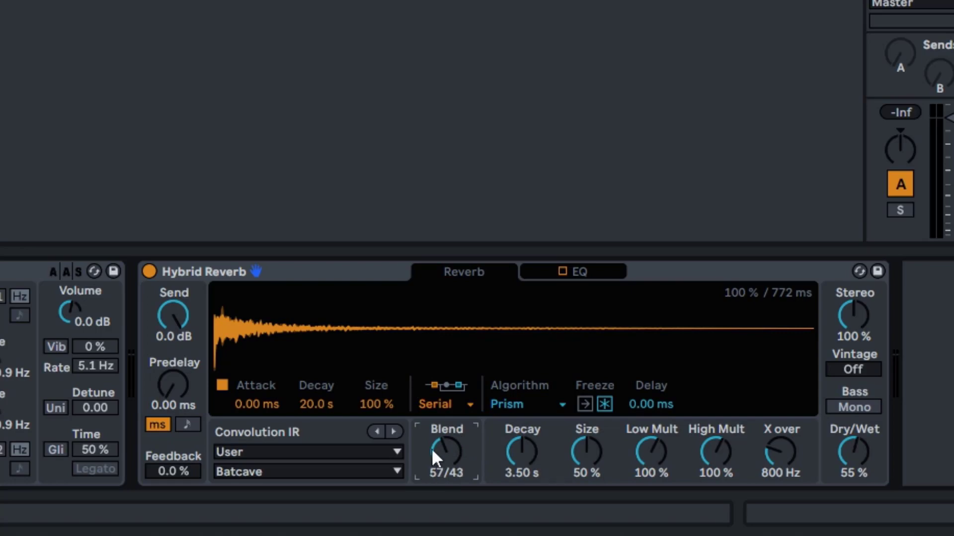